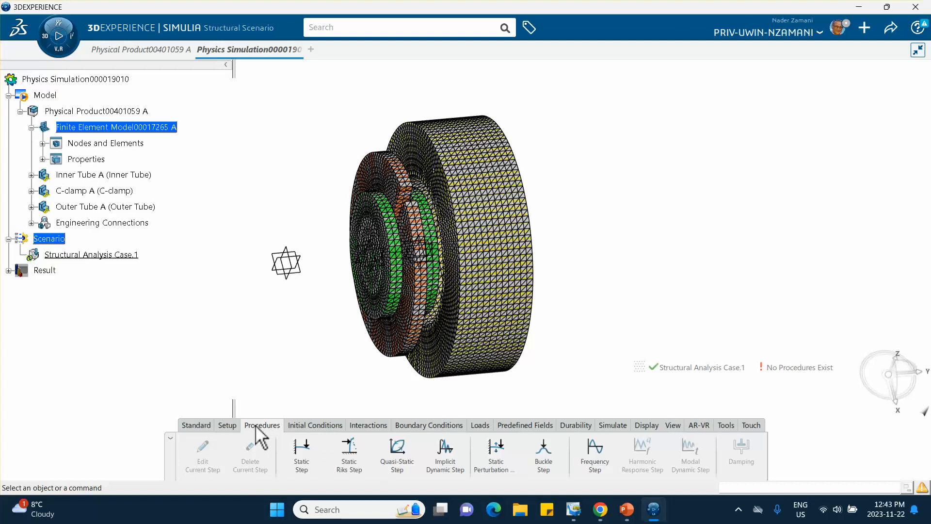
Create a static step with an initial time increment of 0.1 s.
{"action": "left_click", "coordinate": [301, 454]}
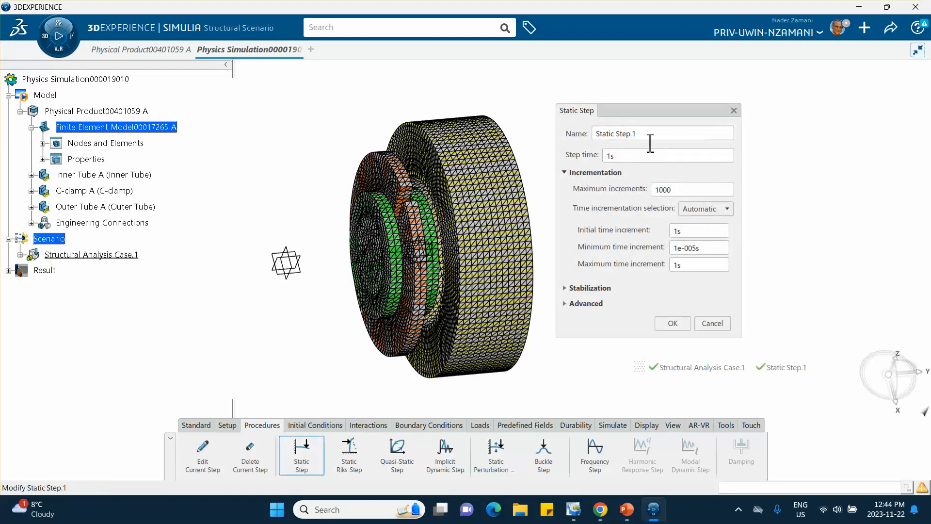
{"action": "double_click", "coordinate": [695, 231]}
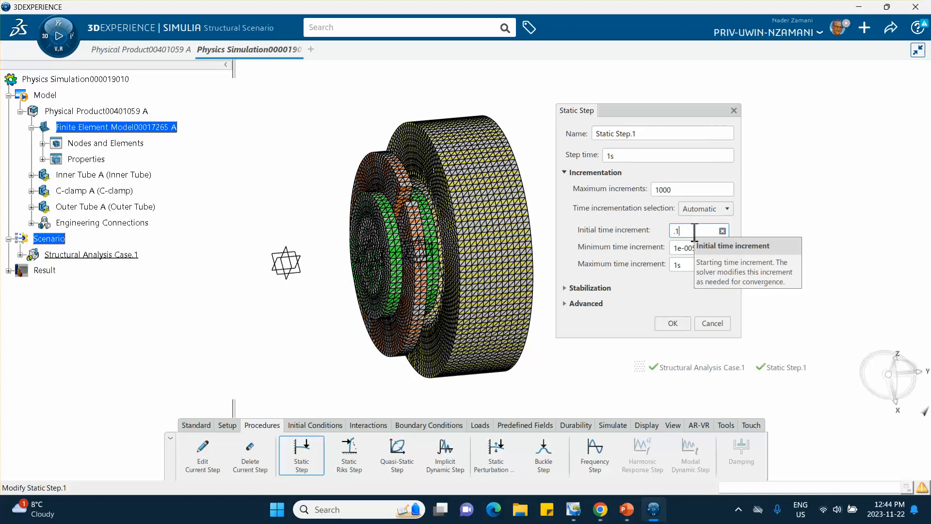
{"action": "left_click", "coordinate": [672, 324]}
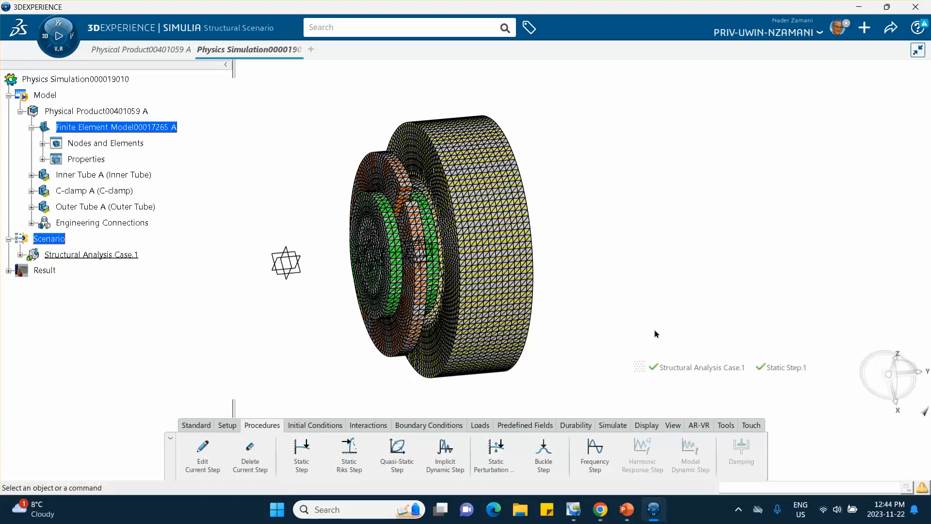
Hide the FE Models through the Visibility Manager so the bare part geometry can be selected.
{"action": "right_click", "coordinate": [655, 334]}
{"action": "left_click", "coordinate": [694, 323]}
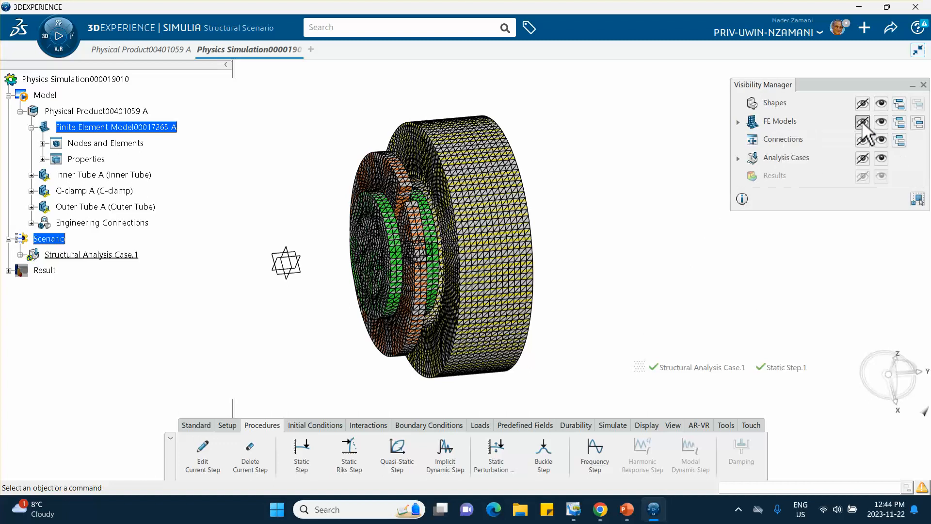
{"action": "left_click", "coordinate": [863, 123]}
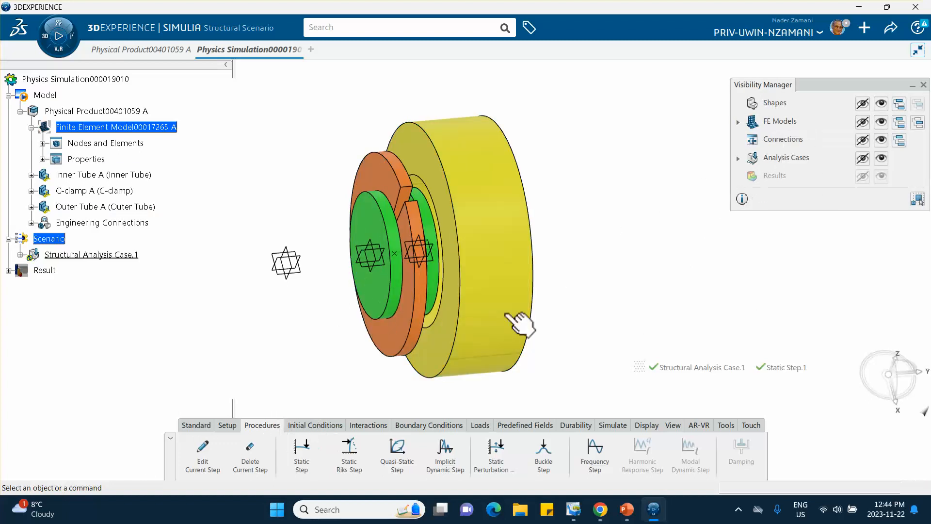
Create a fixed displacement named outer_fixity_xyx on the outer tube's far annular end face, restraining X, Y and Z translation.
{"action": "middle_click_drag", "start_coordinate": [568, 233], "coordinate": [478, 150]}
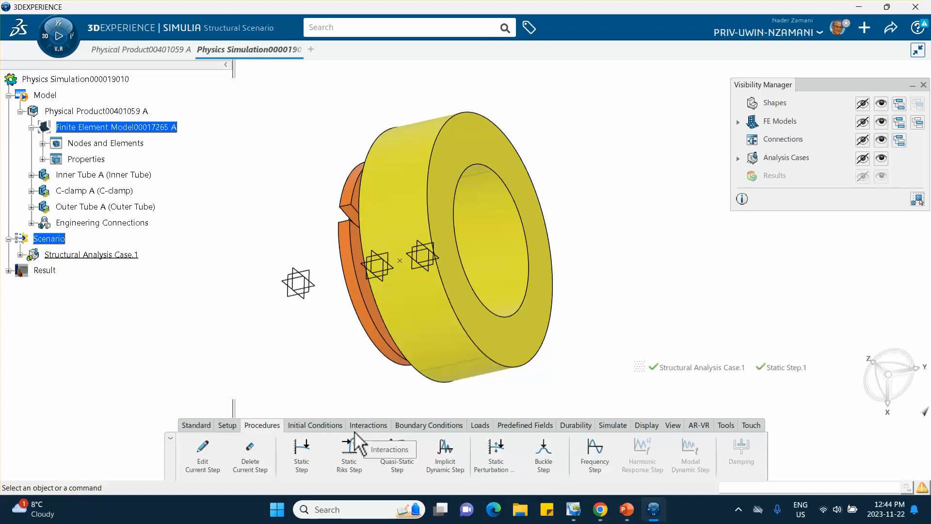
{"action": "left_click", "coordinate": [417, 425]}
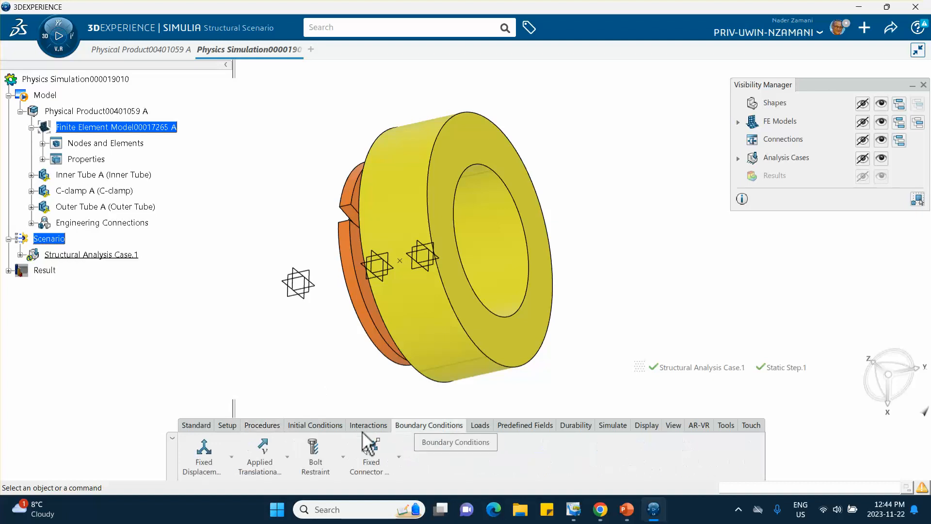
{"action": "left_click", "coordinate": [207, 458]}
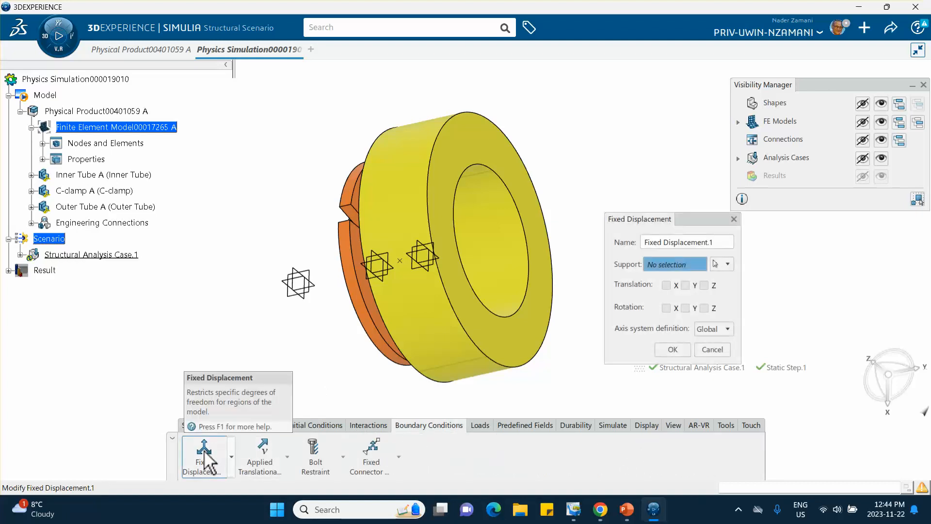
{"action": "left_click", "coordinate": [481, 148]}
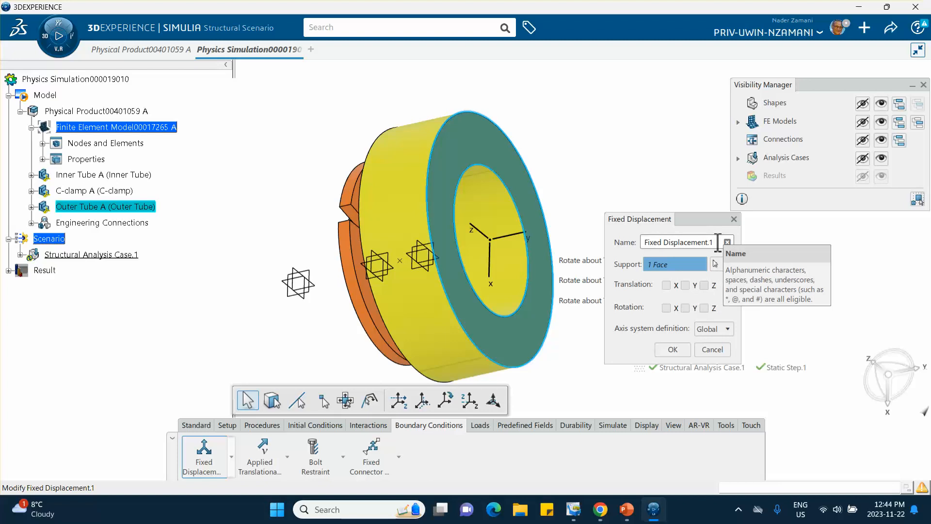
{"action": "left_click_drag", "start_coordinate": [718, 242], "coordinate": [643, 243]}
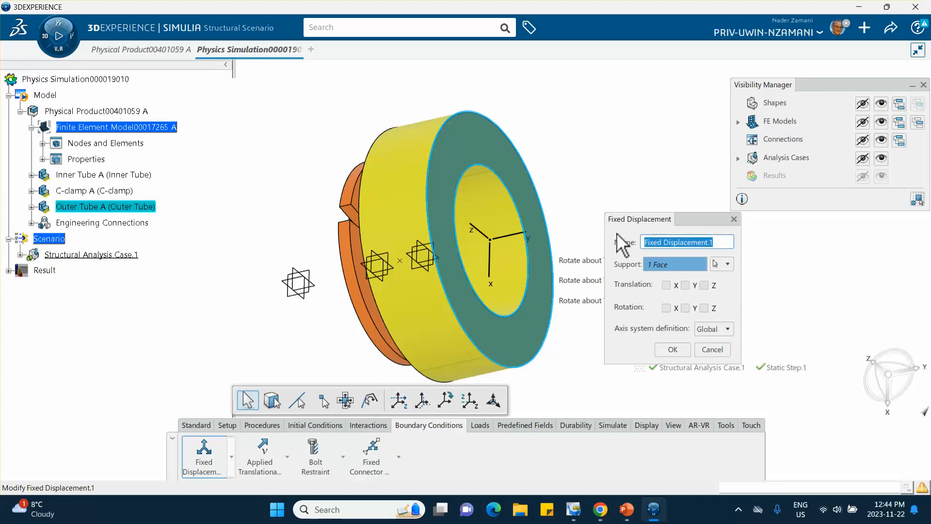
{"action": "type", "text": "fixity_xyx"}
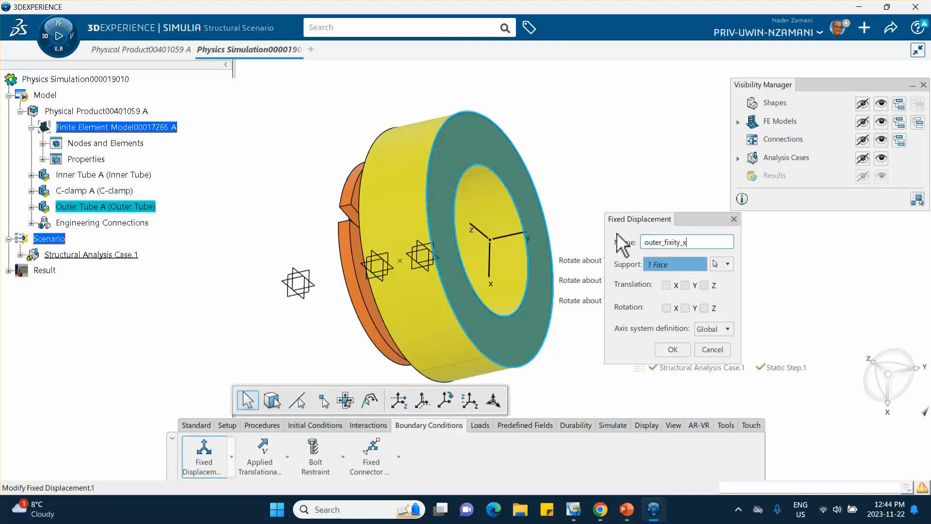
{"action": "left_click", "coordinate": [666, 285]}
{"action": "left_click", "coordinate": [685, 285]}
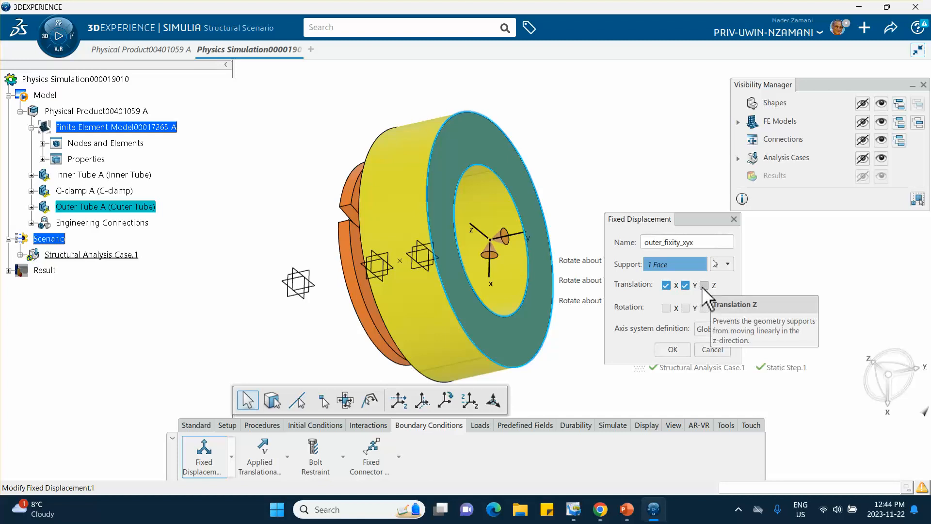
{"action": "left_click", "coordinate": [704, 285]}
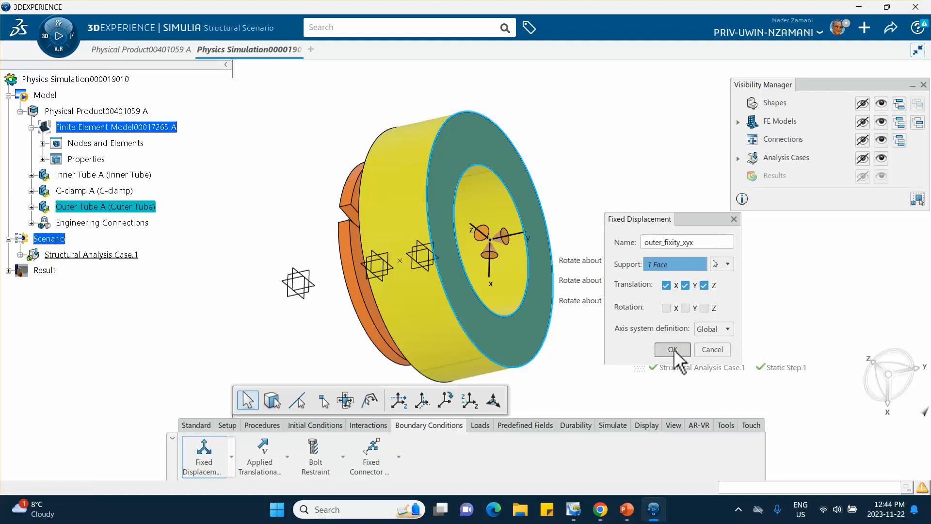
{"action": "left_click", "coordinate": [674, 348]}
Create a fixed displacement named inner-x_z on the inner tube's exposed end face, restraining X and Z translation.
{"action": "middle_click_drag", "start_coordinate": [293, 230], "coordinate": [427, 229]}
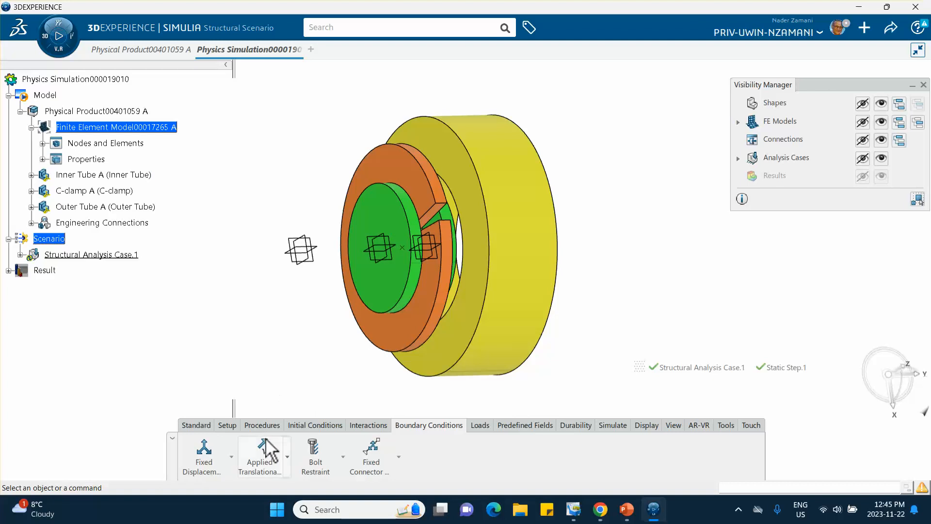
{"action": "left_click", "coordinate": [206, 461]}
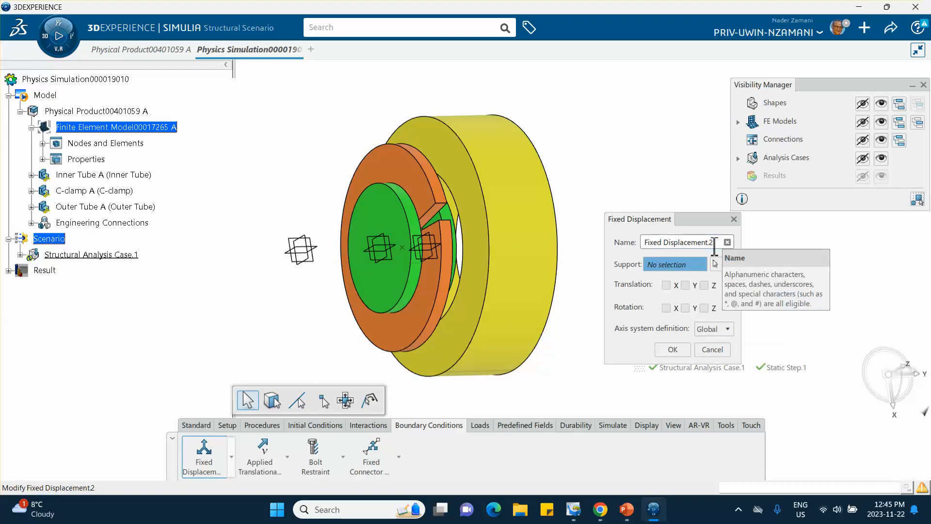
{"action": "left_click", "coordinate": [715, 245]}
{"action": "type", "text": "inner-x_z"}
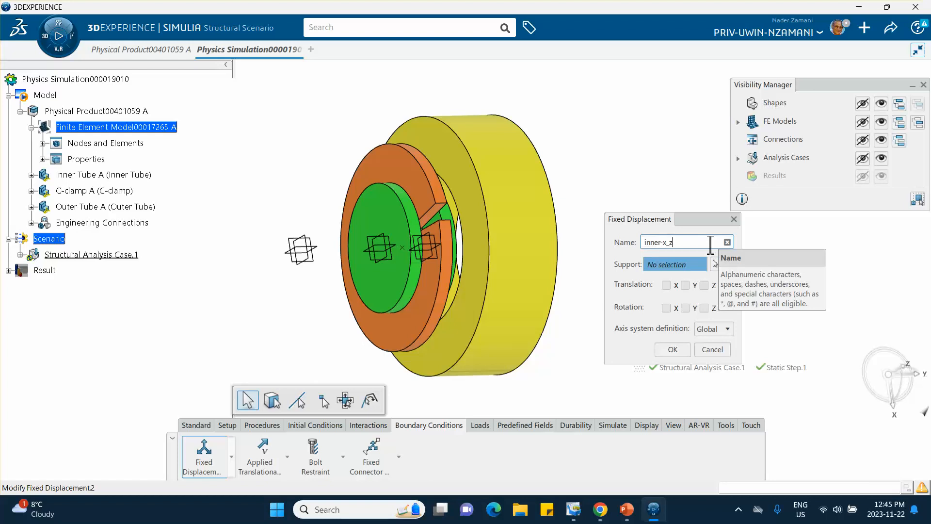
{"action": "left_click", "coordinate": [379, 227]}
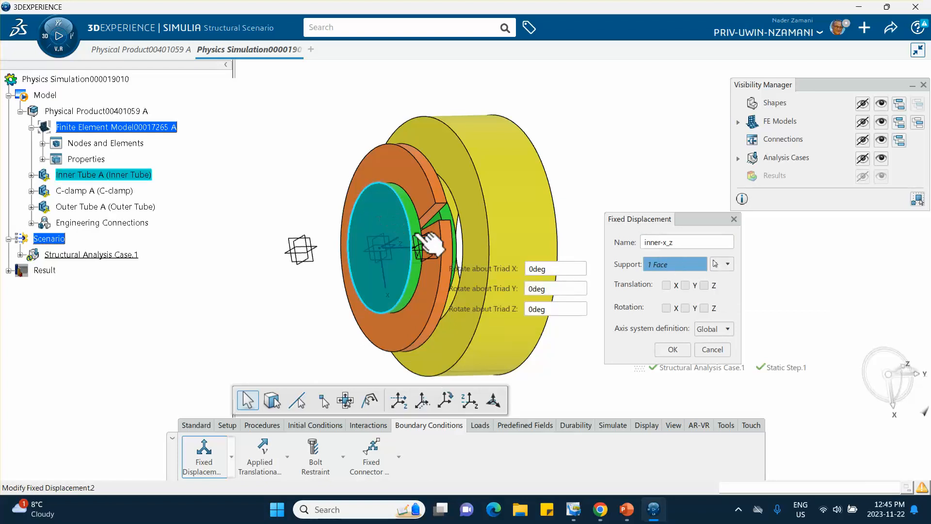
{"action": "left_click", "coordinate": [666, 286]}
{"action": "left_click", "coordinate": [704, 286]}
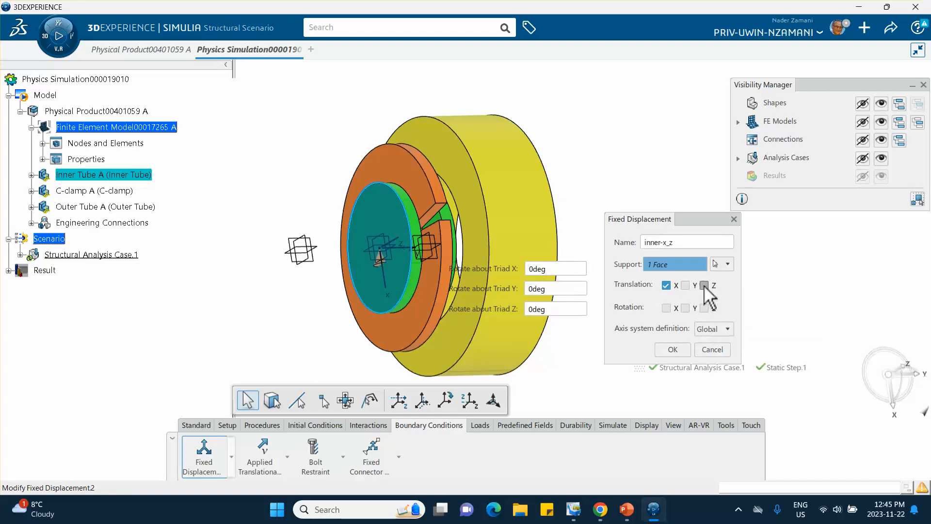
{"action": "left_click", "coordinate": [674, 349]}
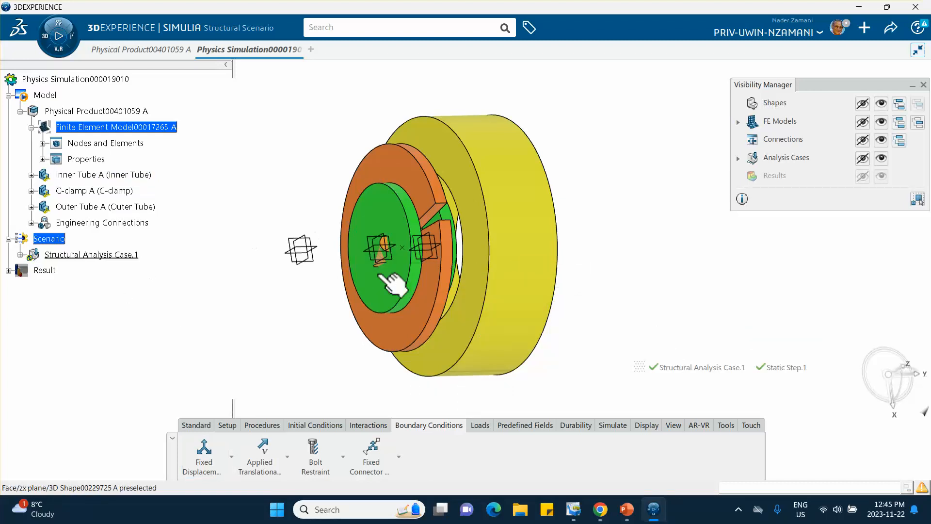
Create a fixed displacement named inner-y on the inner tube's exposed end face, restraining only Y translation.
{"action": "left_click", "coordinate": [203, 456]}
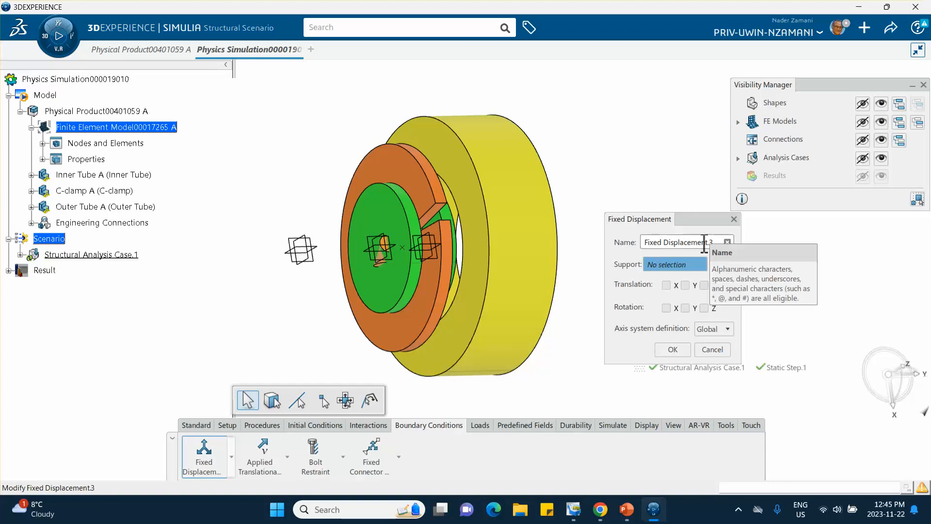
{"action": "triple_click", "coordinate": [713, 243]}
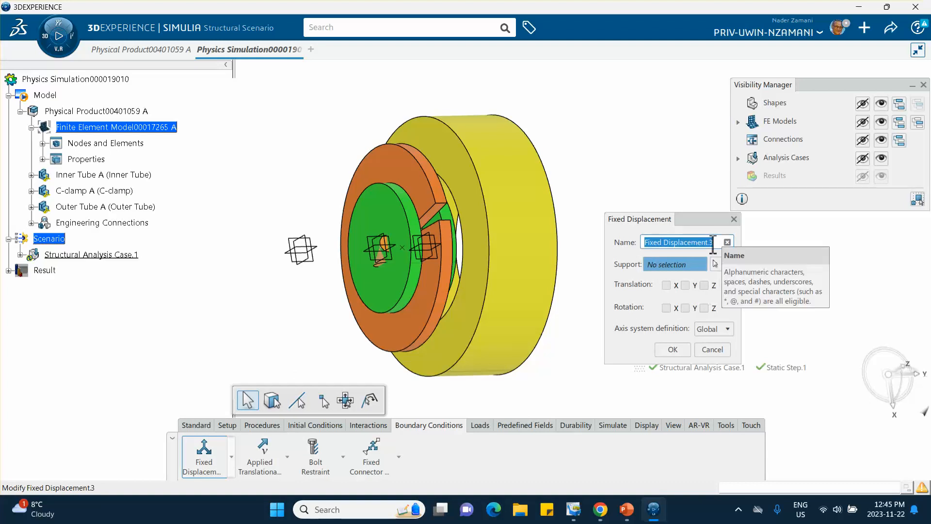
{"action": "type", "text": "inner-y"}
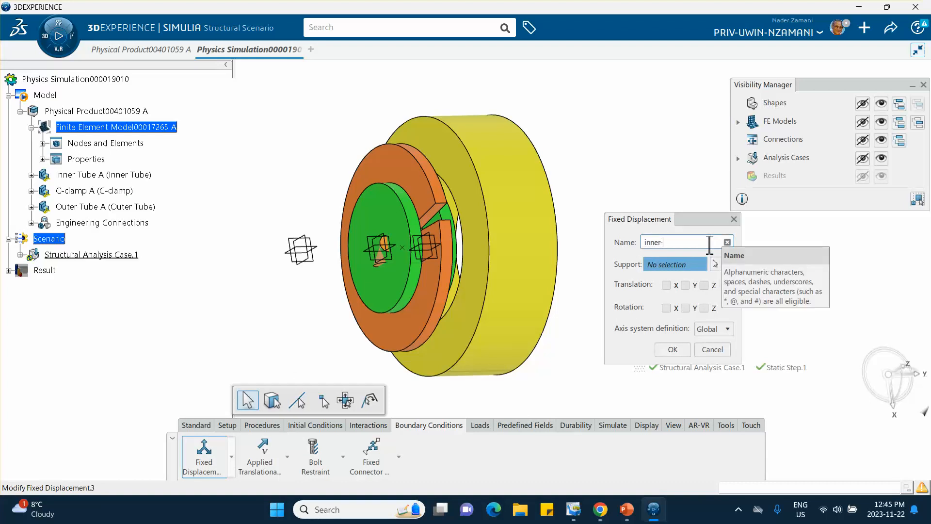
{"action": "left_click", "coordinate": [685, 286]}
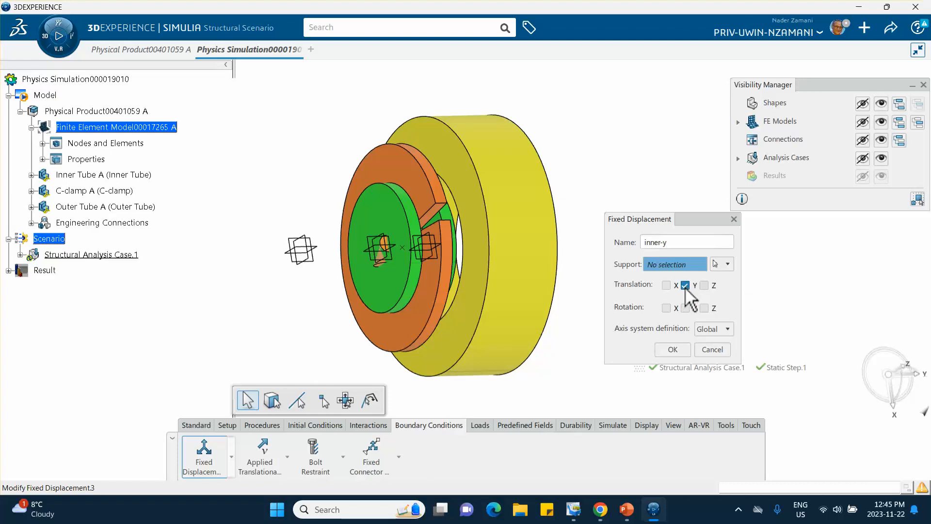
{"action": "left_click", "coordinate": [383, 227]}
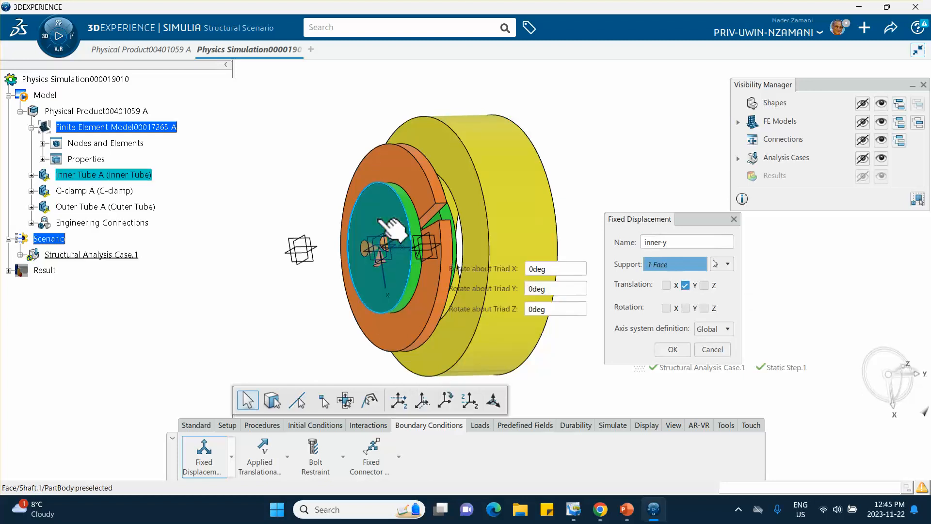
{"action": "left_click", "coordinate": [672, 349]}
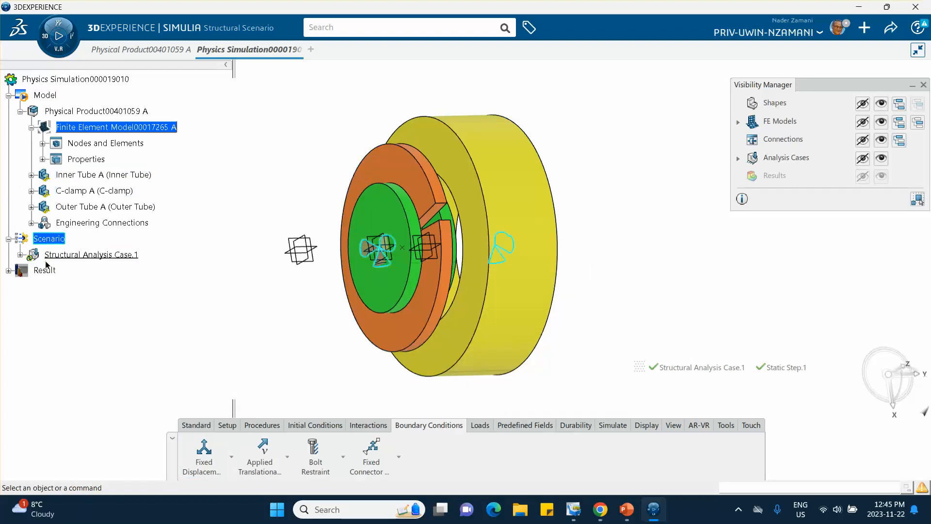
Expand Structural Analysis Case.1 and its Boundary Conditions in the tree to review the defined restraints.
{"action": "left_click", "coordinate": [20, 255]}
{"action": "scroll", "coordinate": [34, 218], "scroll_direction": "down", "scroll_amount": 2}
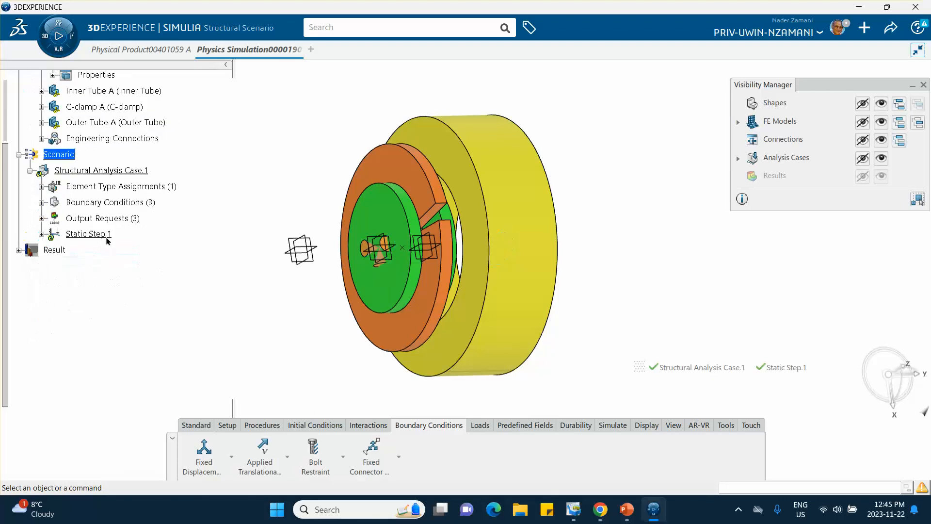
{"action": "left_click", "coordinate": [42, 203]}
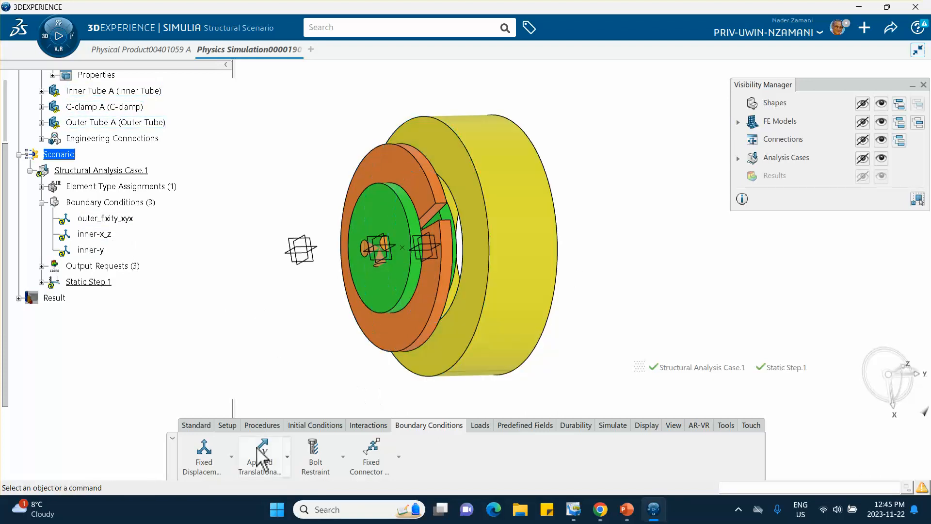
Start another fixed displacement and replace the number in its name with Reference-point.
{"action": "left_click", "coordinate": [207, 459]}
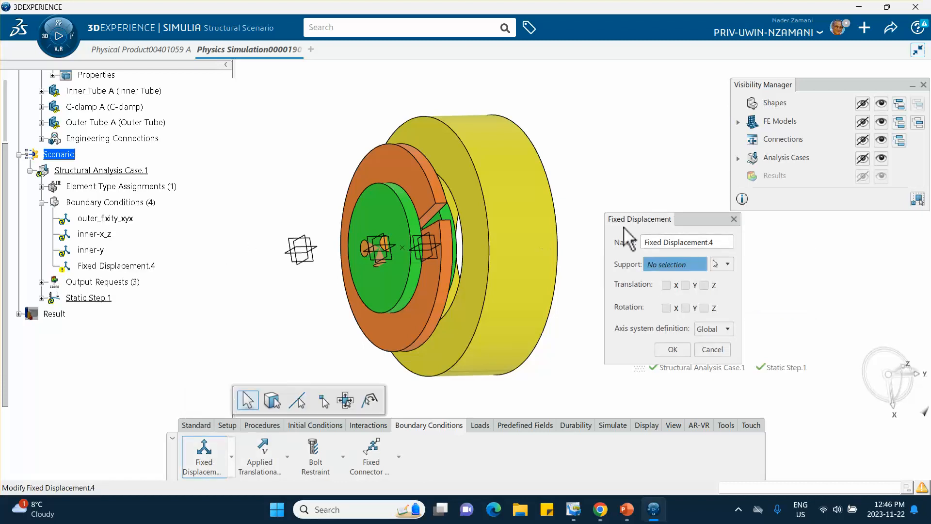
{"action": "left_click", "coordinate": [661, 242]}
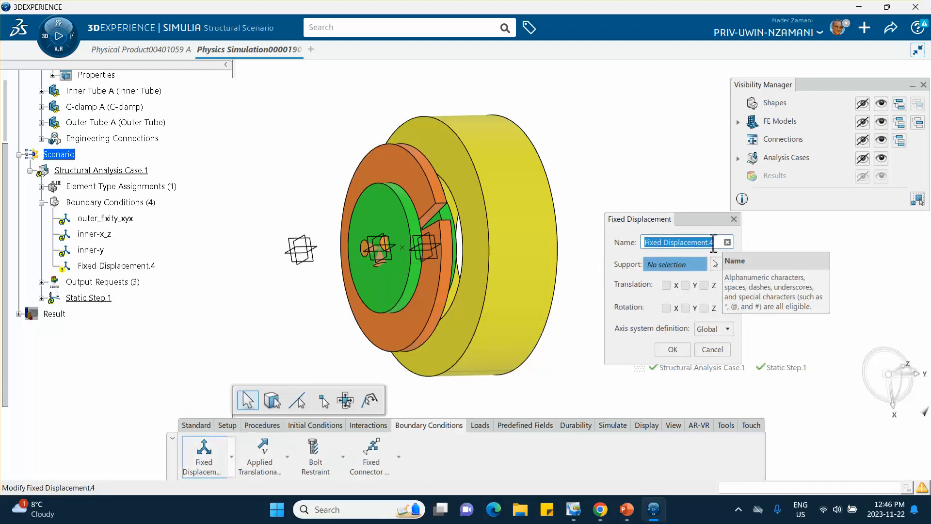
{"action": "left_click", "coordinate": [713, 243]}
{"action": "type", "text": "ent.Re"}
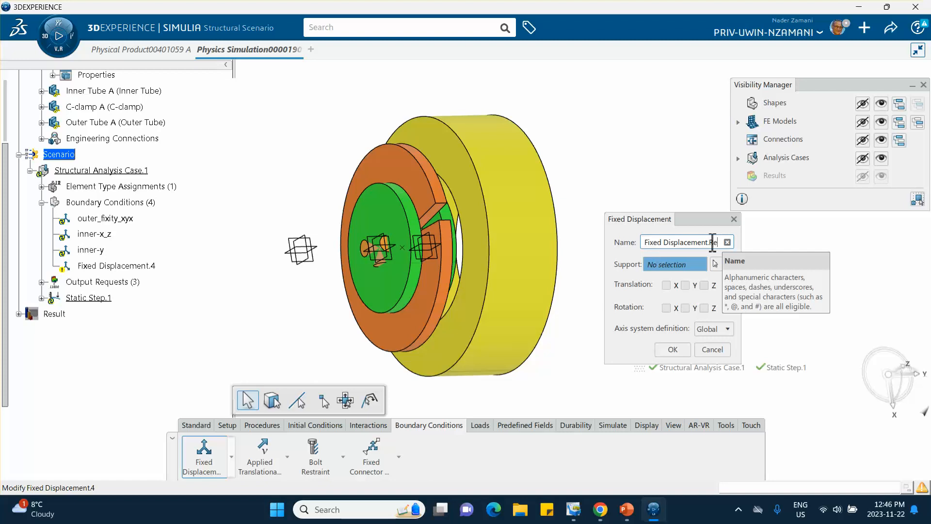
{"action": "type", "text": "ference-point"}
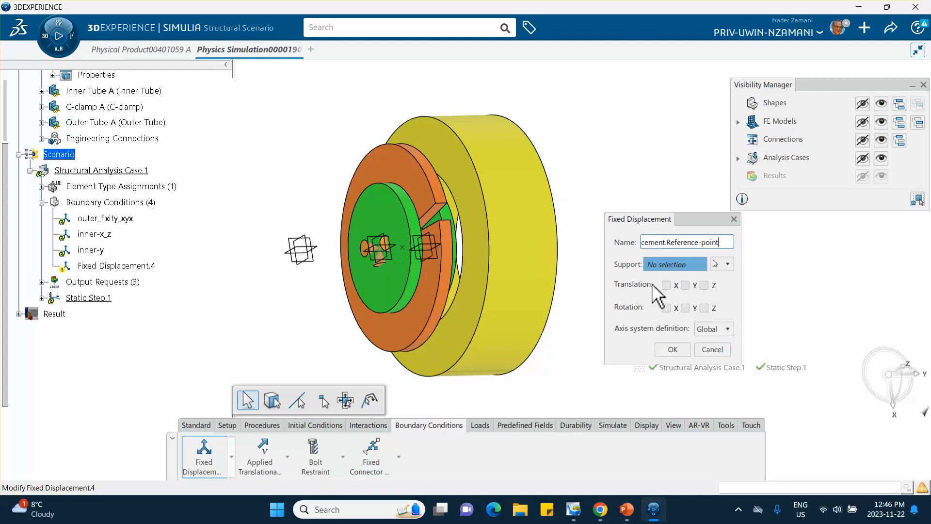
Shorten the new fixed displacement's name to Fixed.Reference-point.
{"action": "left_click_drag", "start_coordinate": [665, 245], "coordinate": [667, 245]}
{"action": "left_click", "coordinate": [664, 248]}
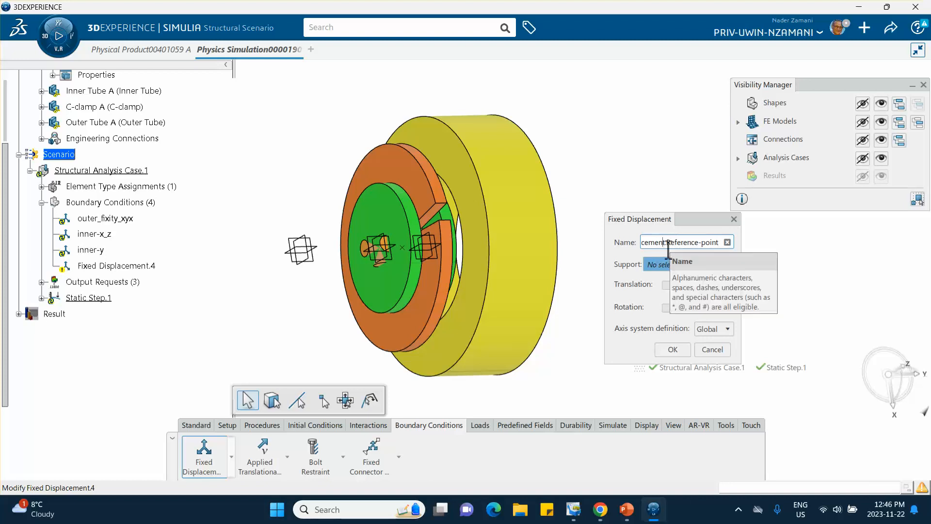
{"action": "key", "text": "Delete"}
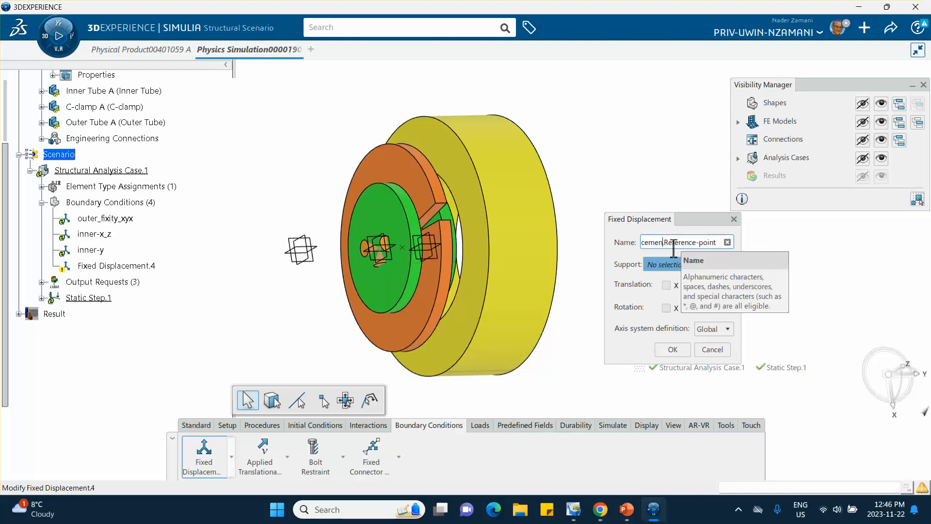
{"action": "key", "text": "BackSpace"}
{"action": "key", "text": "BackSpace"}
{"action": "key", "text": "BackSpace"}
{"action": "key", "text": "BackSpace"}
{"action": "key", "text": "BackSpace"}
{"action": "key", "text": "BackSpace"}
{"action": "key", "text": "BackSpace"}
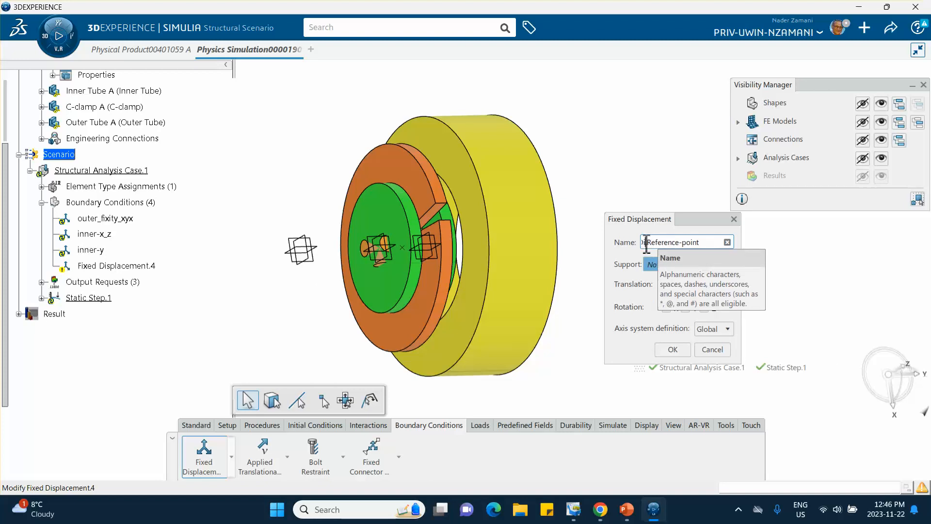
{"action": "key", "text": "BackSpace"}
{"action": "key", "text": "BackSpace"}
{"action": "type", "text": "Fixed"}
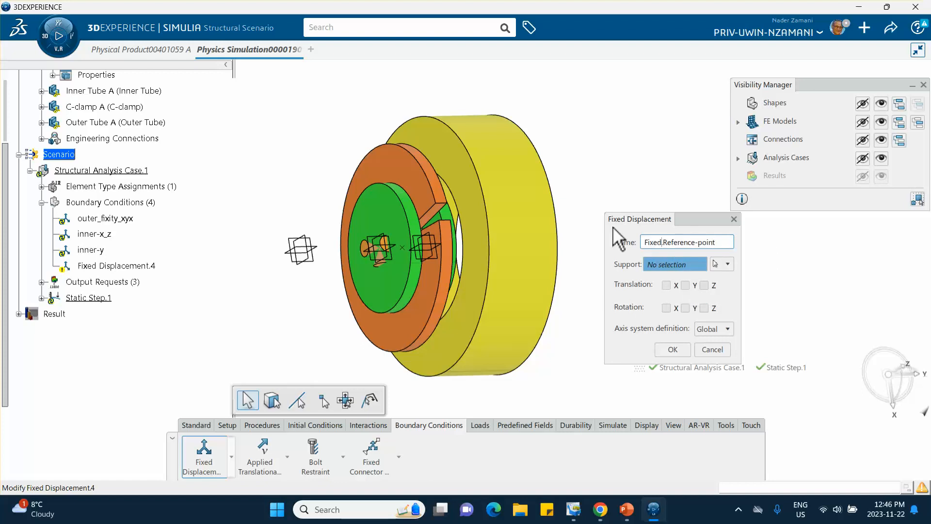
Rename the new fixed displacement as Reference-point-y.
{"action": "key", "text": "BackSpace"}
{"action": "key", "text": "BackSpace"}
{"action": "key", "text": "BackSpace"}
{"action": "key", "text": "BackSpace"}
{"action": "key", "text": "BackSpace"}
{"action": "left_click", "coordinate": [703, 245]}
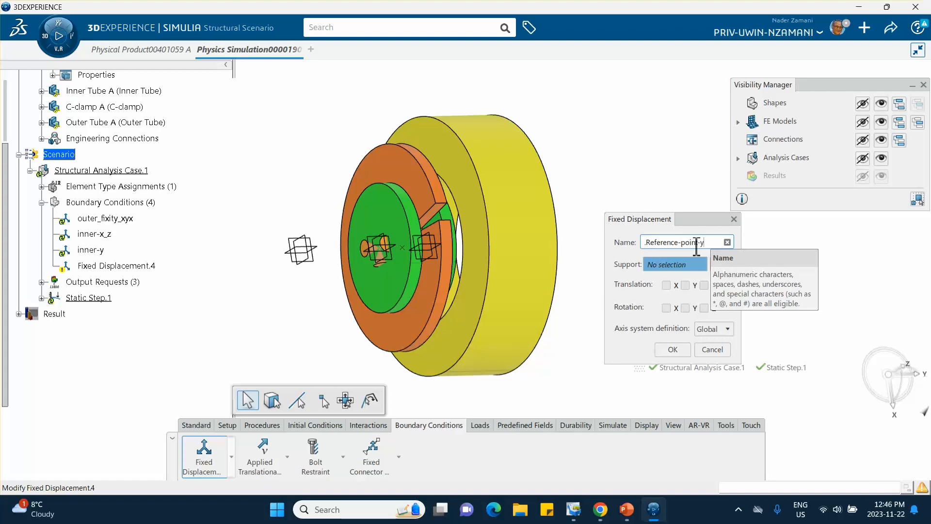
{"action": "left_click", "coordinate": [647, 243]}
{"action": "key", "text": "BackSpace"}
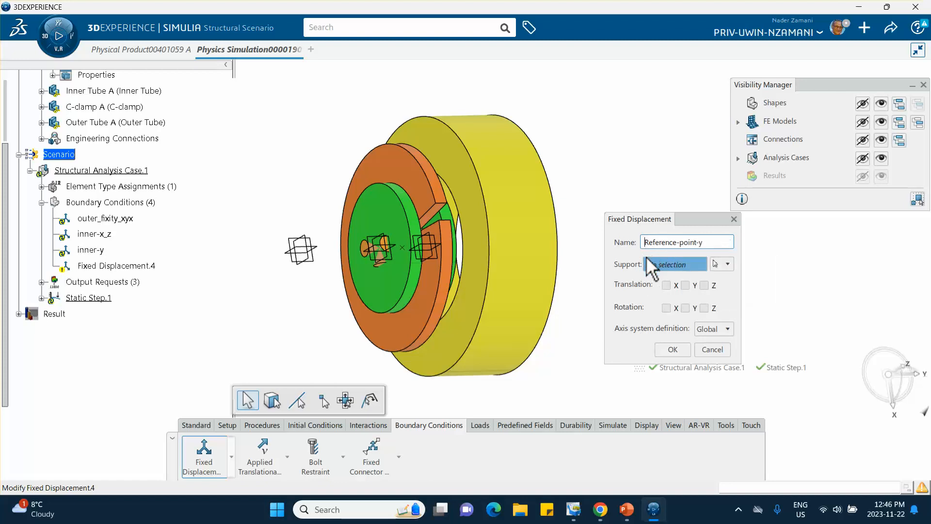
Use Coupling.1 under the Free.4 engineering connection as the support of Reference-point-y, restraining only Y translation.
{"action": "left_click", "coordinate": [42, 139]}
{"action": "left_click", "coordinate": [52, 204]}
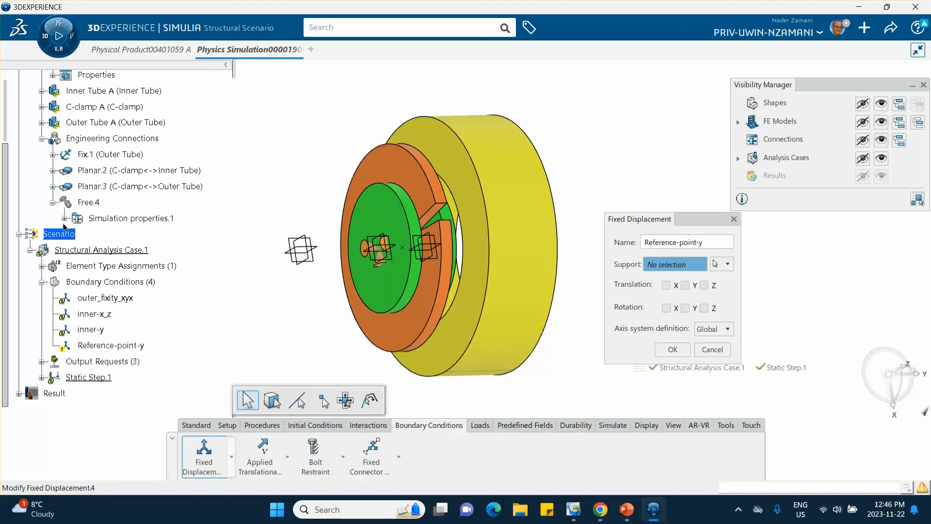
{"action": "left_click", "coordinate": [64, 218]}
{"action": "left_click", "coordinate": [121, 234]}
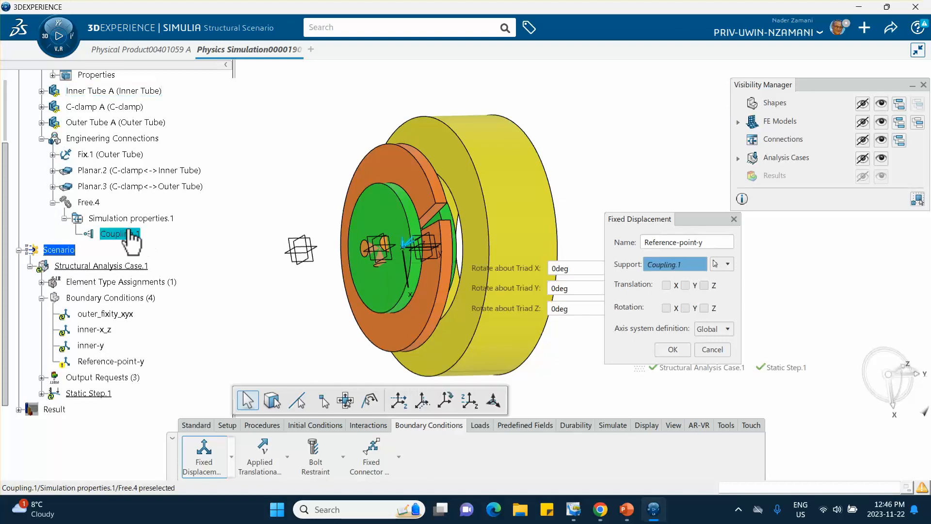
{"action": "left_click", "coordinate": [685, 285]}
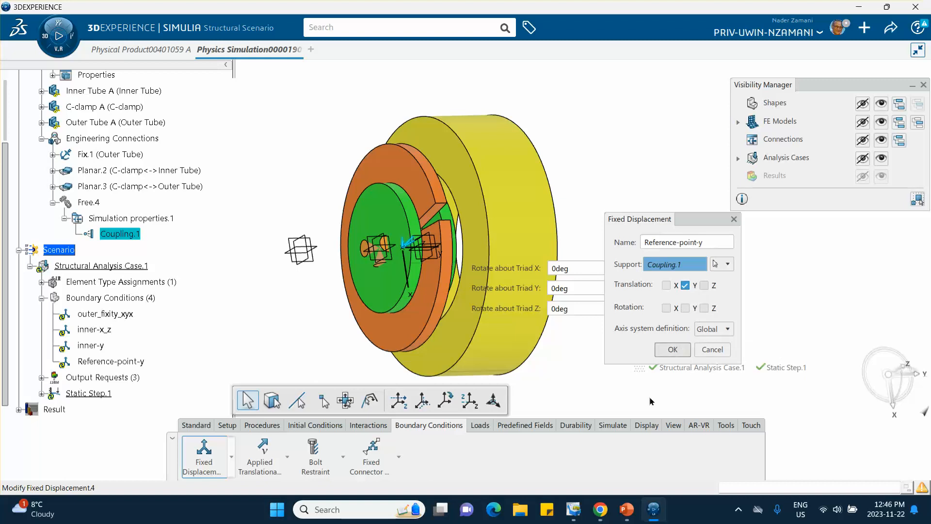
Check the C-clamp reference-point settings on slide 7 in PowerPoint, and accept the Reference-point-y fixed displacement in 3DEXPERIENCE.
{"action": "left_click", "coordinate": [626, 509]}
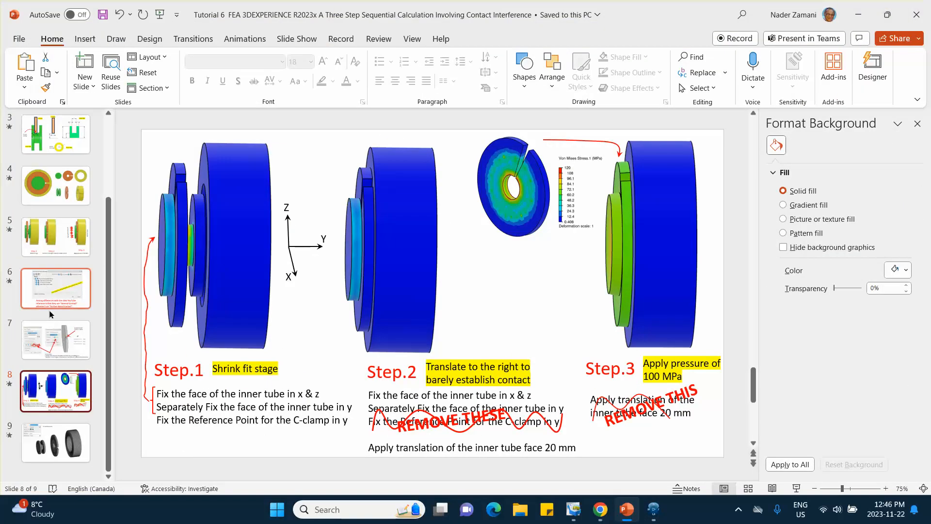
{"action": "left_click", "coordinate": [55, 339]}
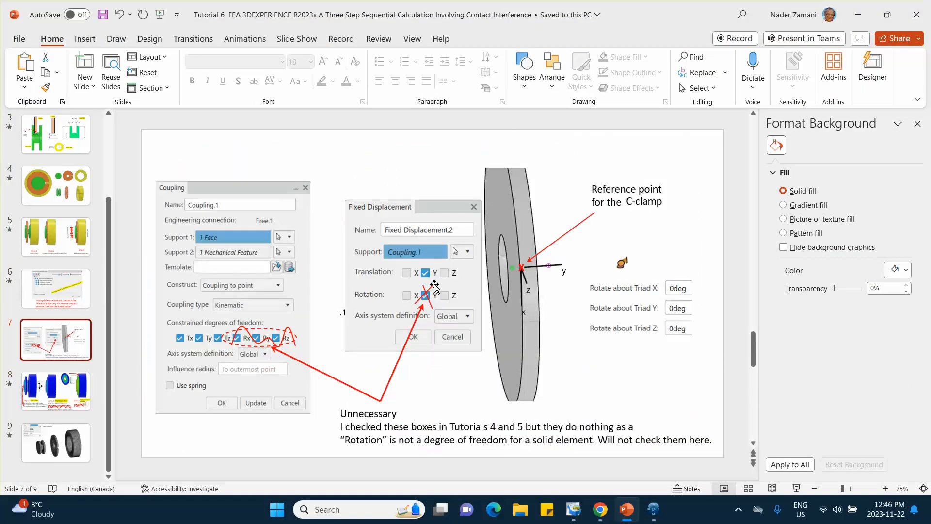
{"action": "left_click", "coordinate": [857, 14]}
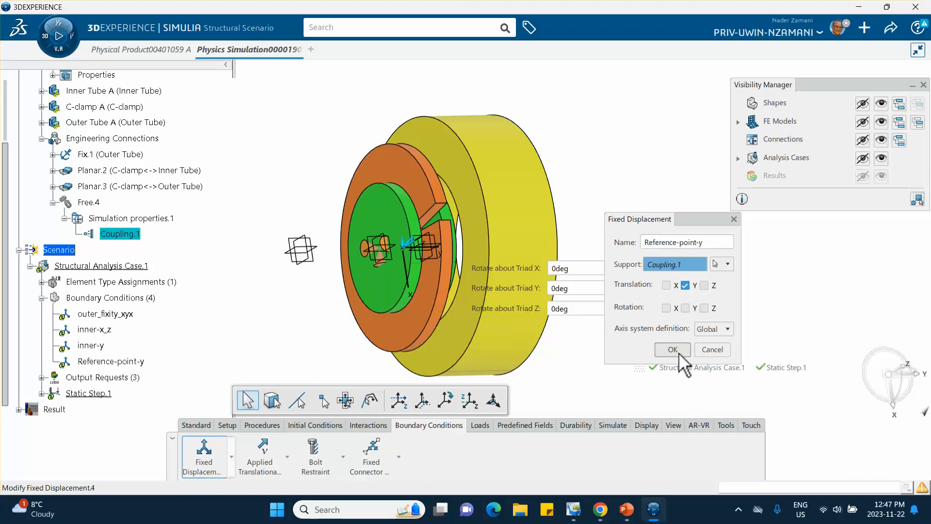
{"action": "left_click", "coordinate": [673, 349]}
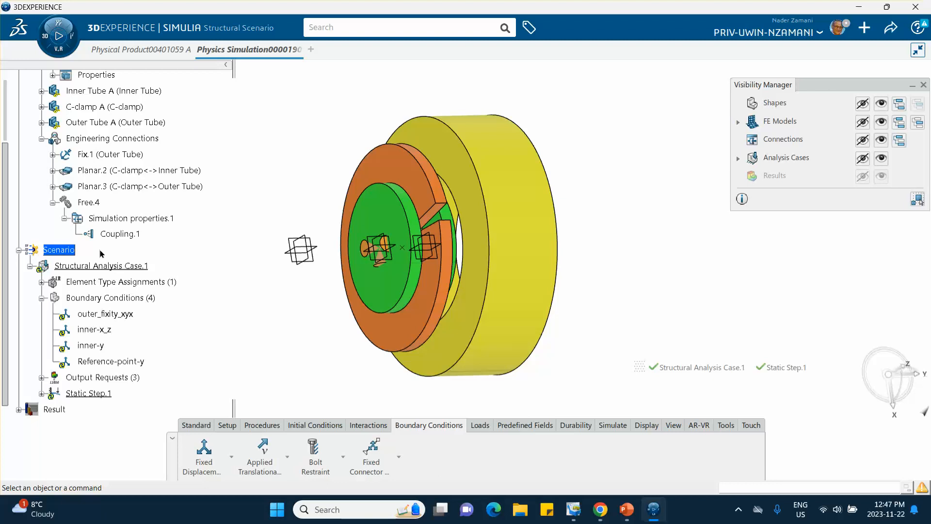
Create a contact property that specifies Coulomb friction with a friction coefficient of 0.1.
{"action": "scroll", "coordinate": [101, 253], "scroll_direction": "down", "scroll_amount": 1}
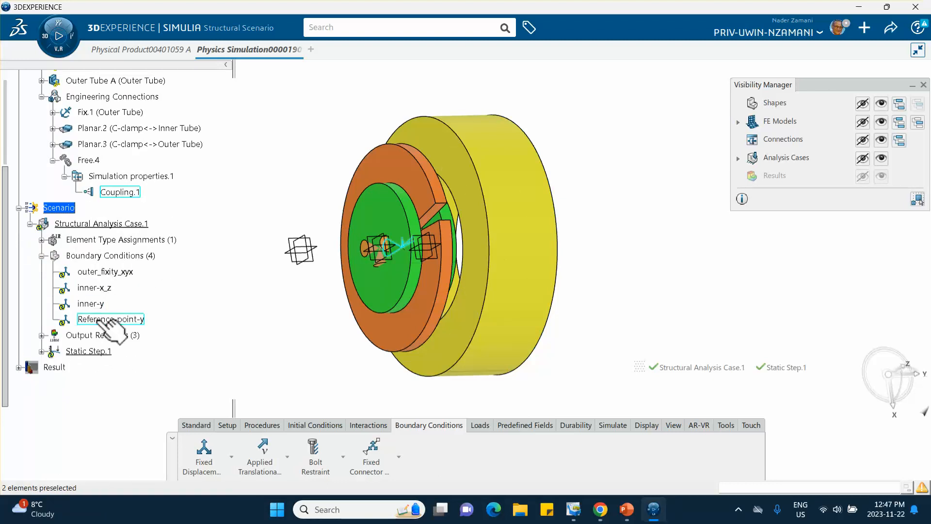
{"action": "scroll", "coordinate": [181, 254], "scroll_direction": "down", "scroll_amount": 2}
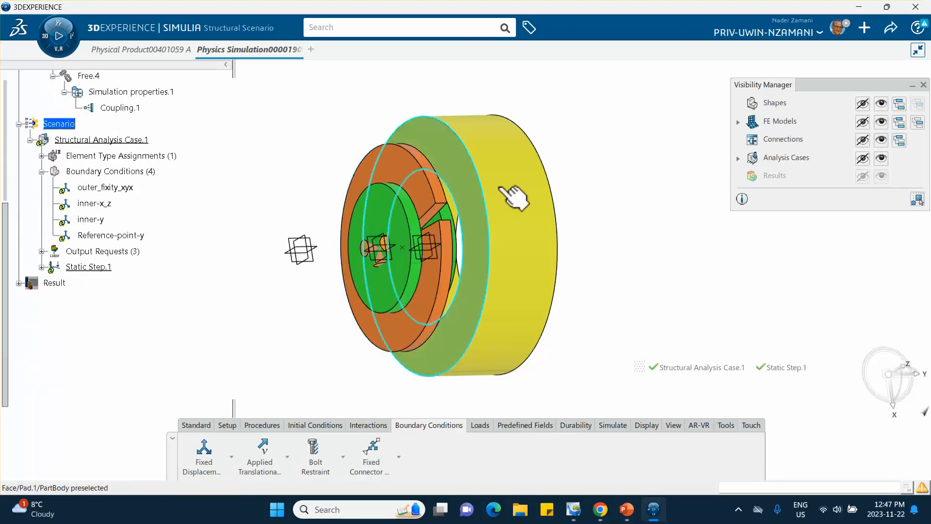
{"action": "left_click", "coordinate": [365, 427]}
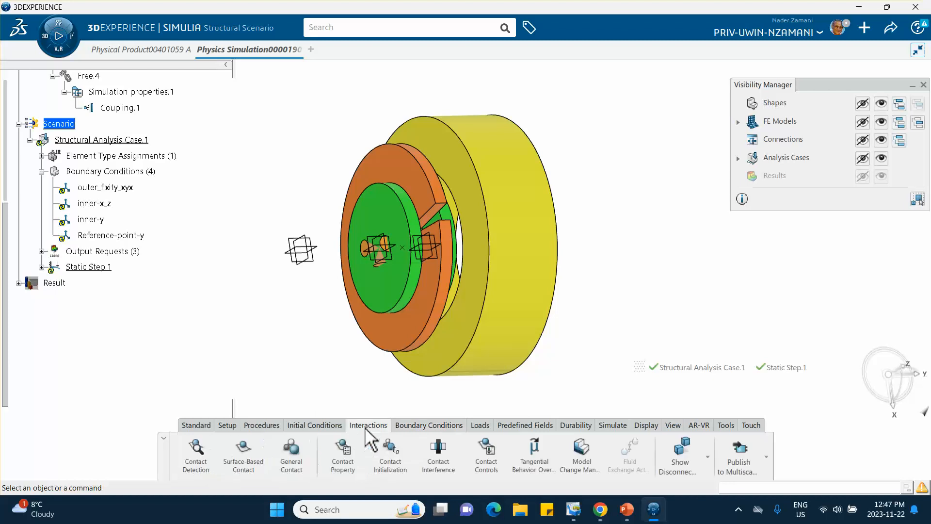
{"action": "left_click", "coordinate": [346, 462]}
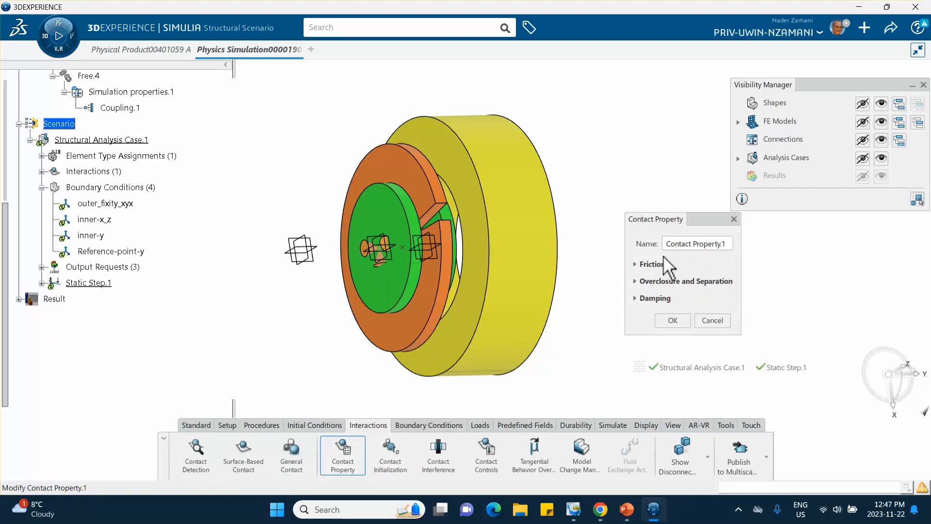
{"action": "left_click", "coordinate": [635, 263]}
{"action": "left_click", "coordinate": [645, 279]}
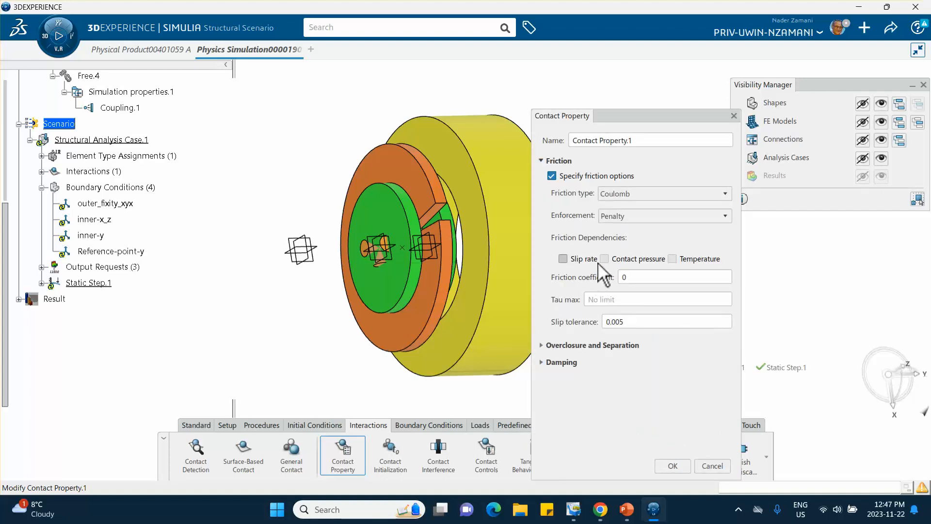
{"action": "double_click", "coordinate": [713, 277]}
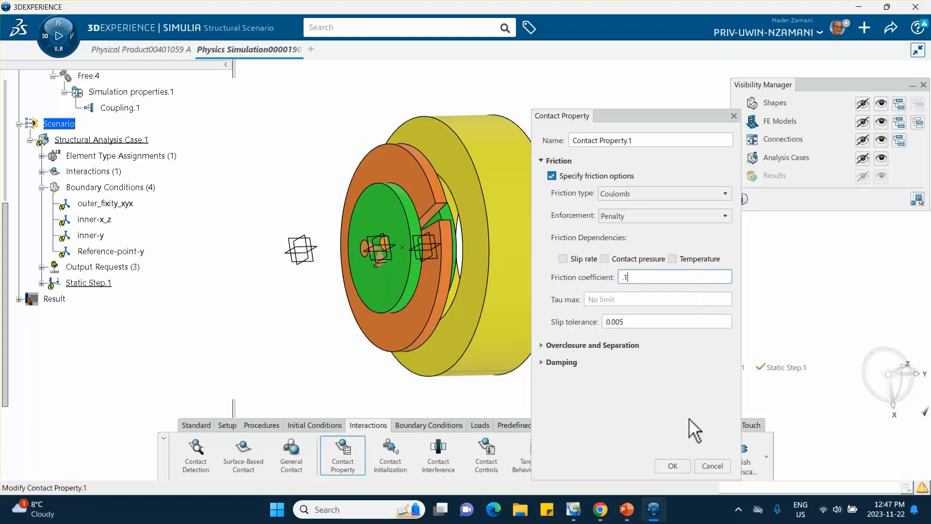
{"action": "left_click", "coordinate": [673, 465]}
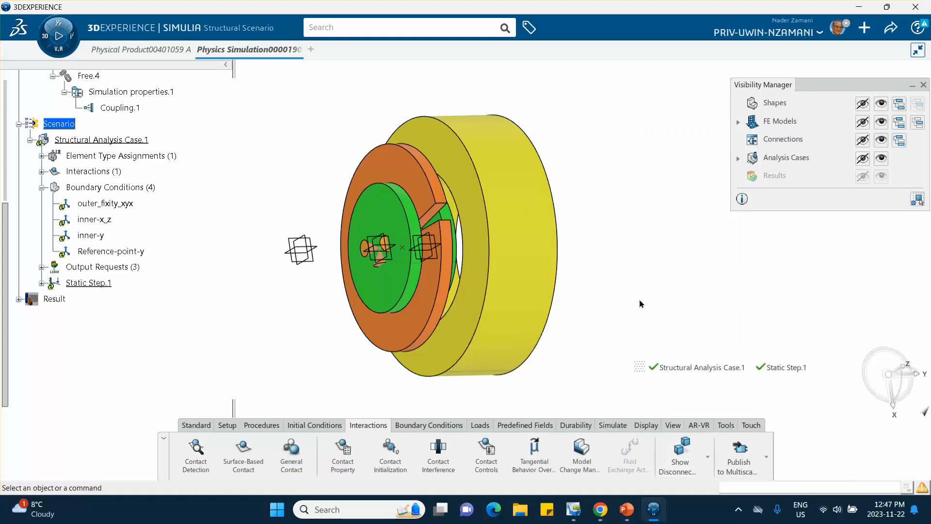
Start a surface-based contact and name it hole-c-clamp-inner.
{"action": "middle_click_drag", "start_coordinate": [236, 169], "coordinate": [255, 161]}
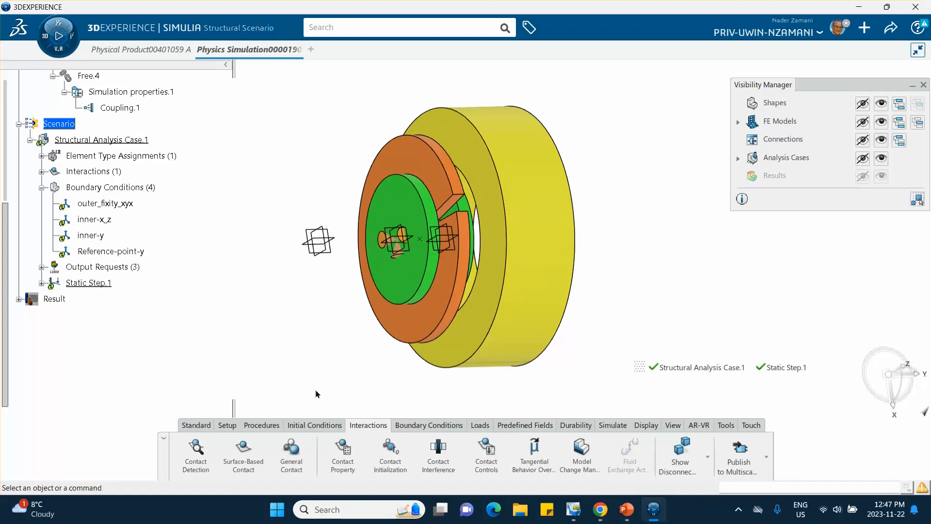
{"action": "left_click", "coordinate": [249, 456]}
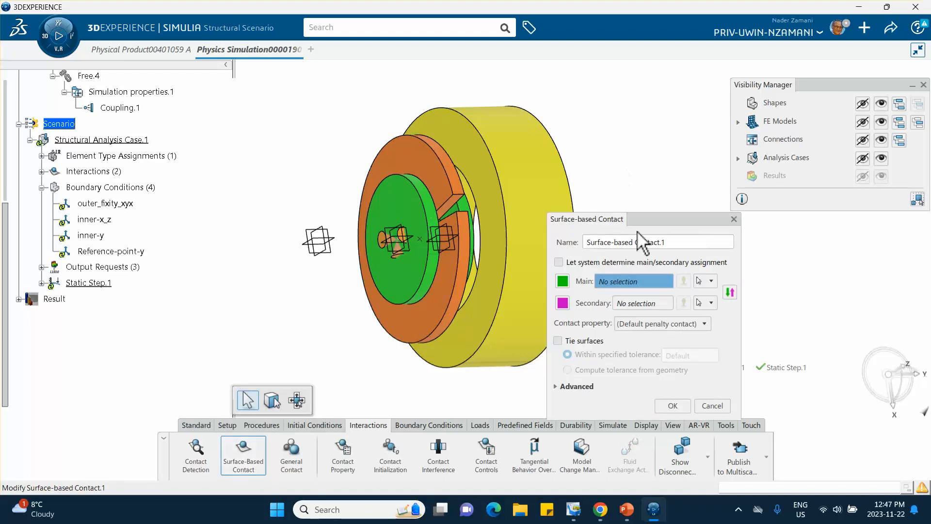
{"action": "triple_click", "coordinate": [670, 242]}
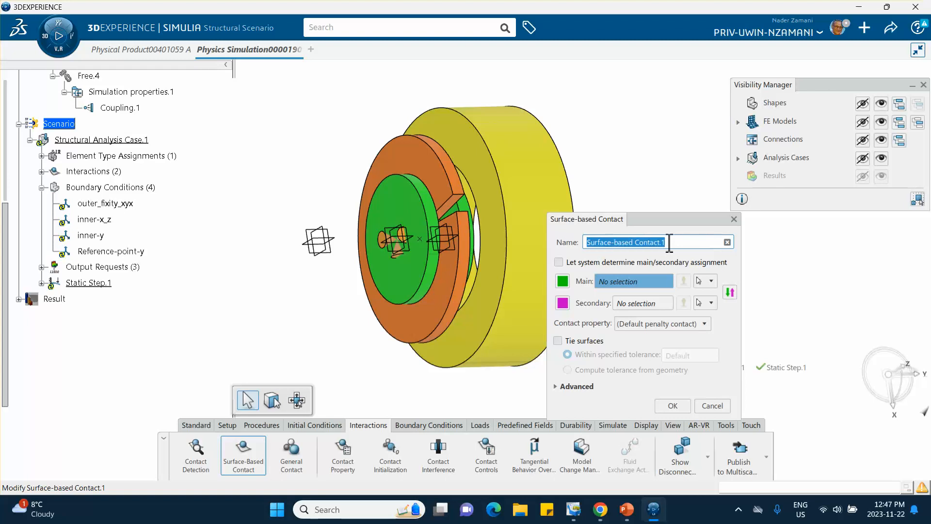
{"action": "type", "text": "s"}
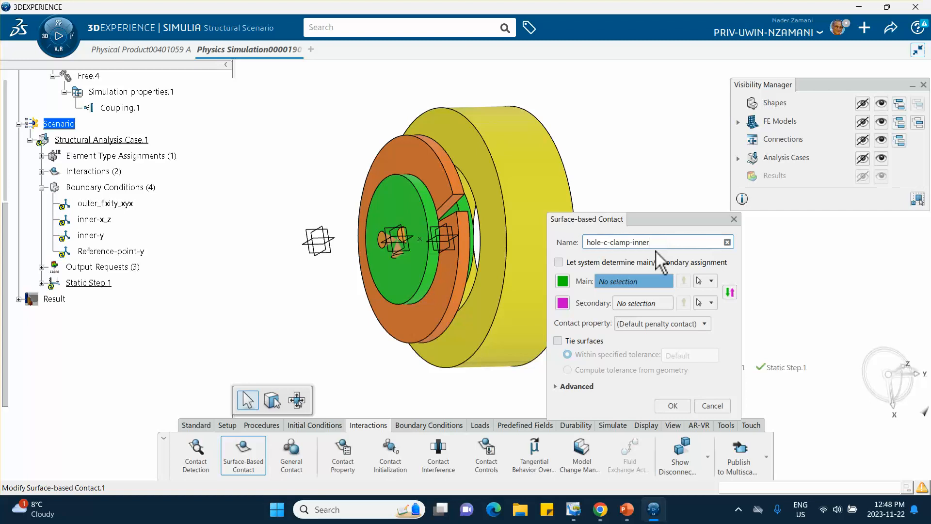
Set the inner tube's cylindrical face passing through the C-clamp hole as the contact's main surface.
{"action": "middle_click_drag", "start_coordinate": [553, 206], "coordinate": [532, 209]}
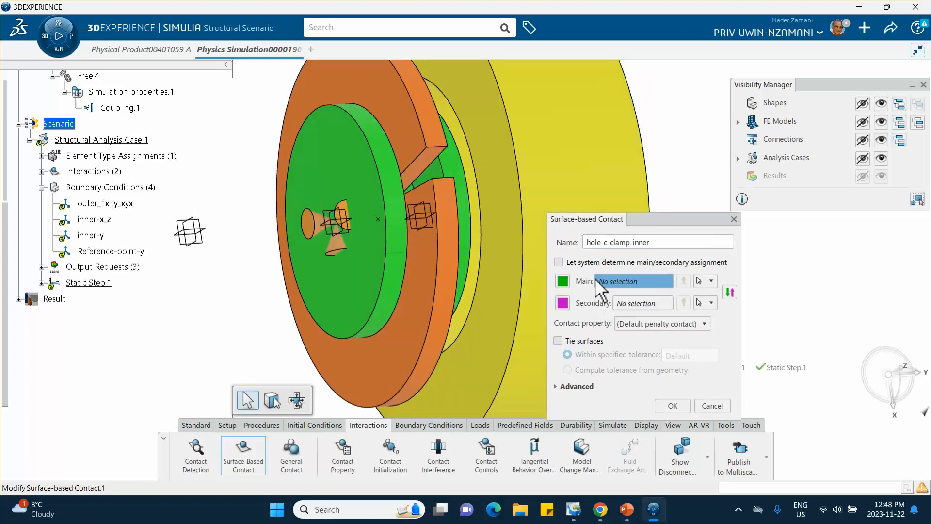
{"action": "middle_click_drag", "start_coordinate": [479, 223], "coordinate": [268, 203]}
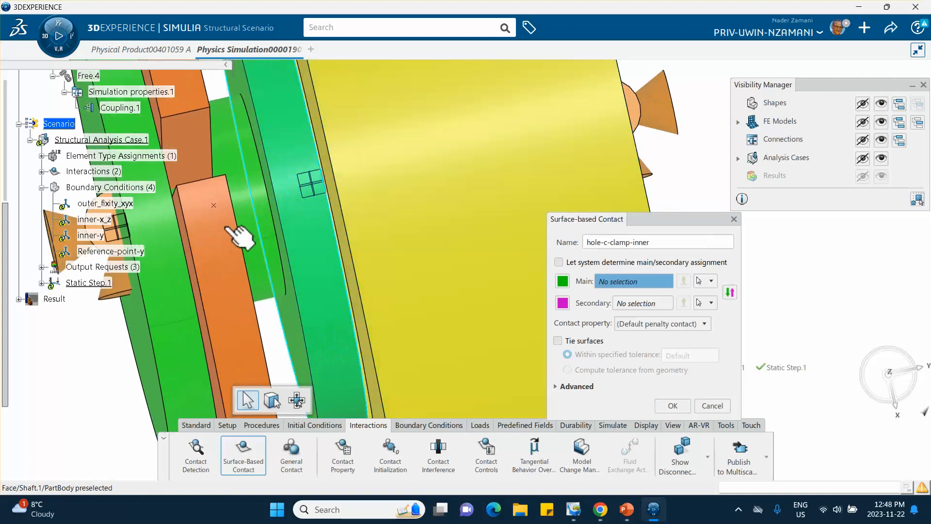
{"action": "left_click", "coordinate": [259, 197]}
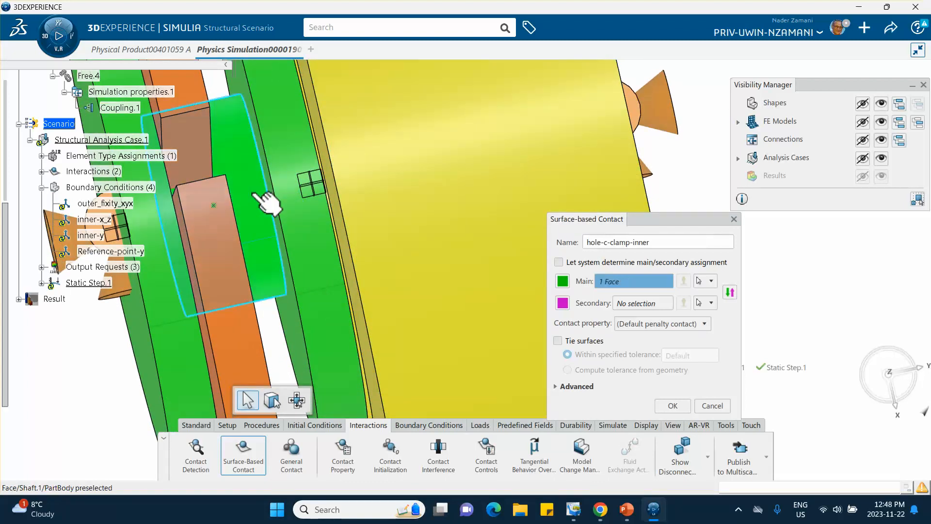
Hide the inner tube and set the C-clamp's hole face as the contact's secondary surface.
{"action": "left_click", "coordinate": [638, 301]}
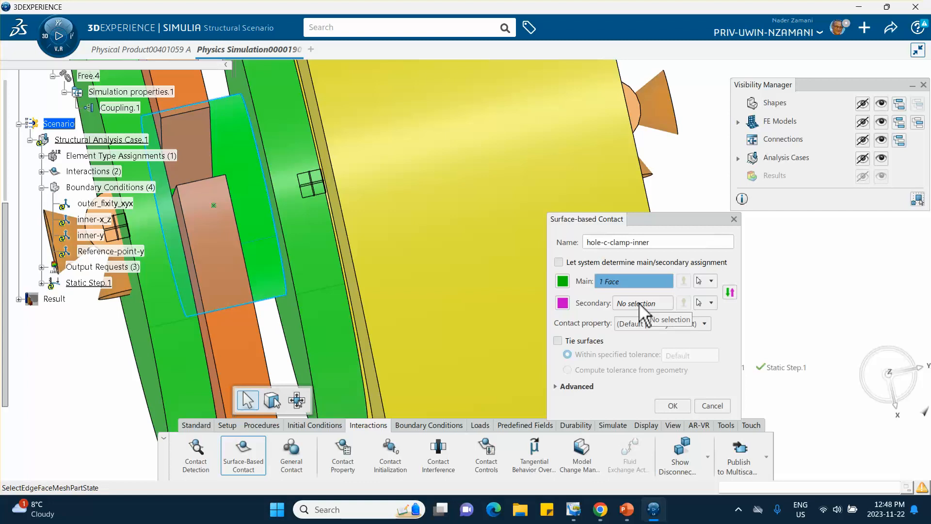
{"action": "middle_click_drag", "start_coordinate": [401, 312], "coordinate": [362, 223]}
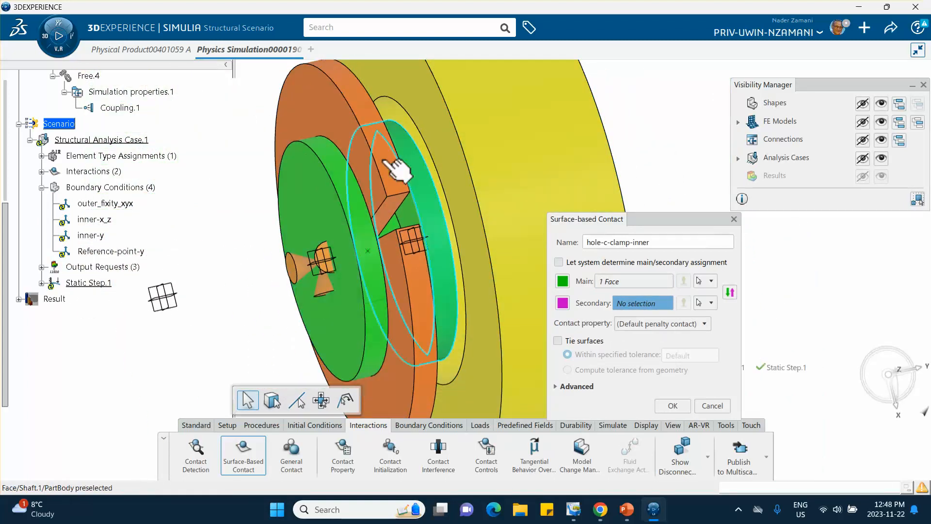
{"action": "right_click", "coordinate": [306, 171]}
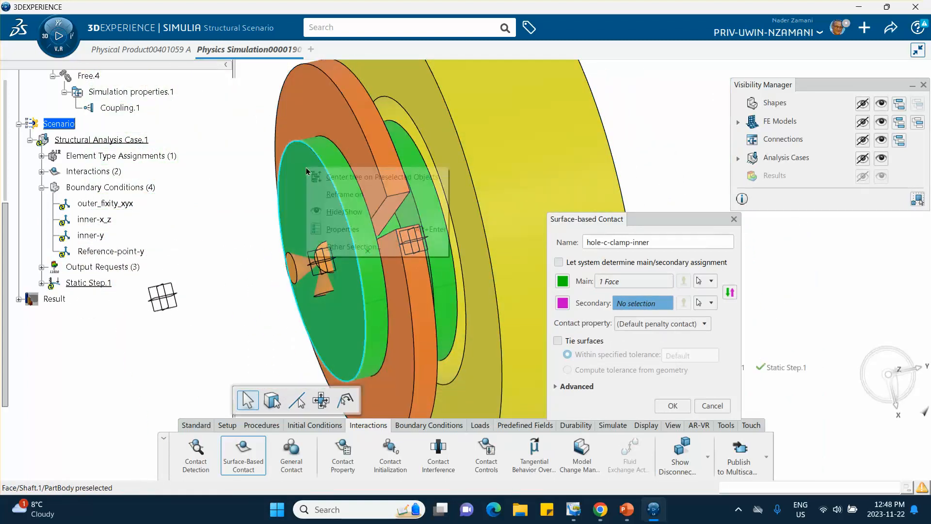
{"action": "left_click", "coordinate": [334, 212]}
{"action": "left_click", "coordinate": [342, 226]}
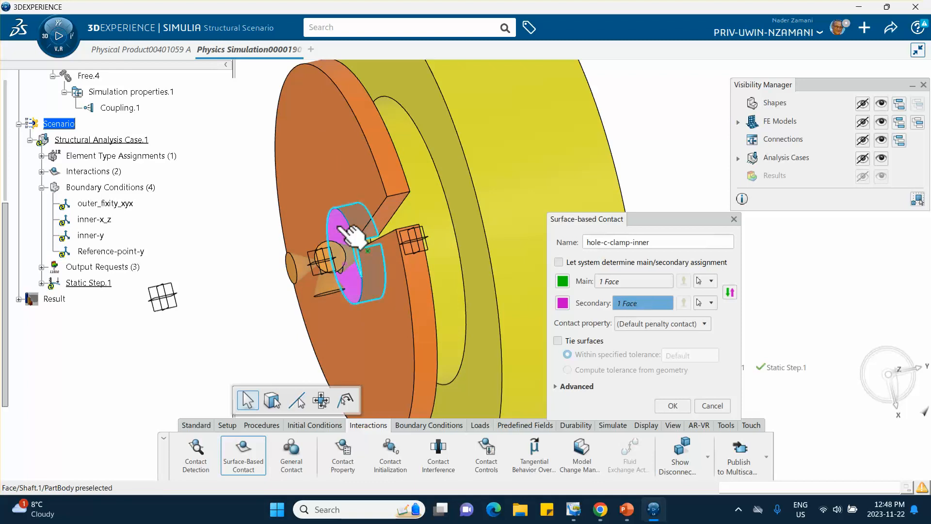
{"action": "middle_click_drag", "start_coordinate": [482, 220], "coordinate": [422, 177]}
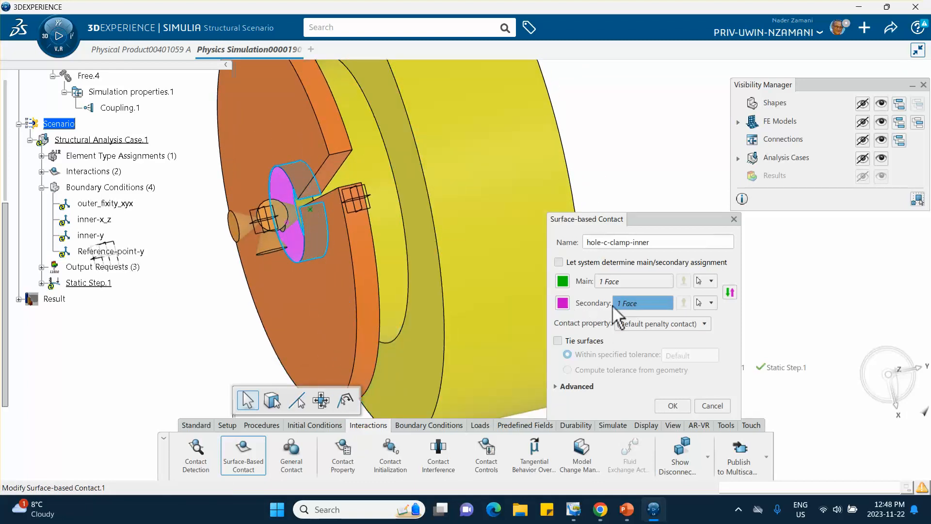
Assign Contact Property.1 to the hole-c-clamp-inner contact and accept its definition.
{"action": "left_click", "coordinate": [648, 321]}
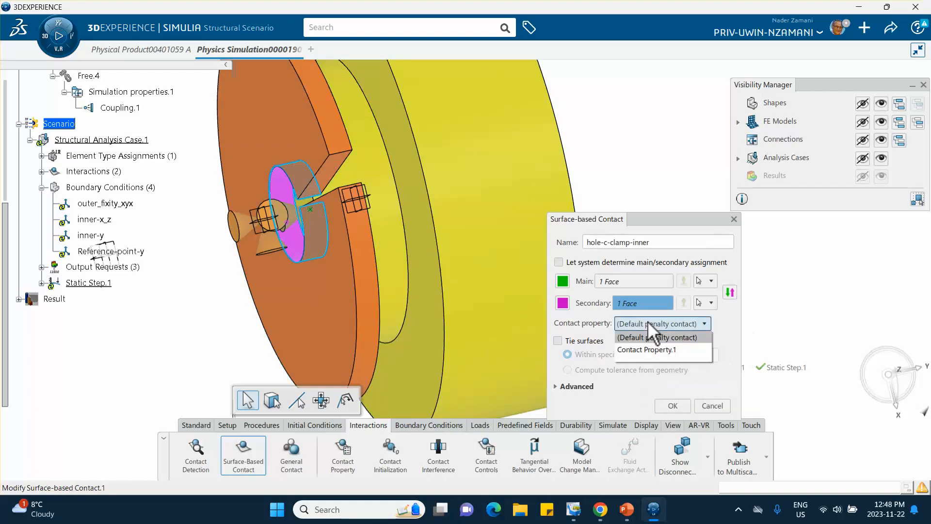
{"action": "left_click", "coordinate": [651, 349]}
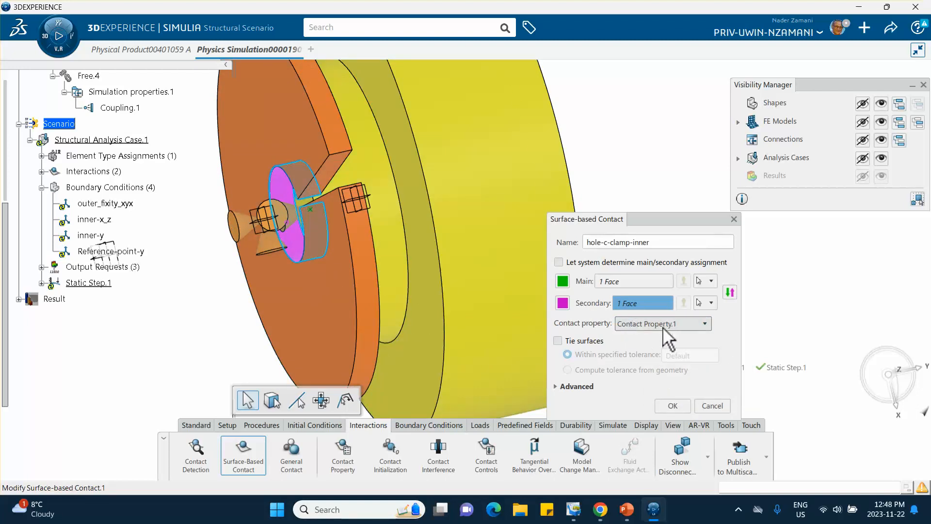
{"action": "left_click", "coordinate": [672, 406]}
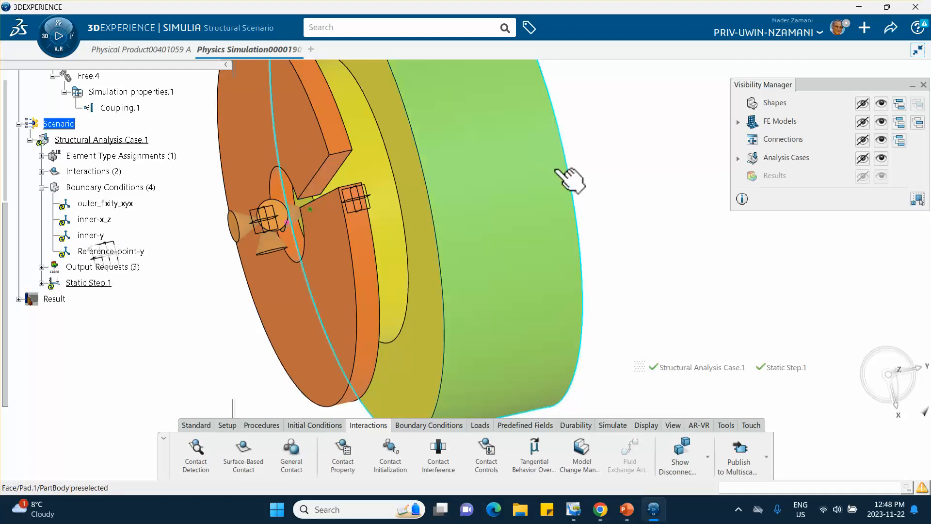
Create an automatic shrink fit contact interference on the hole-c-clamp-inner surface contact.
{"action": "middle_click_drag", "start_coordinate": [577, 167], "coordinate": [614, 192]}
{"action": "left_click", "coordinate": [621, 147]}
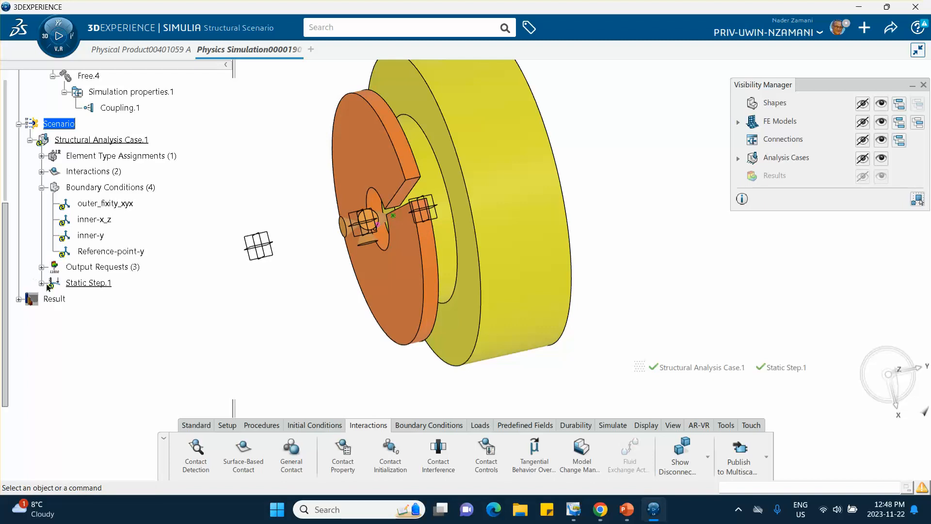
{"action": "left_click", "coordinate": [41, 172]}
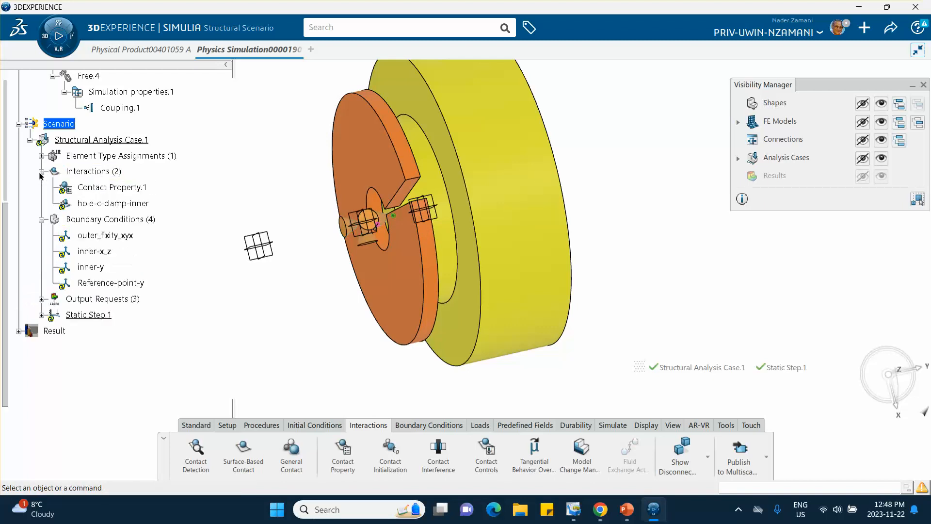
{"action": "left_click", "coordinate": [439, 456]}
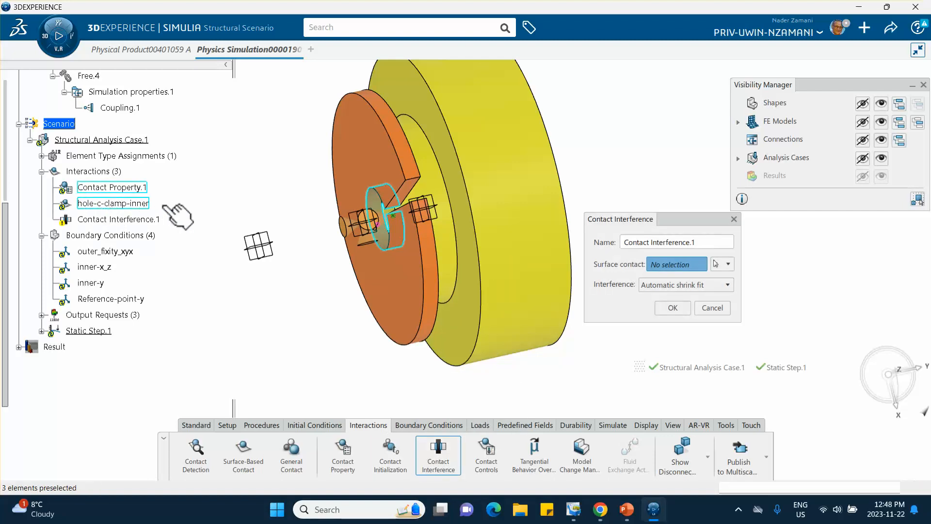
{"action": "left_click", "coordinate": [133, 203]}
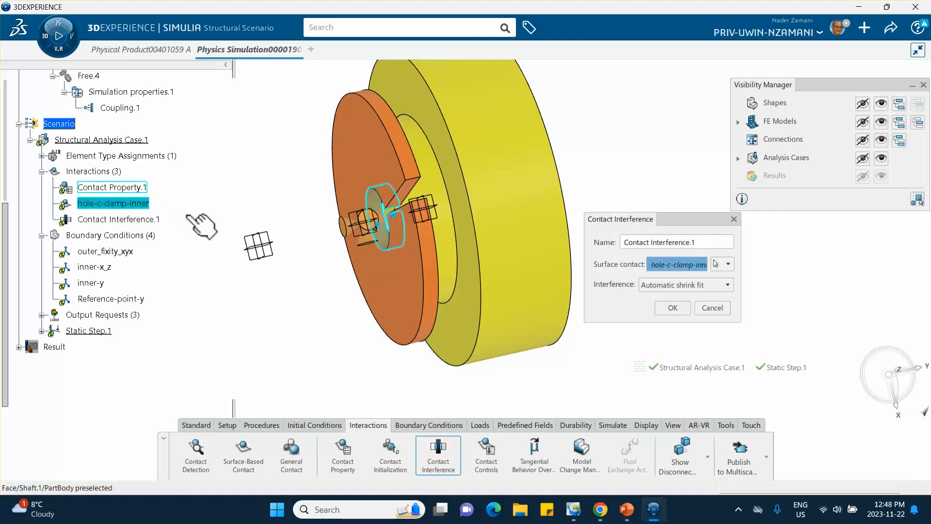
{"action": "left_click", "coordinate": [673, 309]}
Start a surface-based contact and name it outer-C-clamp_vertical_faces.
{"action": "middle_click_drag", "start_coordinate": [524, 340], "coordinate": [385, 202]}
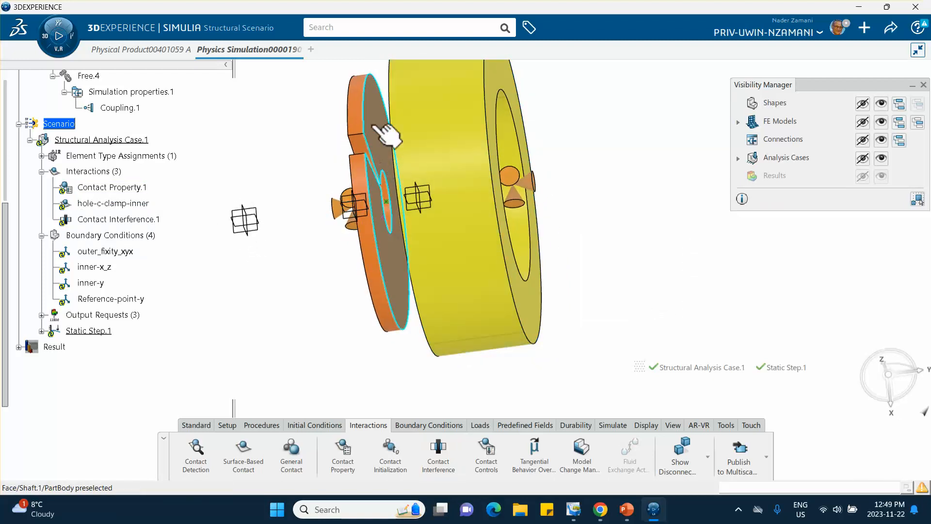
{"action": "middle_click_drag", "start_coordinate": [394, 145], "coordinate": [482, 79]}
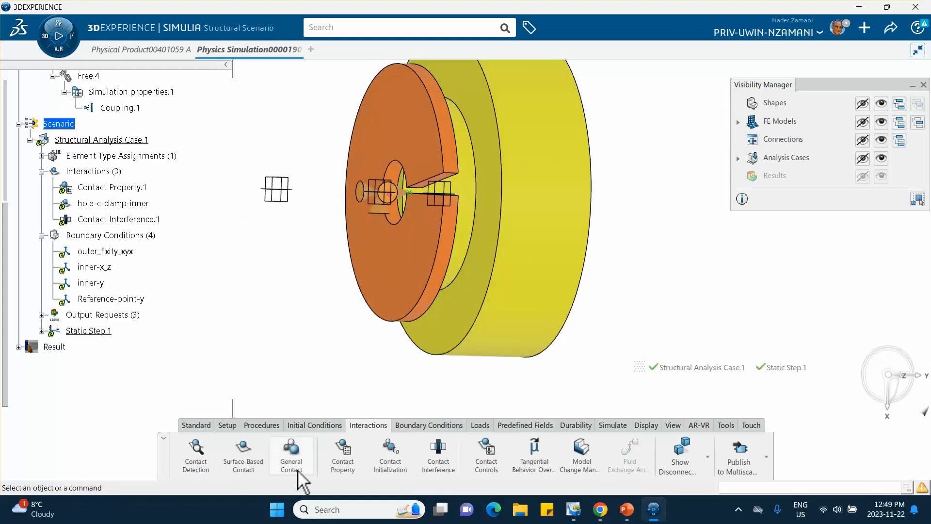
{"action": "left_click", "coordinate": [245, 447]}
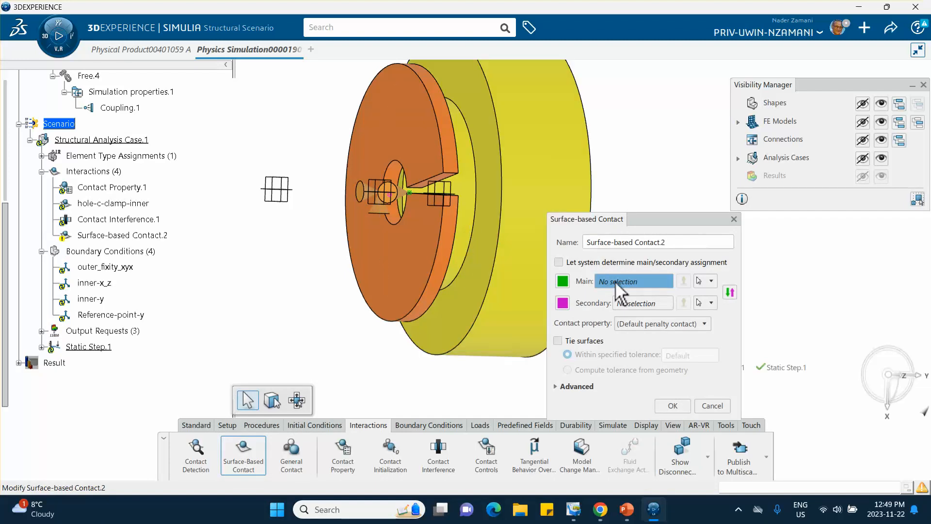
{"action": "left_click", "coordinate": [670, 241]}
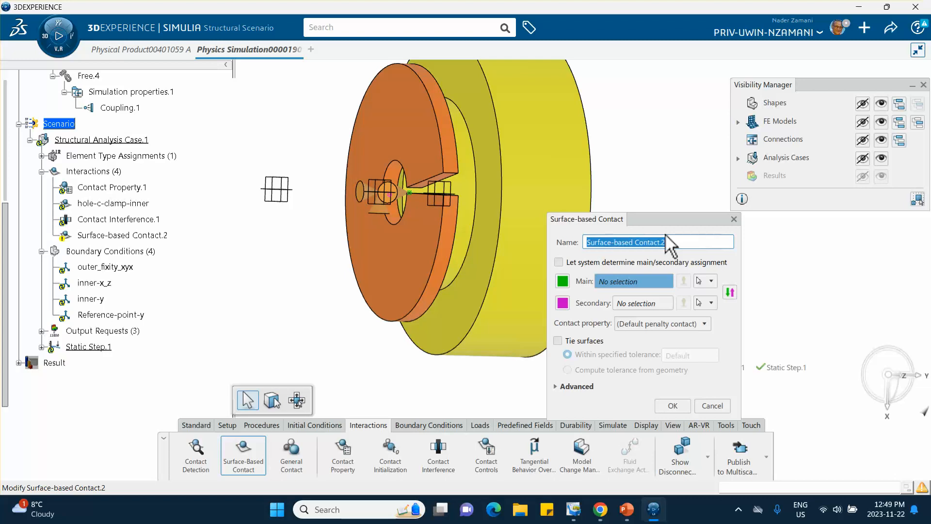
{"action": "type", "text": "outer-C-clamp"}
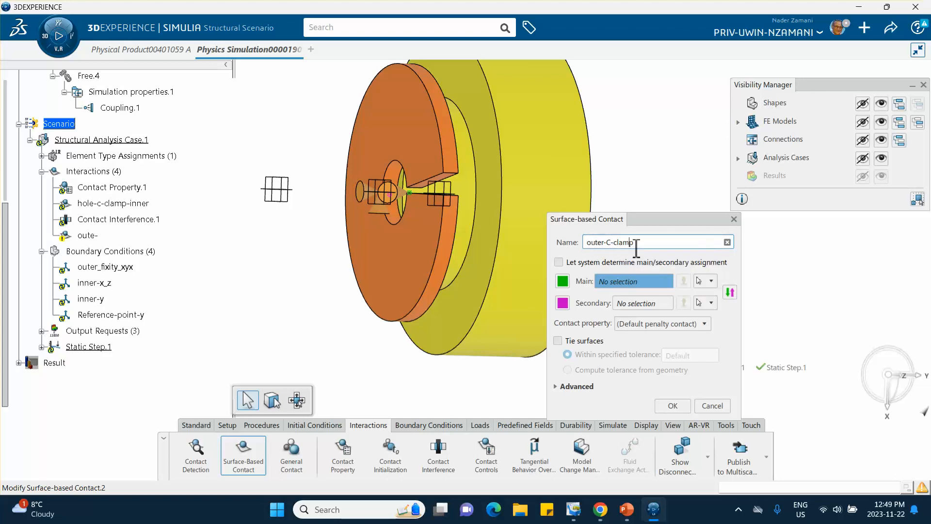
{"action": "triple_click", "coordinate": [637, 244]}
{"action": "left_click", "coordinate": [637, 244]}
{"action": "middle_click_drag", "start_coordinate": [781, 302], "coordinate": [777, 308]}
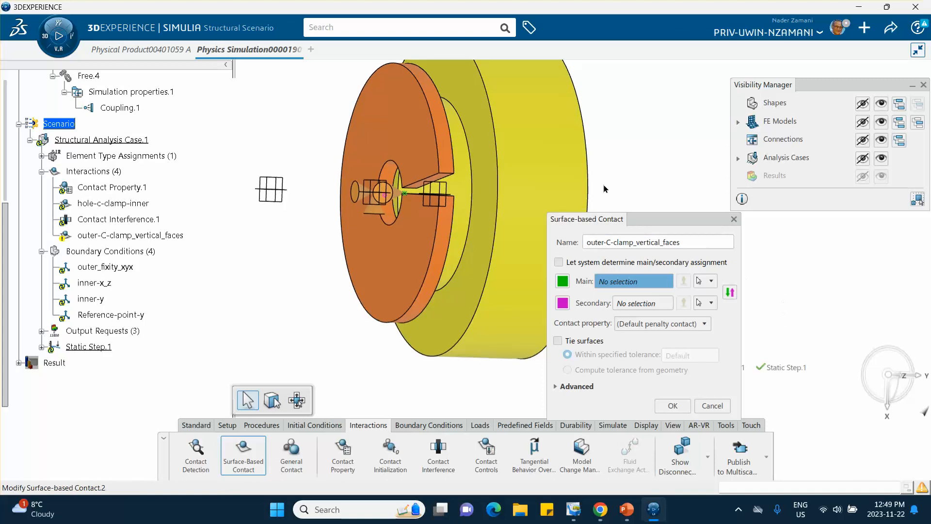
Set the outer tube's flat face toward the C-clamp as the main surface and the C-clamp's facing side as the secondary surface.
{"action": "left_click", "coordinate": [504, 148]}
{"action": "middle_click_drag", "start_coordinate": [614, 164], "coordinate": [587, 201]}
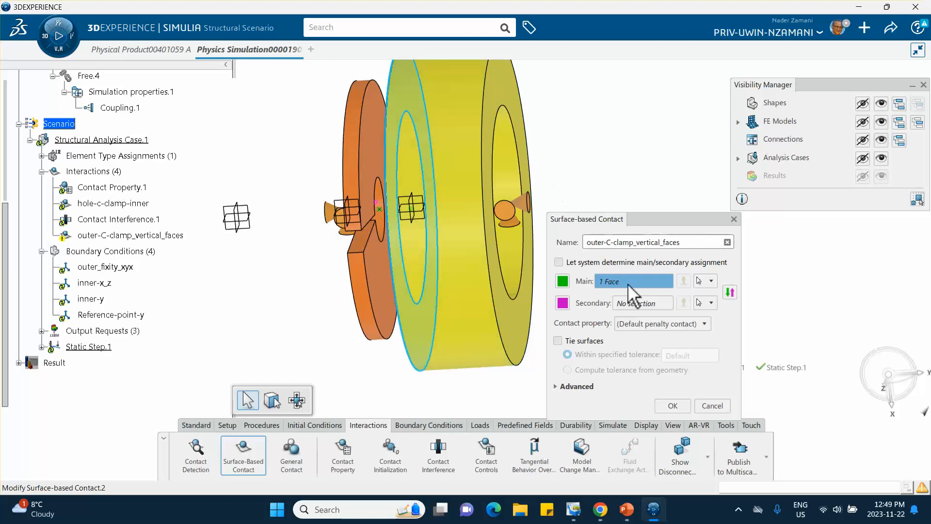
{"action": "left_click", "coordinate": [636, 304]}
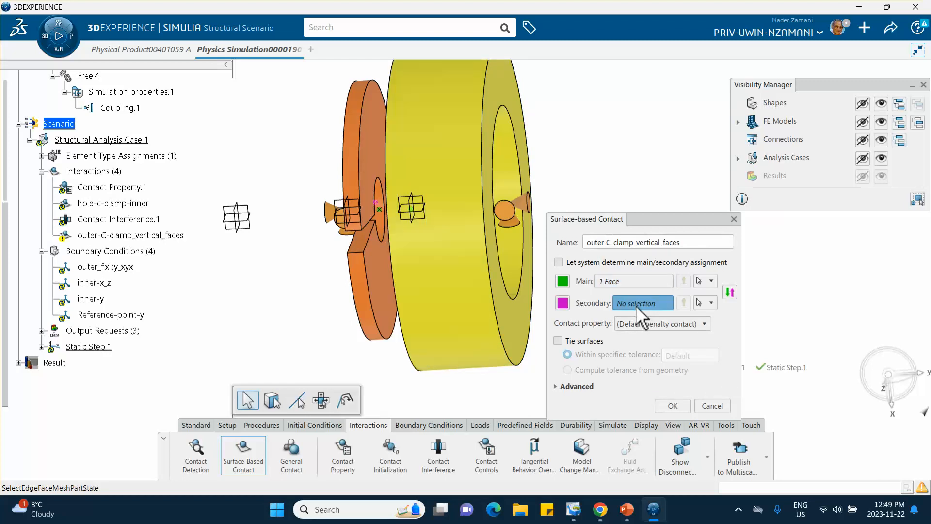
{"action": "left_click", "coordinate": [378, 162]}
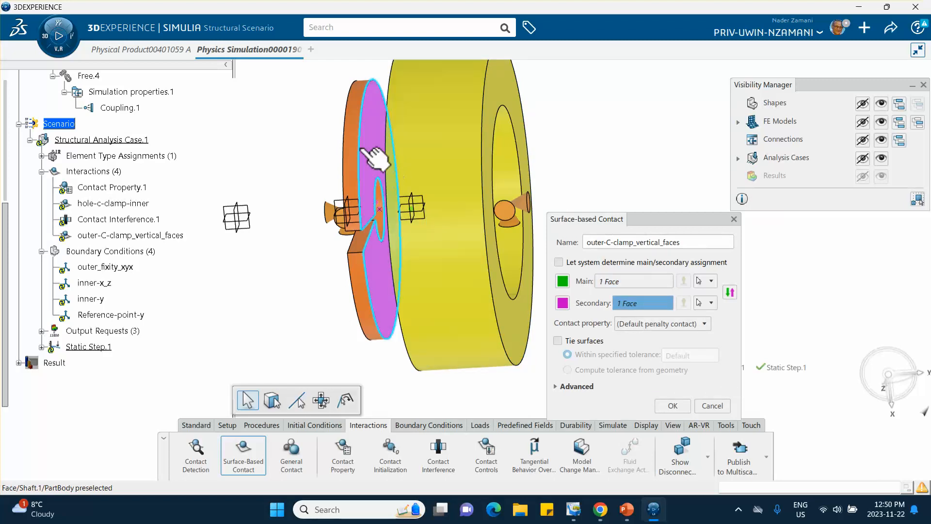
Assign Contact Property.1 to the outer-C-clamp_vertical_faces contact and accept its definition.
{"action": "middle_click_drag", "start_coordinate": [263, 336], "coordinate": [349, 340]}
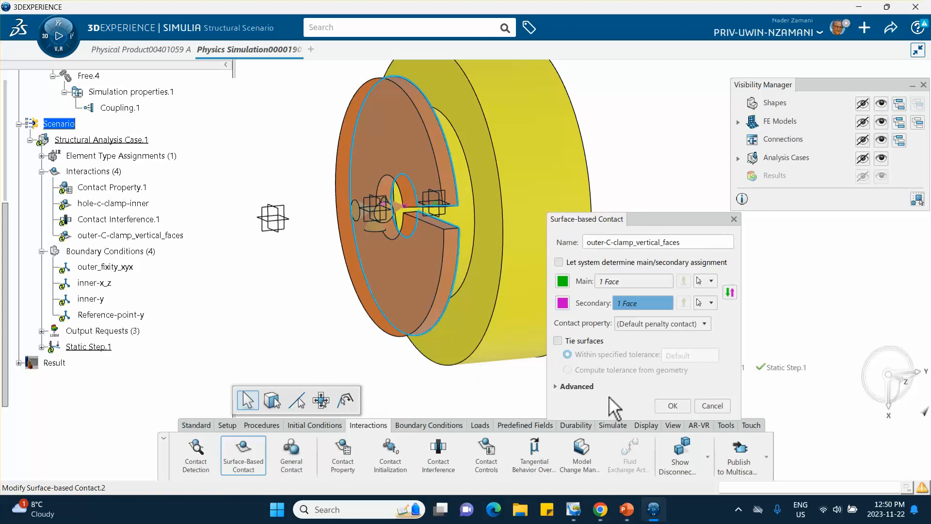
{"action": "left_click", "coordinate": [677, 325]}
{"action": "left_click", "coordinate": [659, 348]}
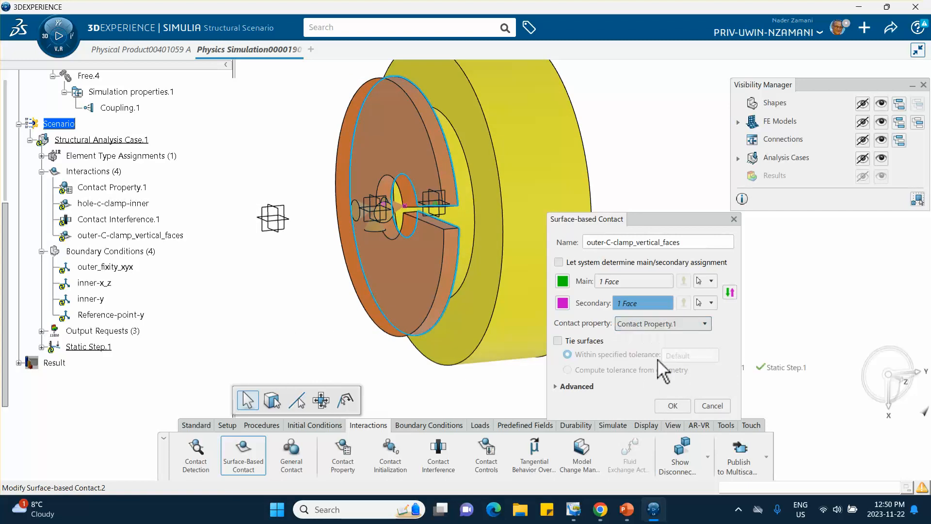
{"action": "left_click", "coordinate": [672, 405]}
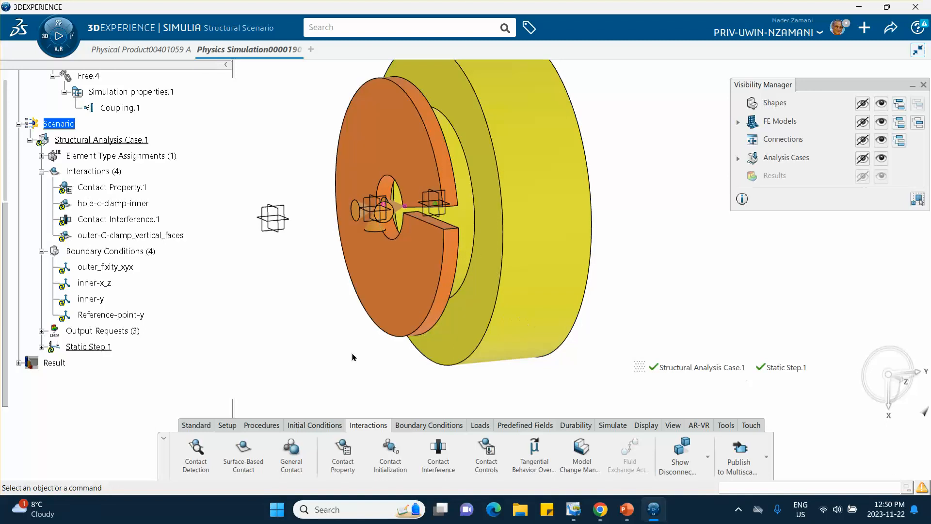
Bring the hidden inner tube back into the visible space.
{"action": "left_click", "coordinate": [923, 415]}
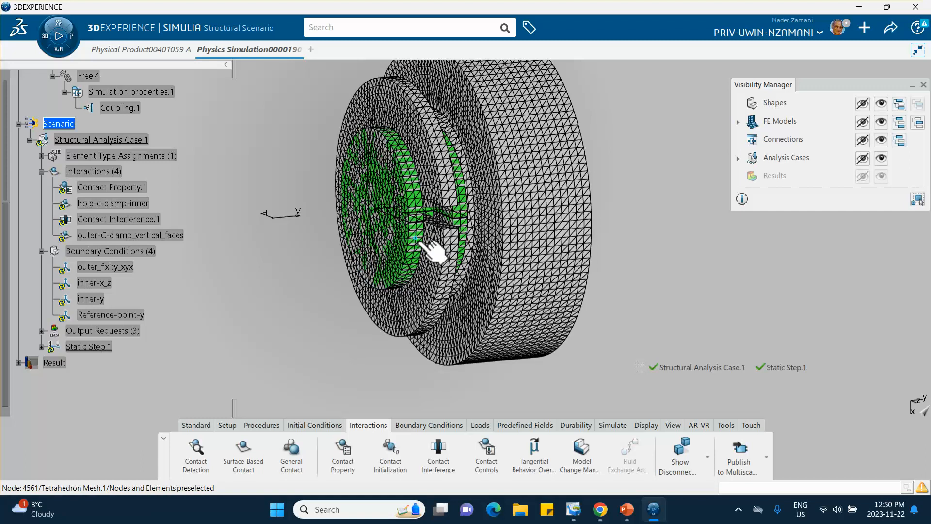
{"action": "right_click", "coordinate": [413, 247]}
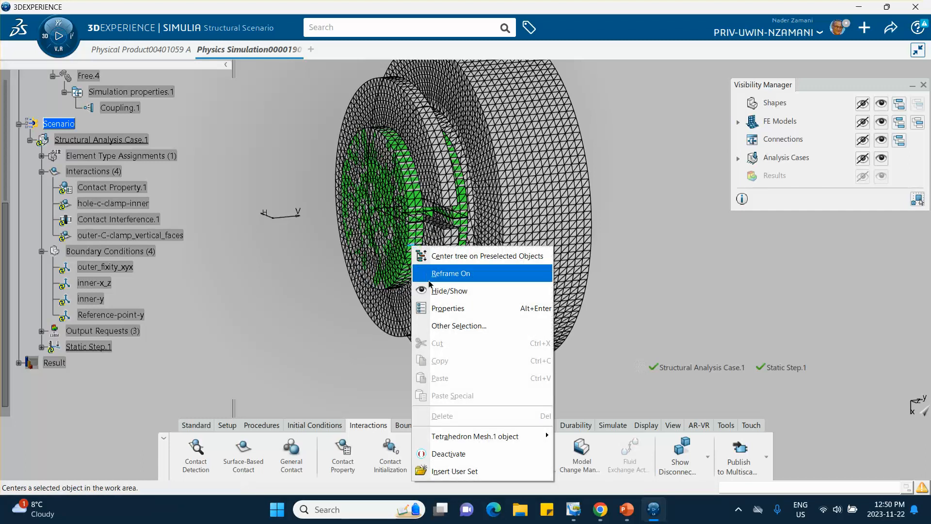
{"action": "left_click", "coordinate": [429, 275]}
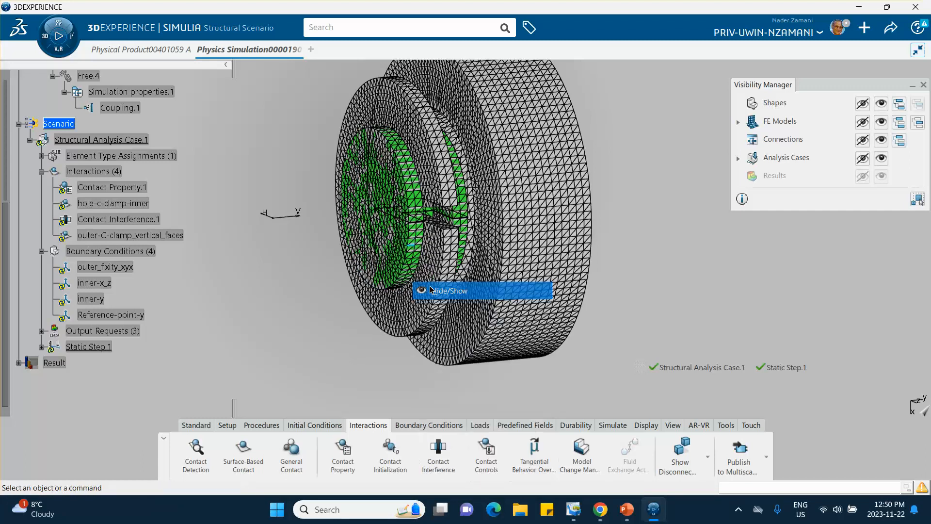
{"action": "left_click", "coordinate": [923, 412]}
{"action": "left_click", "coordinate": [923, 412]}
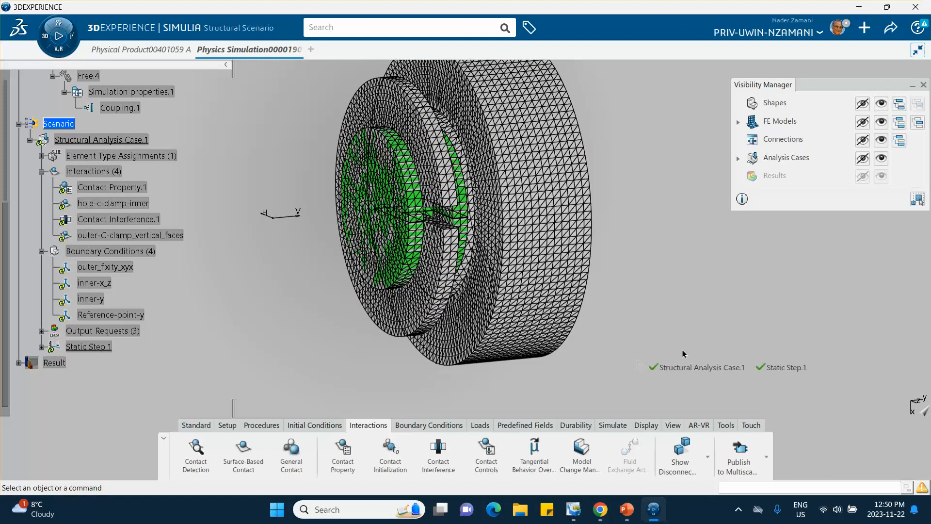
{"action": "right_click", "coordinate": [409, 273]}
{"action": "left_click", "coordinate": [535, 320]}
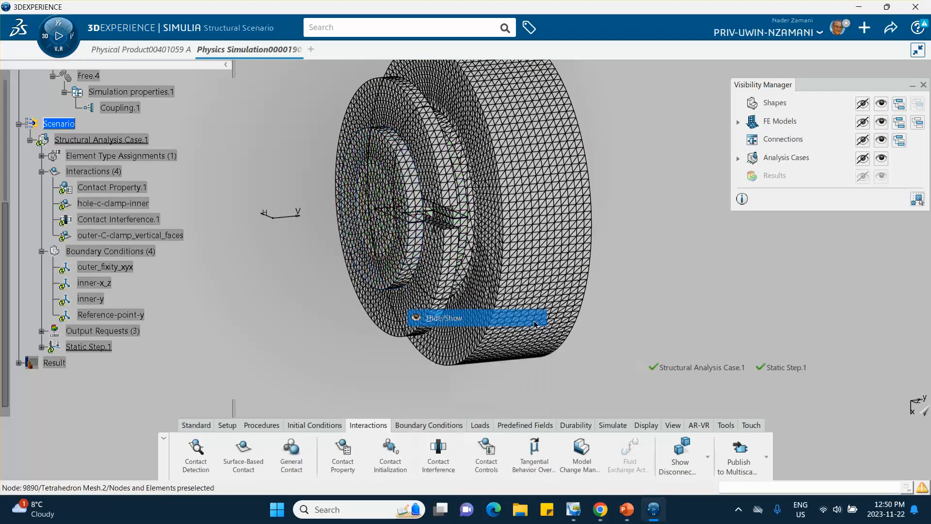
{"action": "left_click", "coordinate": [920, 410]}
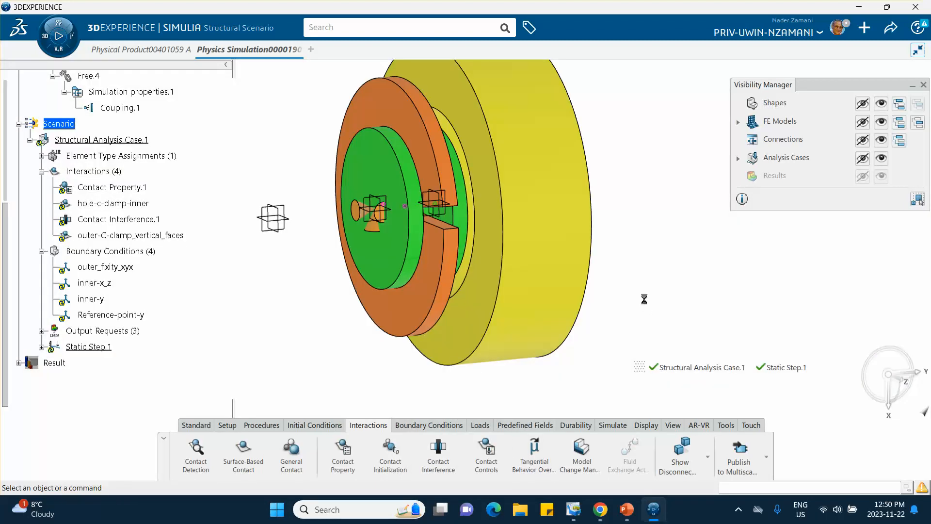
Start another surface-based contact and name it inner_c_clamp_vertical-face.
{"action": "middle_click_drag", "start_coordinate": [634, 312], "coordinate": [585, 320]}
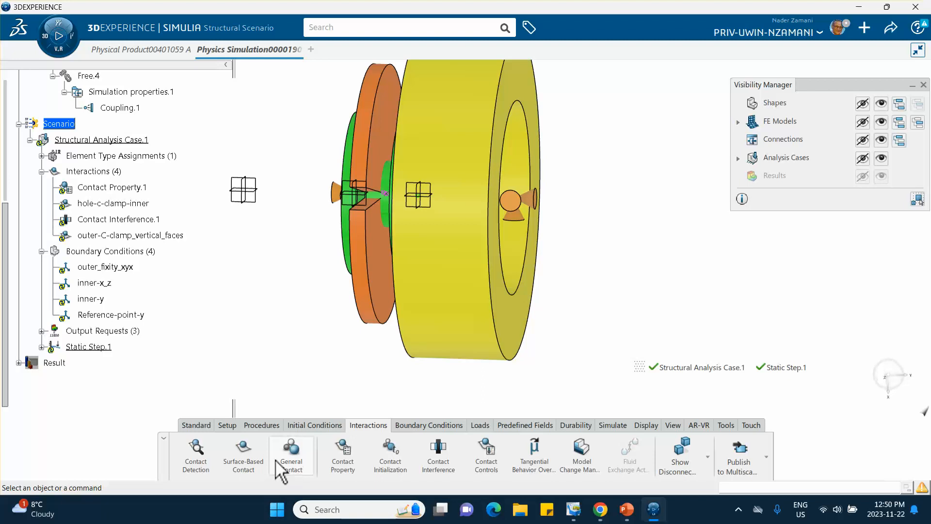
{"action": "left_click", "coordinate": [244, 461]}
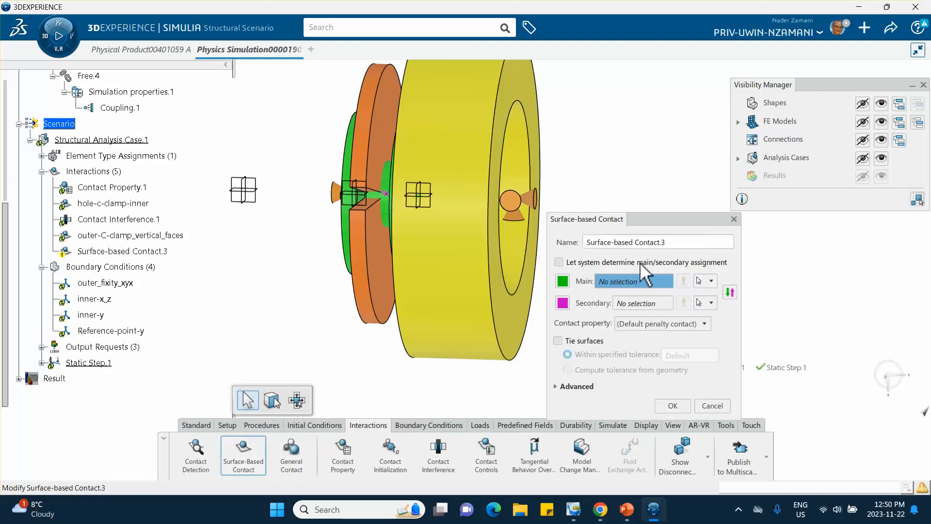
{"action": "left_click", "coordinate": [674, 242]}
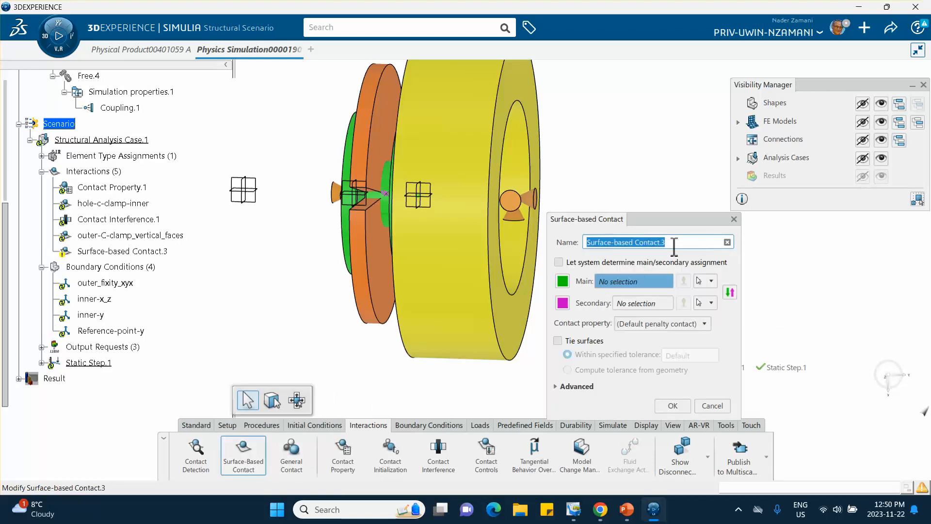
{"action": "type", "text": "inner_c_cl"}
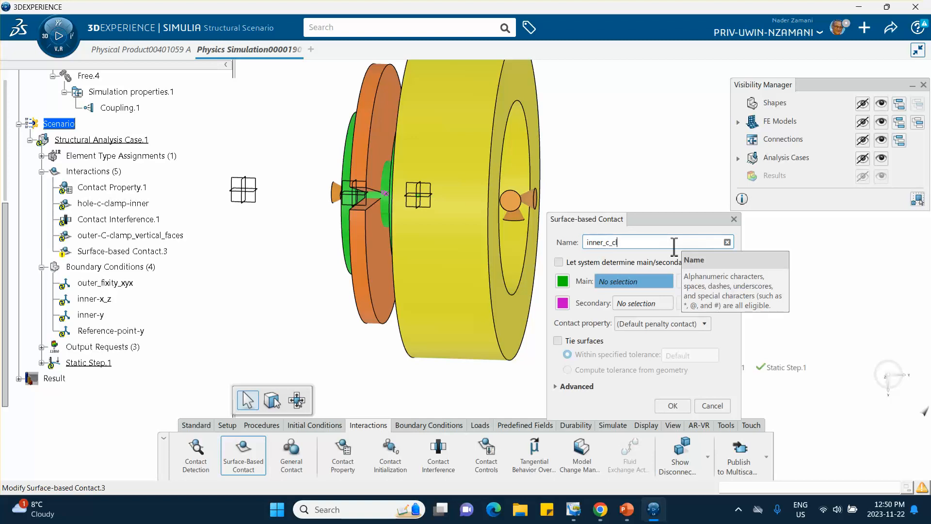
{"action": "type", "text": "_vertical-face"}
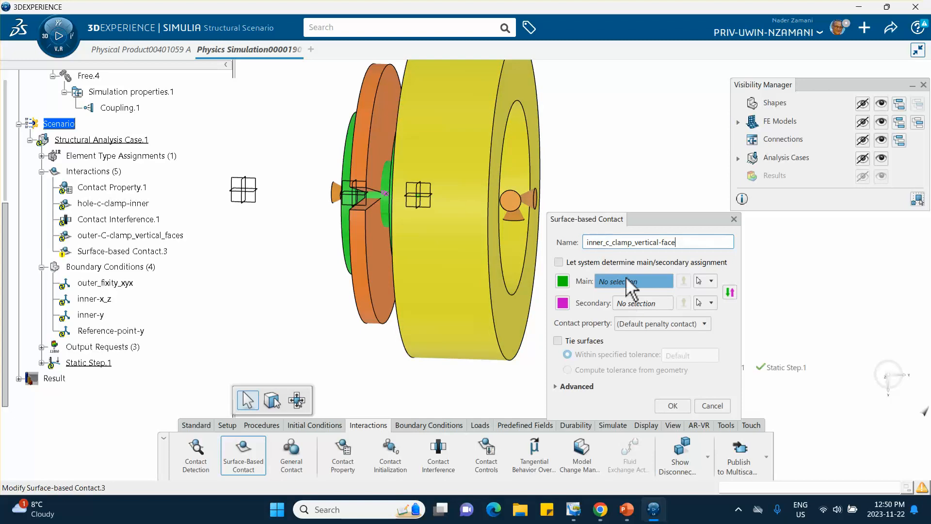
Set the inner tube's flange face toward the C-clamp as the main surface and the C-clamp's adjoining flat face as the secondary surface.
{"action": "mouse_move", "coordinate": [565, 176]}
{"action": "middle_mouse_down"}
{"action": "mouse_move", "coordinate": [601, 260]}
{"action": "mouse_move", "coordinate": [596, 175]}
{"action": "mouse_move", "coordinate": [565, 174]}
{"action": "middle_mouse_up"}
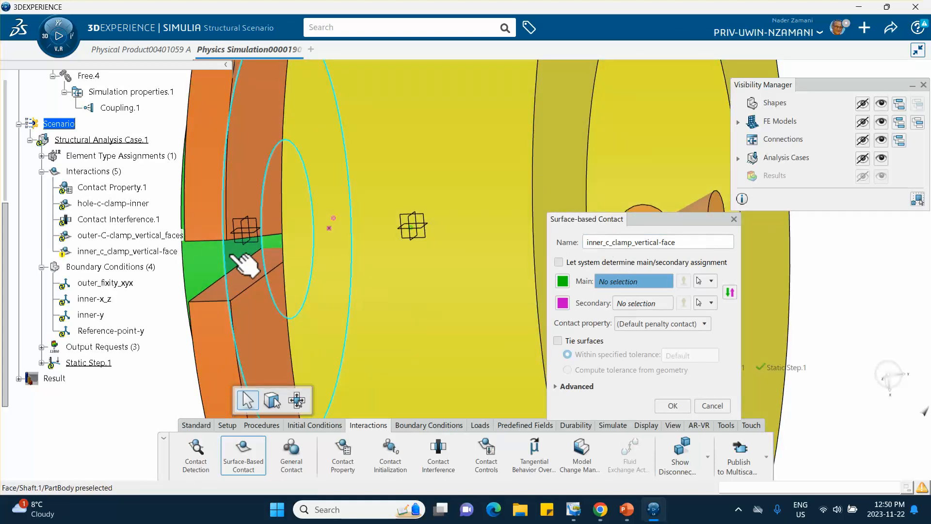
{"action": "left_click", "coordinate": [245, 262]}
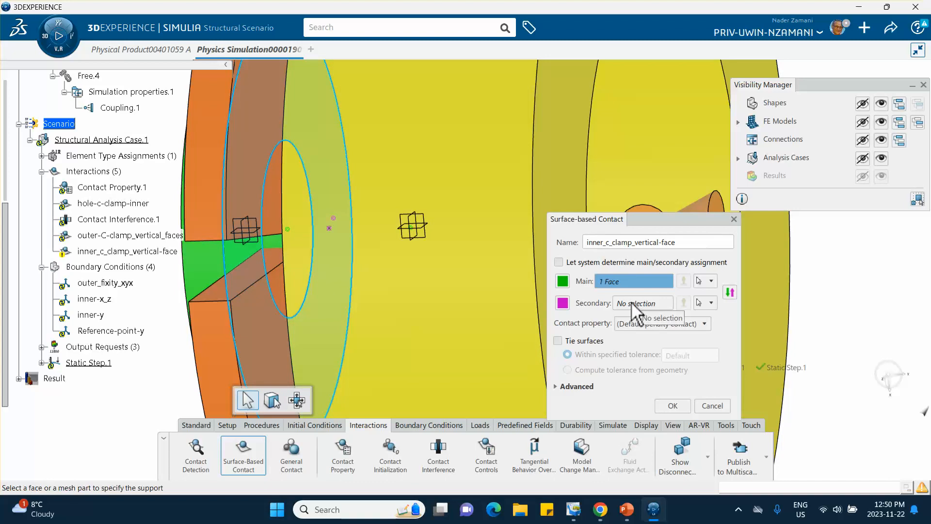
{"action": "left_click", "coordinate": [635, 303]}
{"action": "middle_click_drag", "start_coordinate": [486, 277], "coordinate": [556, 148]}
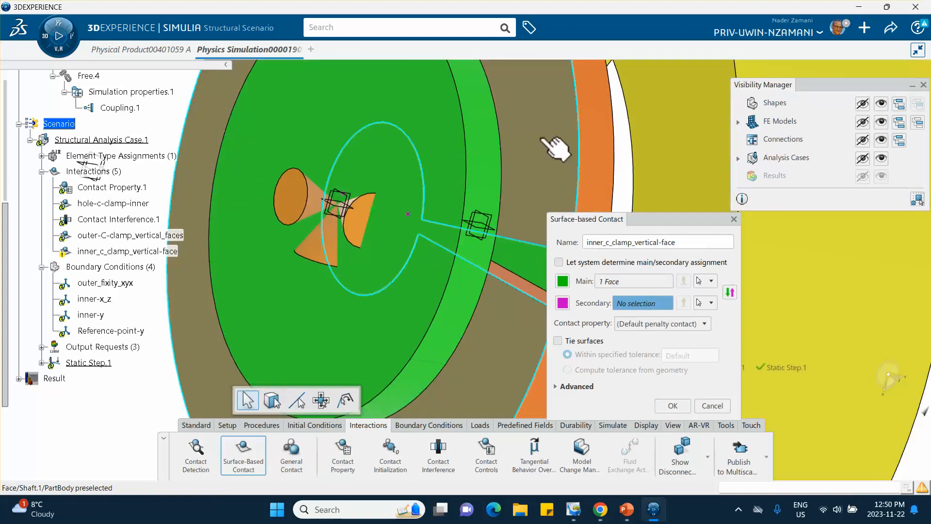
{"action": "left_click", "coordinate": [556, 148]}
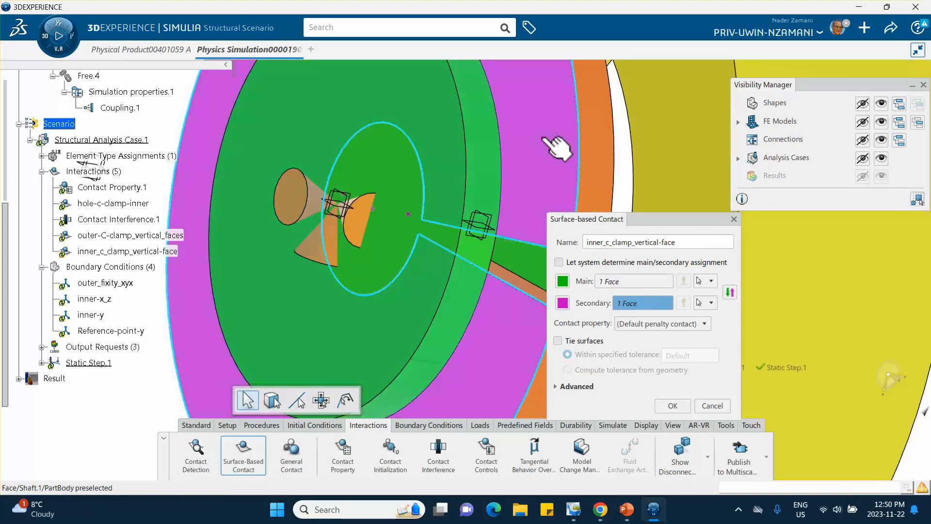
Assign Contact Property.1 to the inner_c_clamp_vertical-face contact and accept its definition.
{"action": "left_click", "coordinate": [674, 323]}
{"action": "left_click", "coordinate": [665, 349]}
{"action": "left_click", "coordinate": [673, 406]}
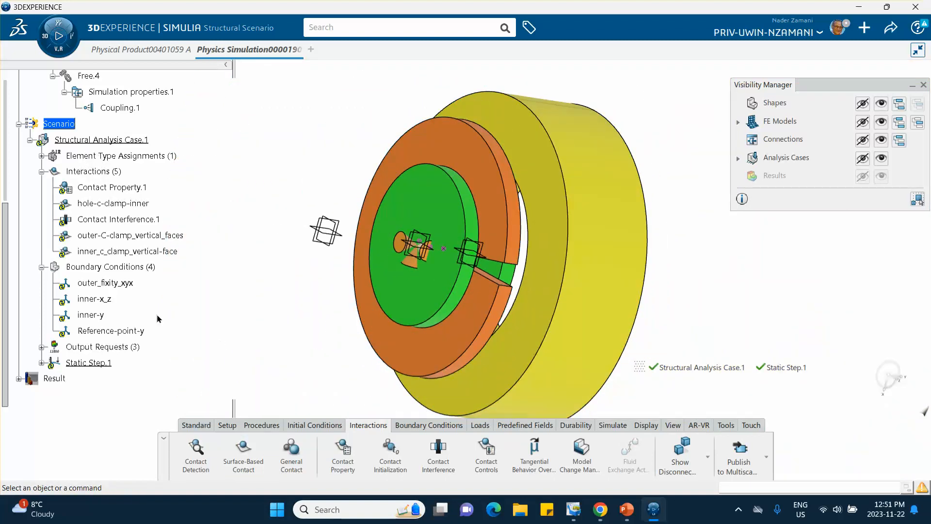
{"action": "middle_click_drag", "start_coordinate": [493, 176], "coordinate": [427, 194]}
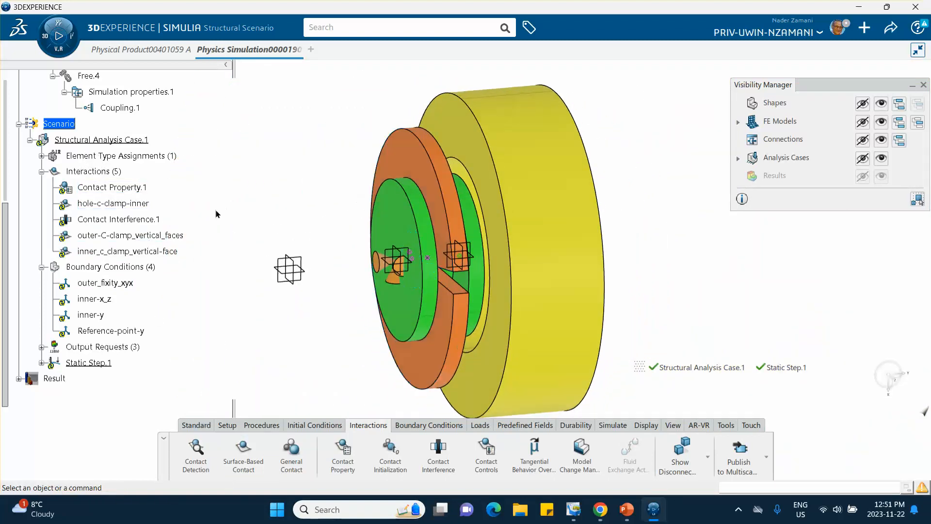
{"action": "scroll", "coordinate": [181, 232], "scroll_direction": "down", "scroll_amount": 2}
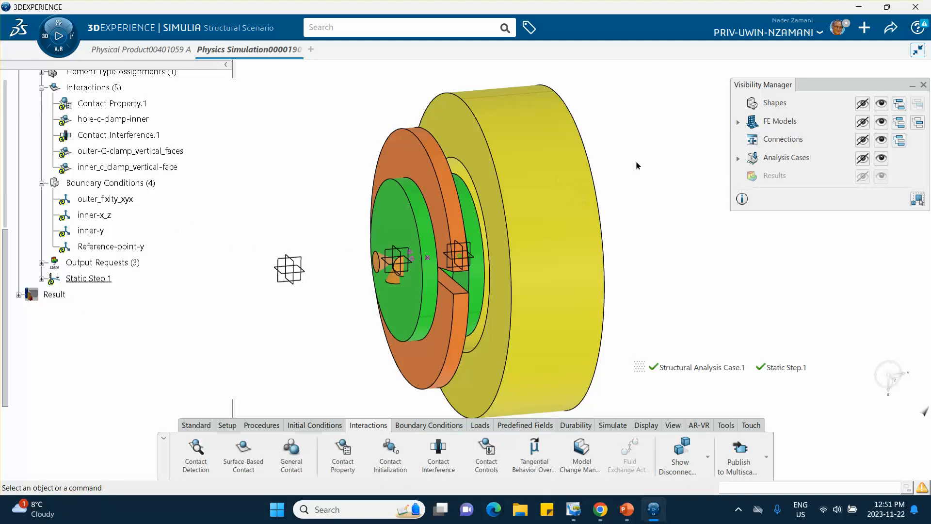
{"action": "middle_click_drag", "start_coordinate": [637, 166], "coordinate": [618, 160]}
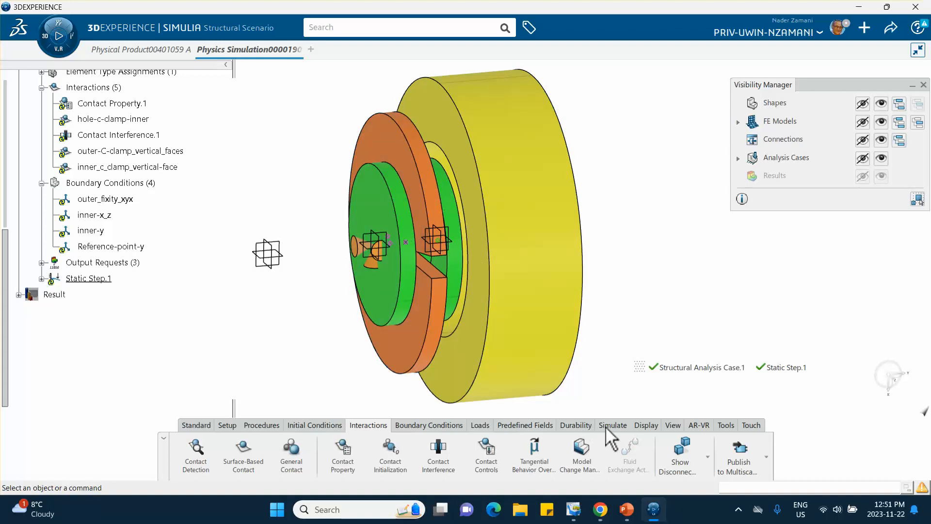
Save the simulation and run the model and scenario checks, closing their status report.
{"action": "left_click", "coordinate": [891, 28]}
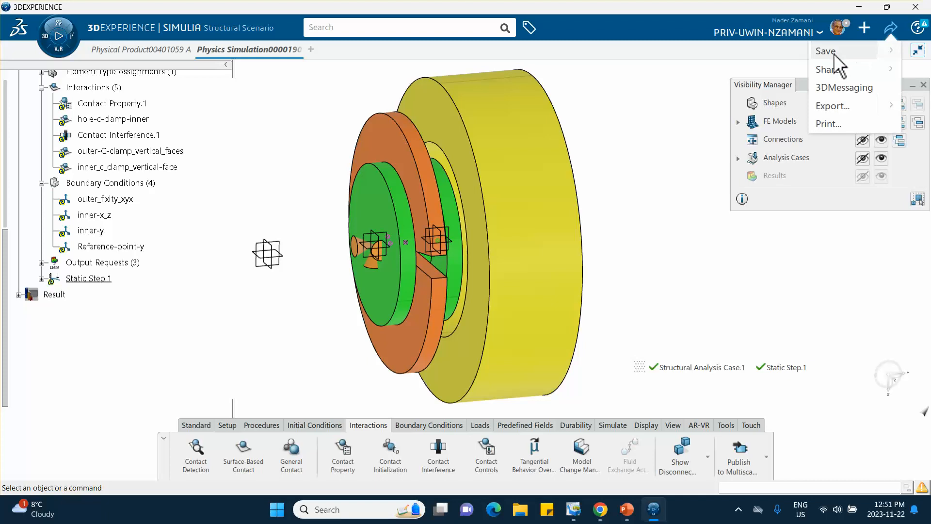
{"action": "left_click", "coordinate": [835, 52]}
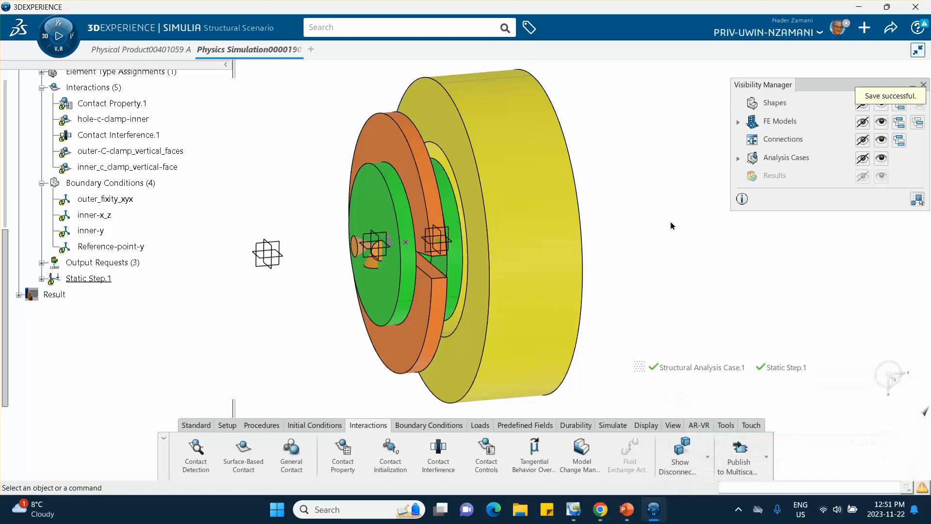
{"action": "left_click", "coordinate": [613, 426]}
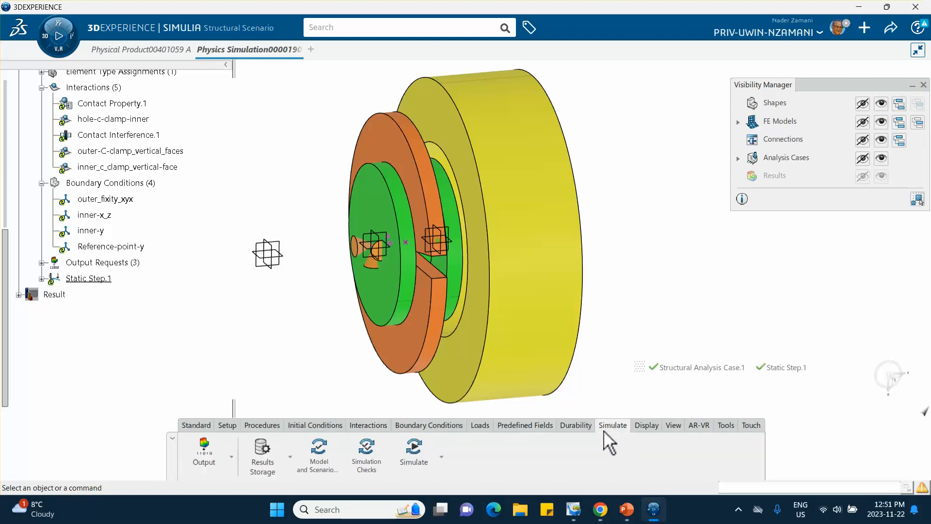
{"action": "left_click", "coordinate": [319, 453]}
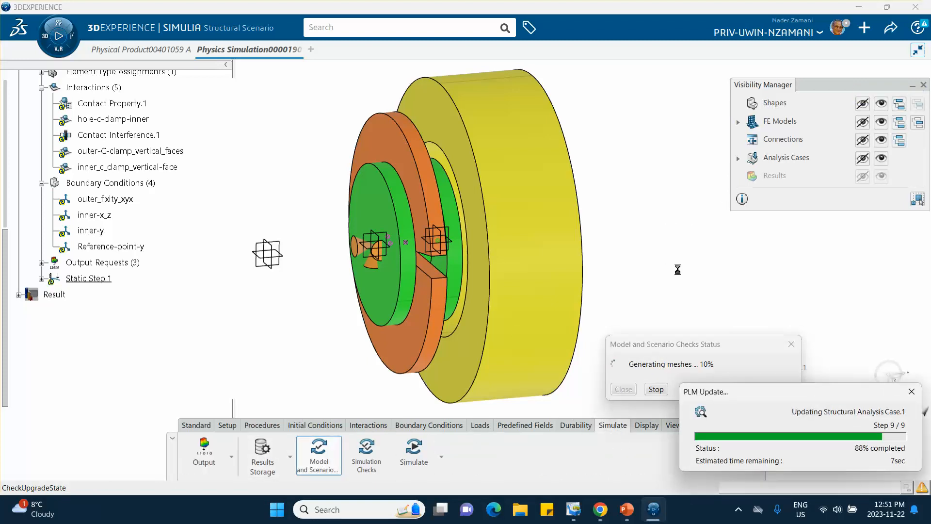
{"action": "left_click", "coordinate": [623, 390]}
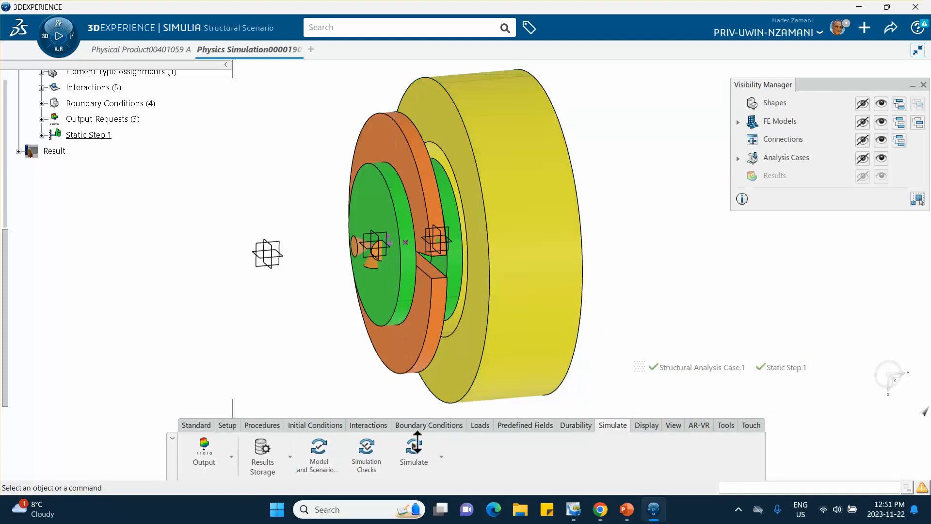
Run the simulation checks on Structural Analysis Case.1 as local interactive and close their status report.
{"action": "left_click", "coordinate": [369, 454]}
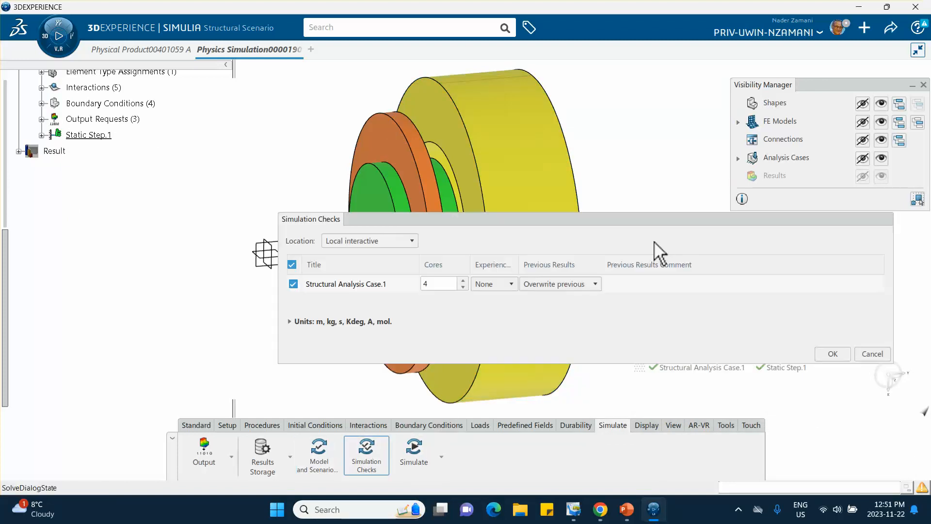
{"action": "left_click", "coordinate": [832, 356]}
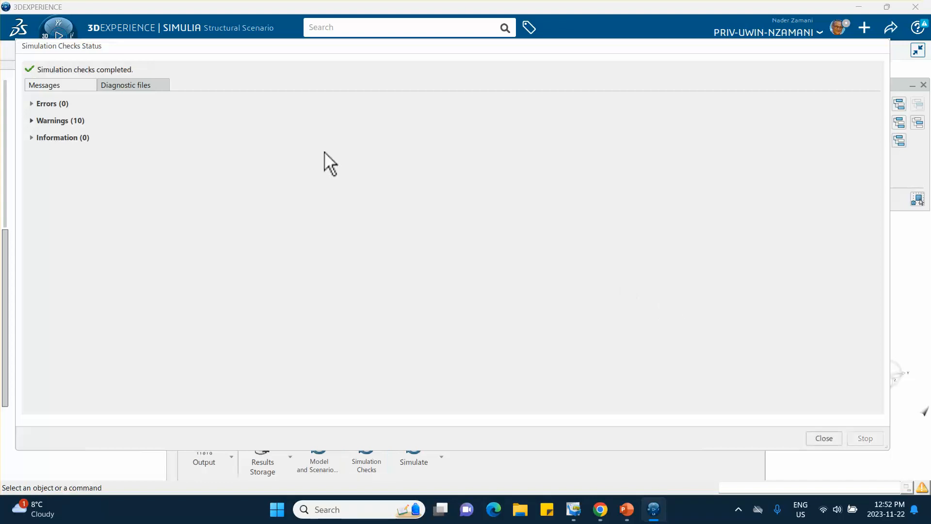
{"action": "left_click", "coordinate": [824, 437]}
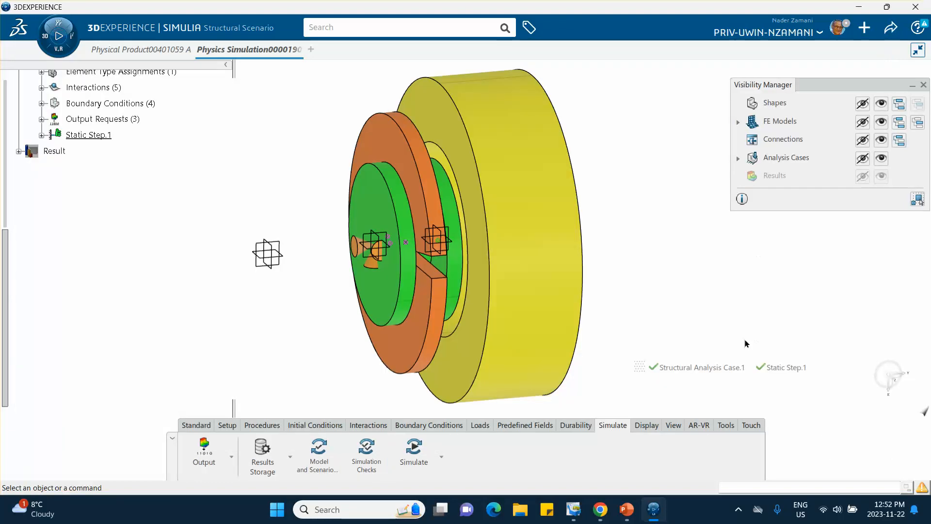
Run the simulation of Structural Analysis Case.1 as local interactive, follow its iterations, and close the status report.
{"action": "left_click", "coordinate": [415, 456]}
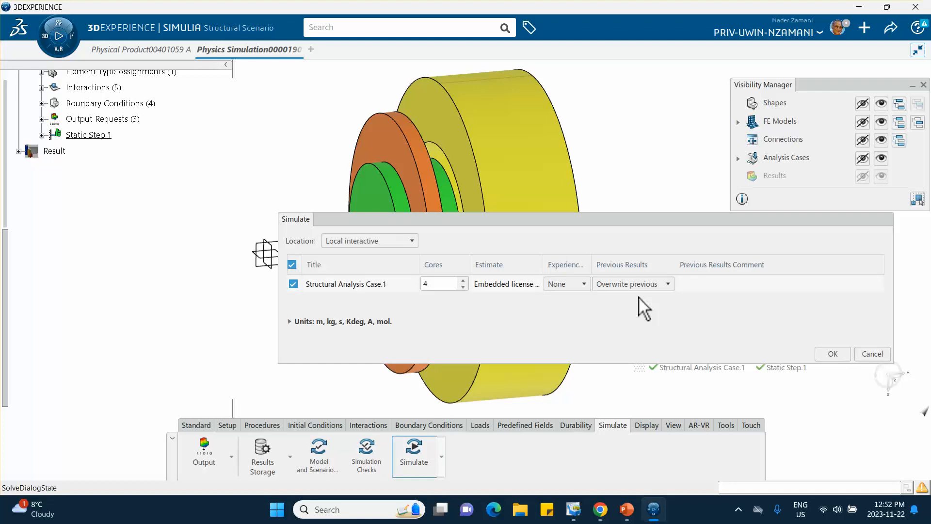
{"action": "left_click", "coordinate": [831, 354]}
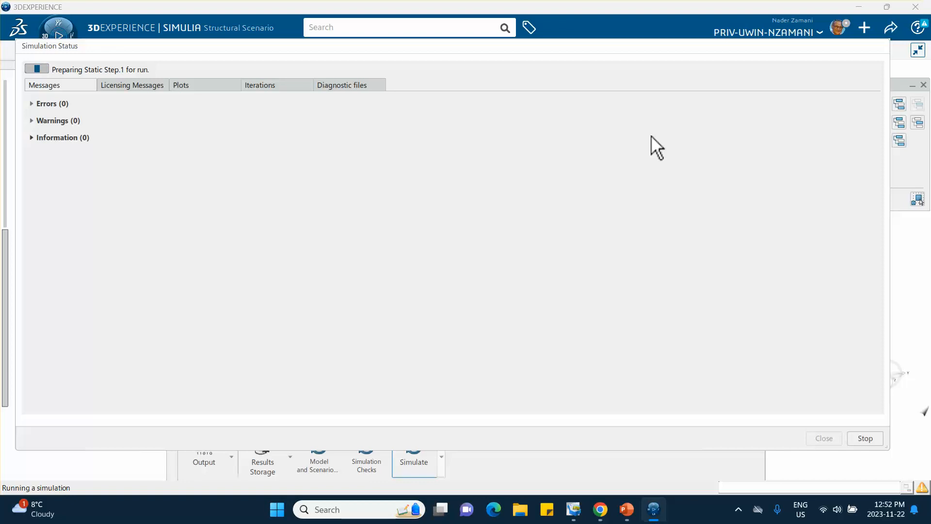
{"action": "left_click", "coordinate": [264, 86]}
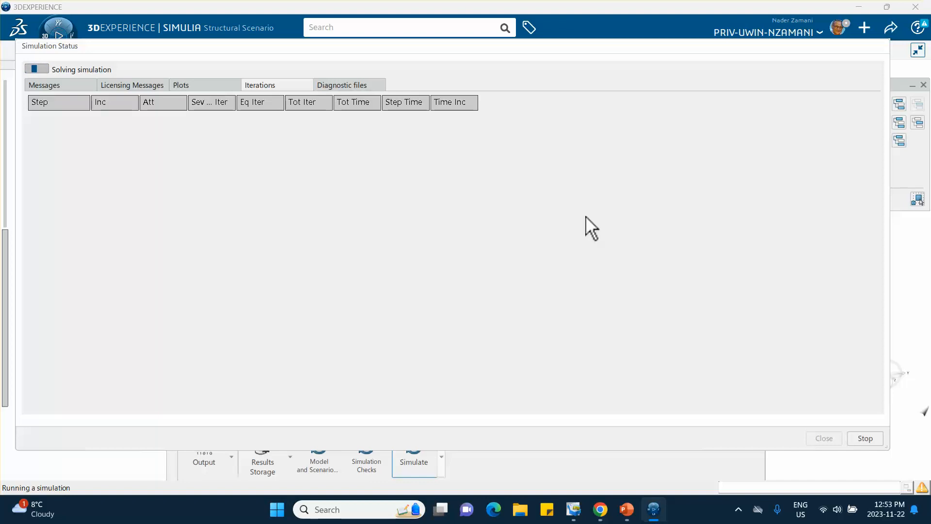
{"action": "left_click", "coordinate": [740, 512]}
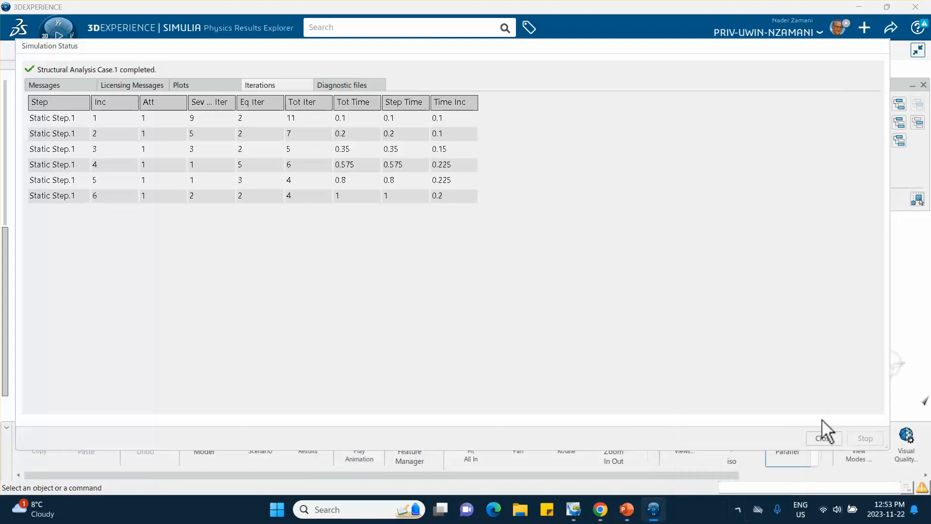
{"action": "left_click", "coordinate": [824, 438]}
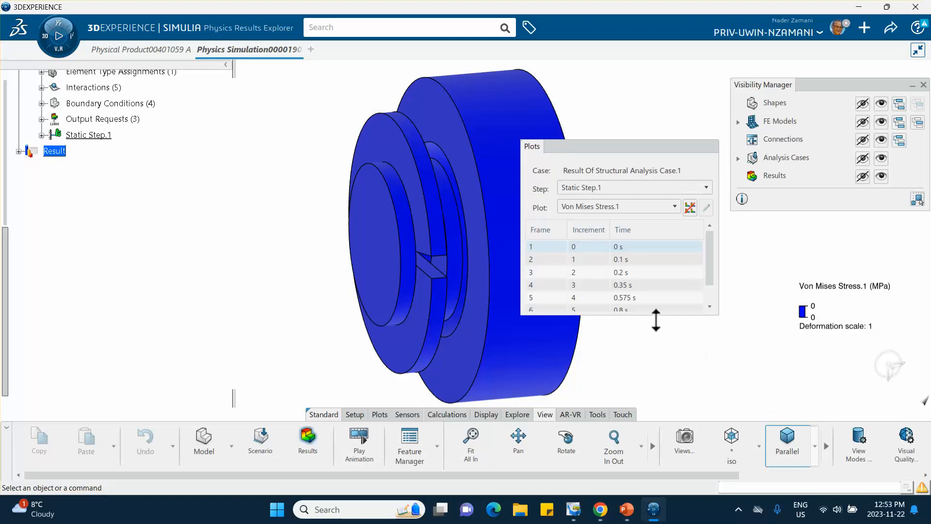
Display the Von Mises stress plot of Static Step.1 at the final frame, 1 s.
{"action": "middle_click_drag", "start_coordinate": [417, 212], "coordinate": [371, 214]}
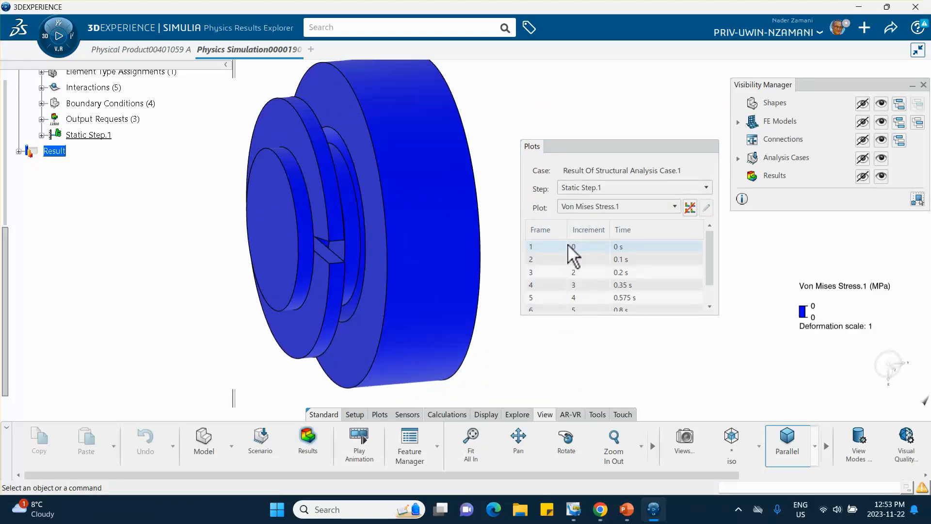
{"action": "middle_click_drag", "start_coordinate": [491, 261], "coordinate": [438, 252]}
{"action": "scroll", "coordinate": [623, 250], "scroll_direction": "down", "scroll_amount": 1}
{"action": "left_click", "coordinate": [580, 306]}
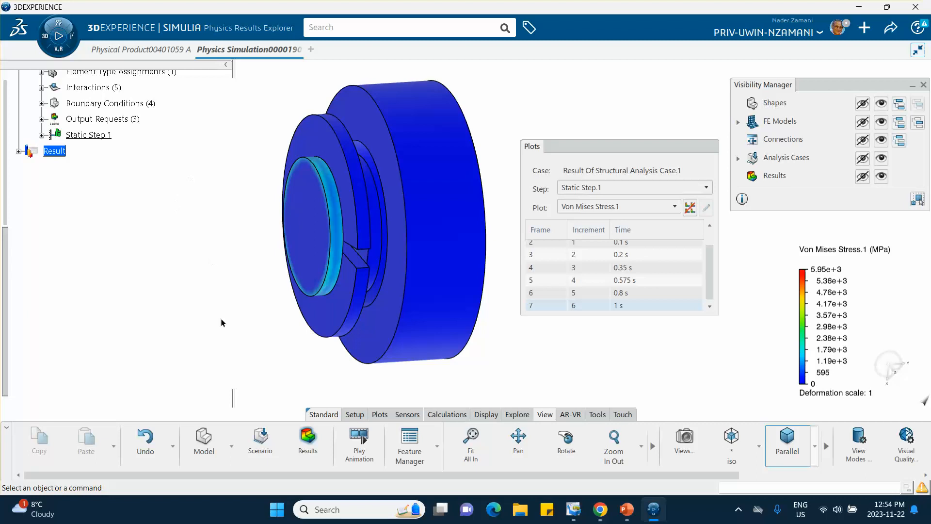
Return to the structural scenario and add a second static step with a reduced initial time increment.
{"action": "left_click", "coordinate": [260, 442]}
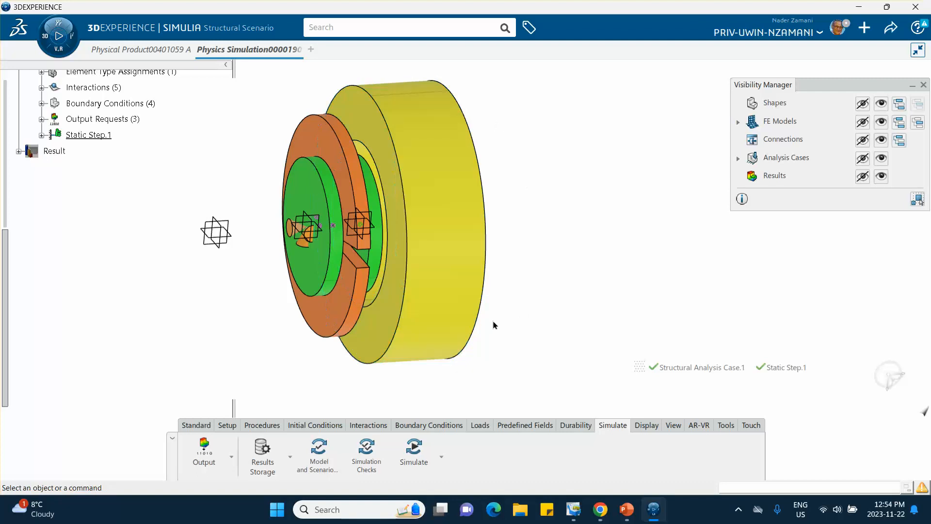
{"action": "left_click", "coordinate": [265, 426]}
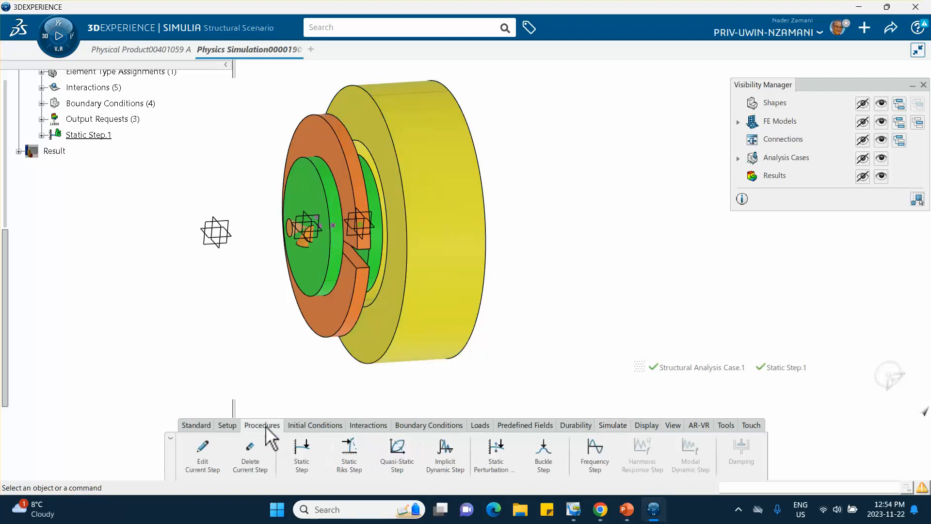
{"action": "left_click", "coordinate": [302, 456]}
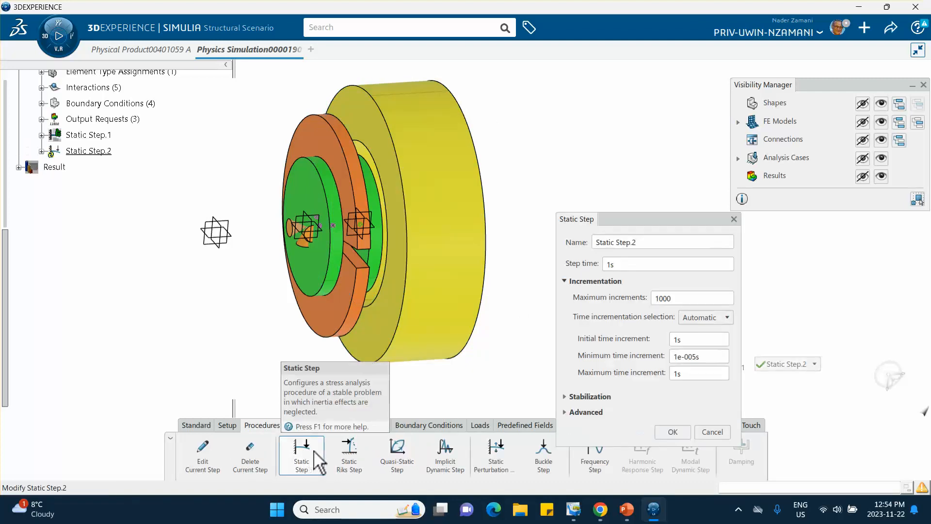
{"action": "double_click", "coordinate": [687, 340]}
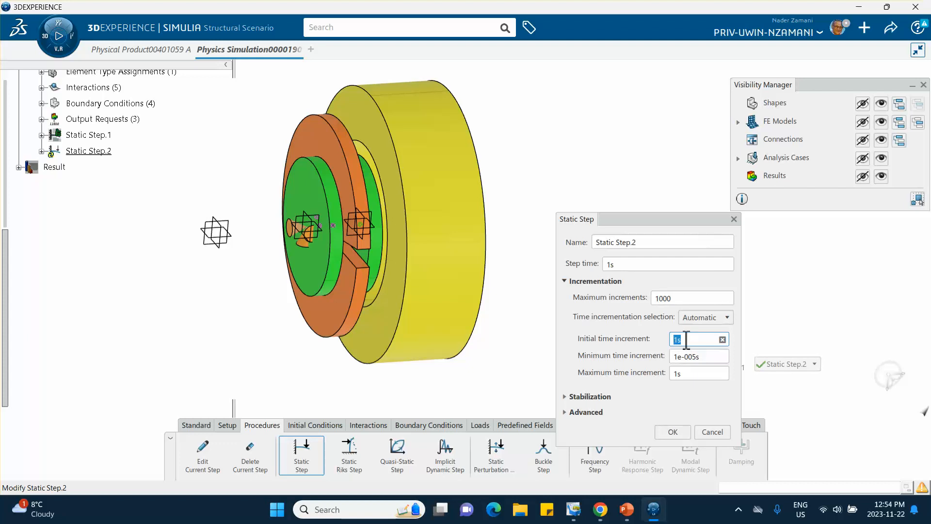
{"action": "type", "text": "."}
{"action": "left_click", "coordinate": [669, 430]}
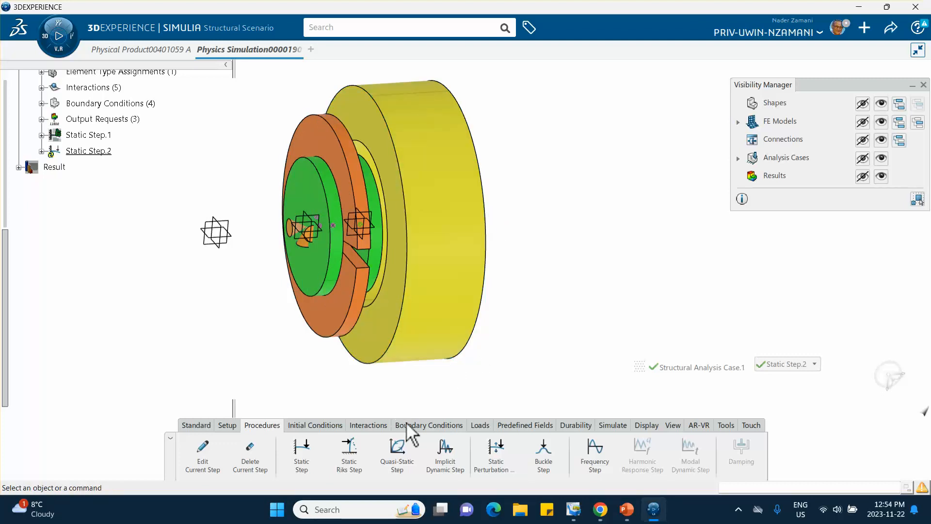
Apply a 20 mm Translation Y to the inner tube's outer end face in Static Step.2.
{"action": "left_click", "coordinate": [425, 427]}
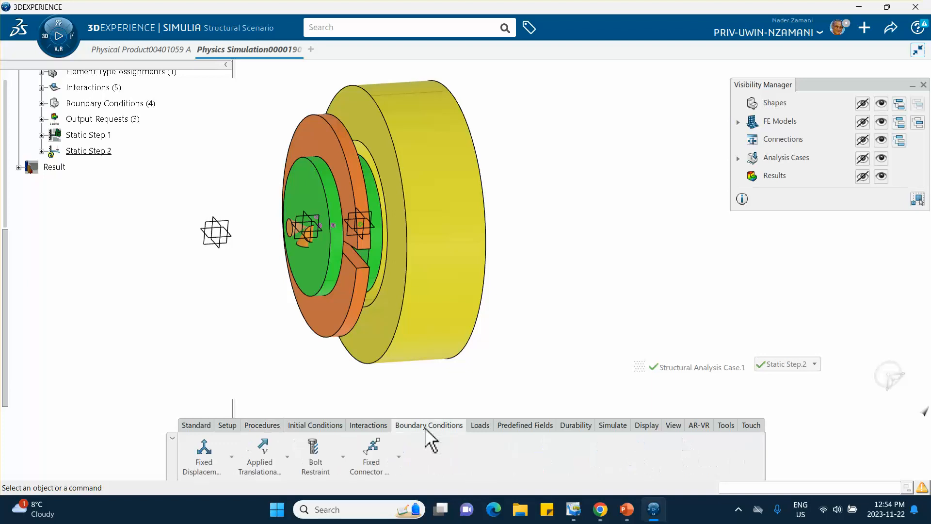
{"action": "left_click", "coordinate": [231, 456]}
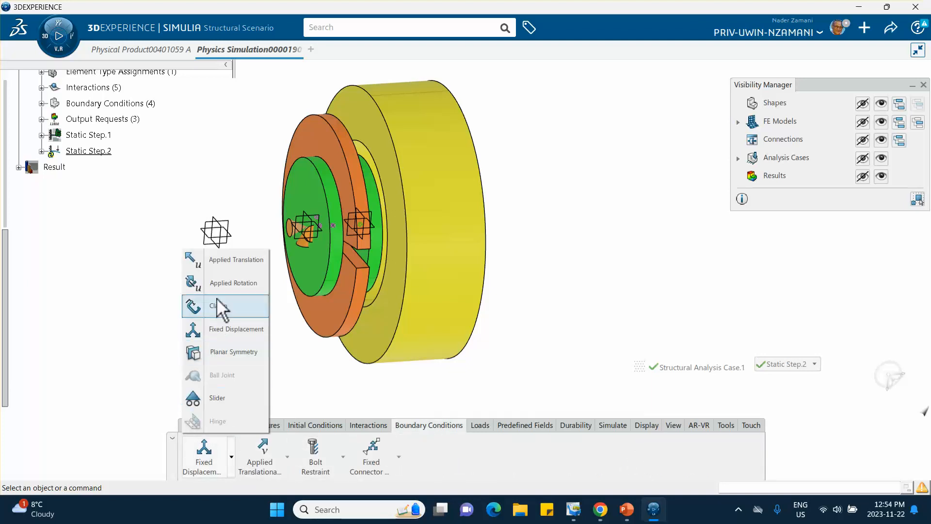
{"action": "left_click", "coordinate": [227, 272]}
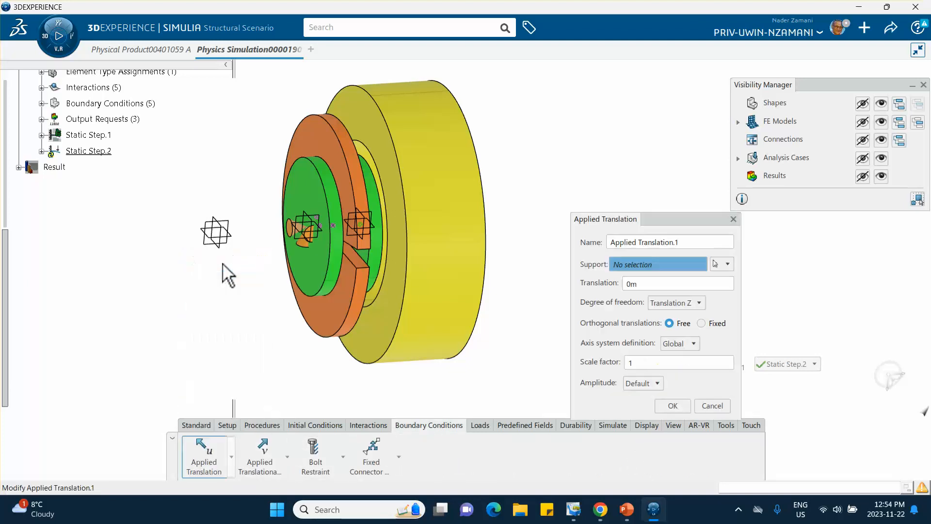
{"action": "left_click", "coordinate": [315, 196]}
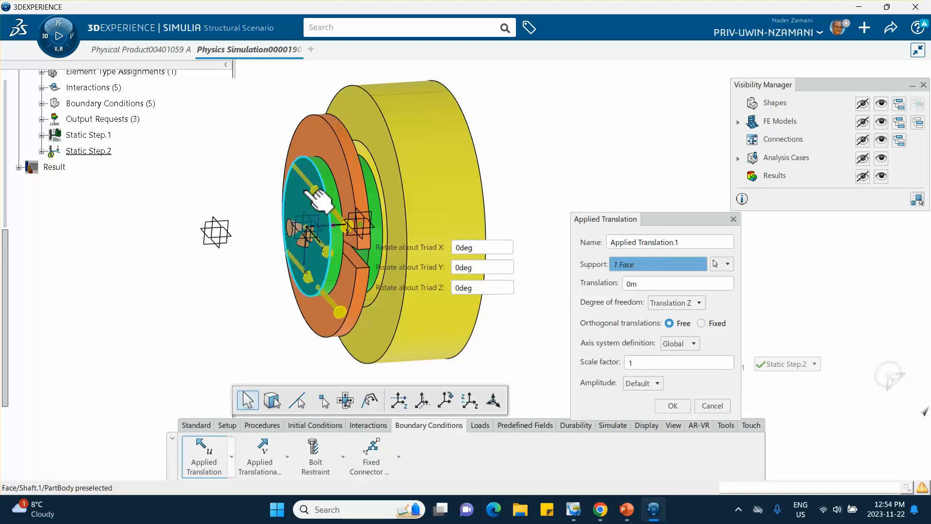
{"action": "left_click", "coordinate": [674, 303]}
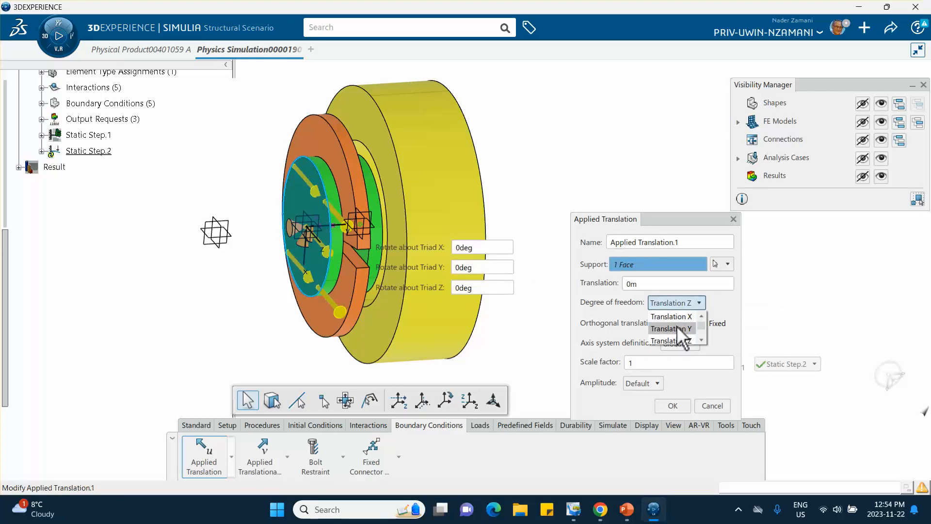
{"action": "left_click", "coordinate": [672, 328]}
{"action": "left_click", "coordinate": [640, 284]}
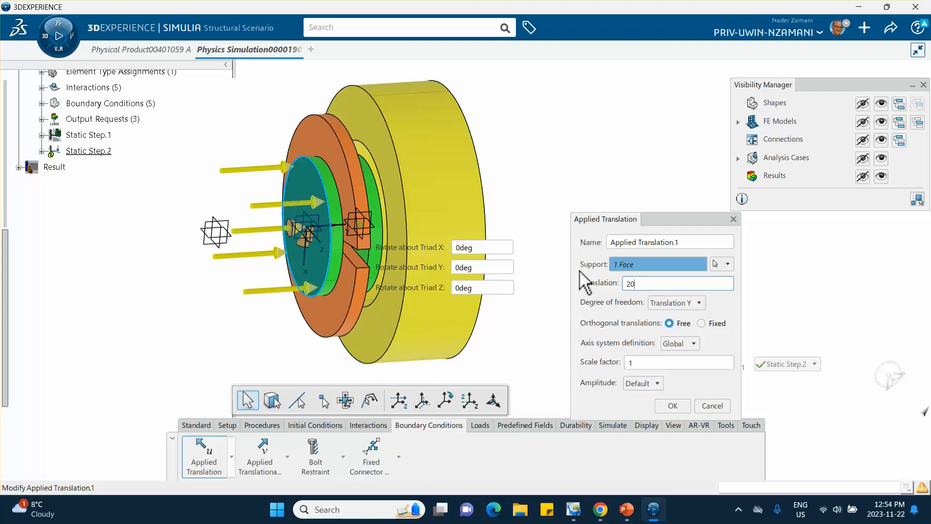
{"action": "left_click", "coordinate": [674, 406]}
Open the Feature Manager to list the scenario features by step, and close the Visibility Manager.
{"action": "middle_click_drag", "start_coordinate": [604, 285], "coordinate": [530, 259]}
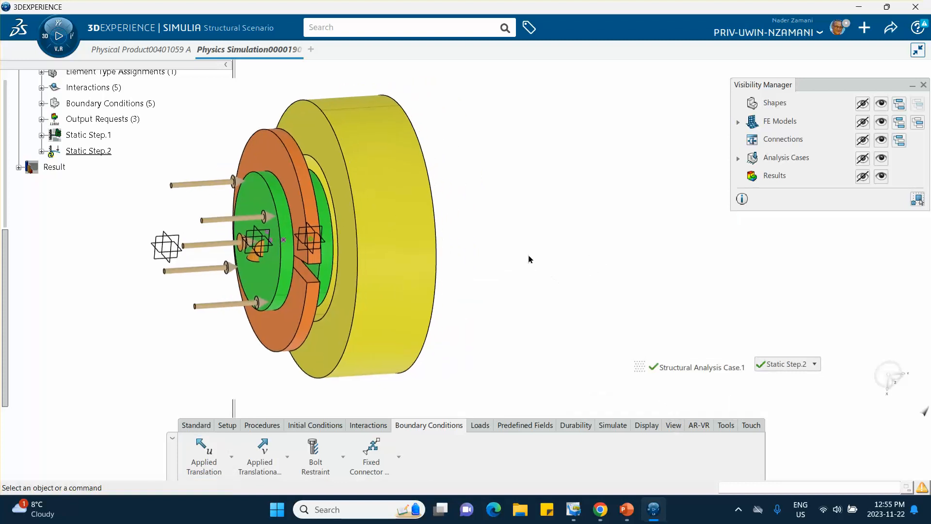
{"action": "right_click", "coordinate": [531, 171]}
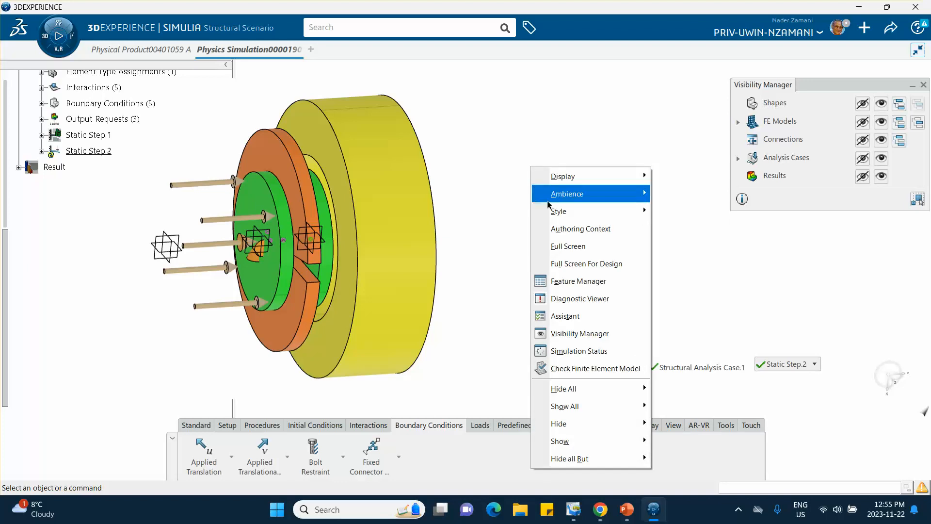
{"action": "left_click", "coordinate": [574, 286]}
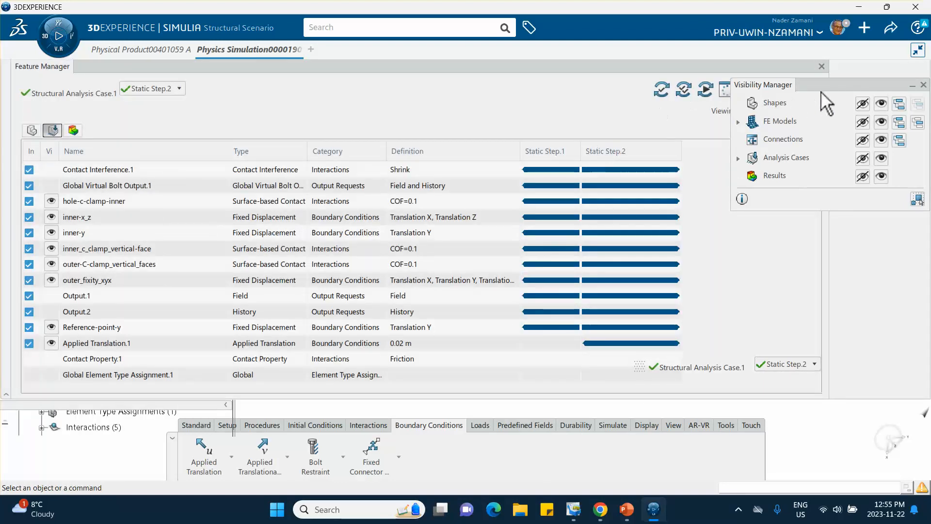
{"action": "left_click", "coordinate": [924, 85]}
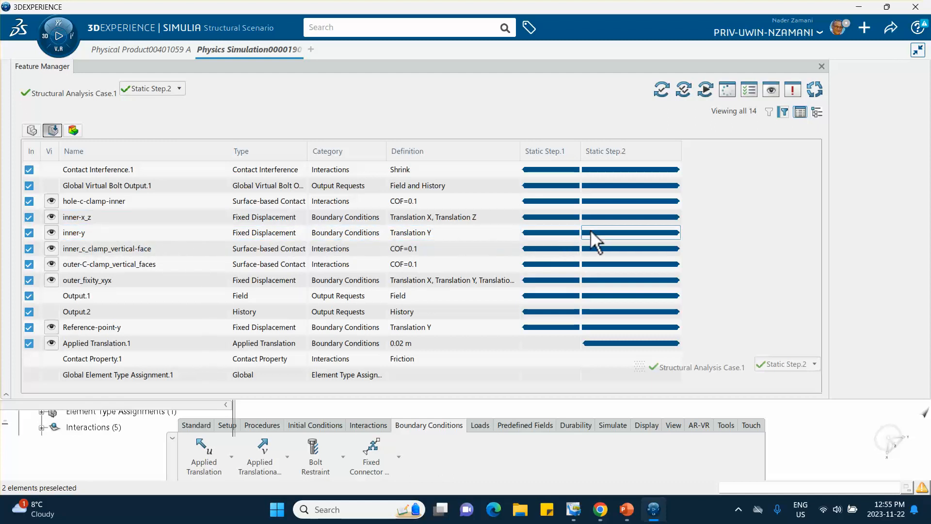
Remove the inner-y and Reference-point-y boundary conditions from Static Step.2.
{"action": "right_click", "coordinate": [551, 235]}
{"action": "left_click", "coordinate": [781, 229]}
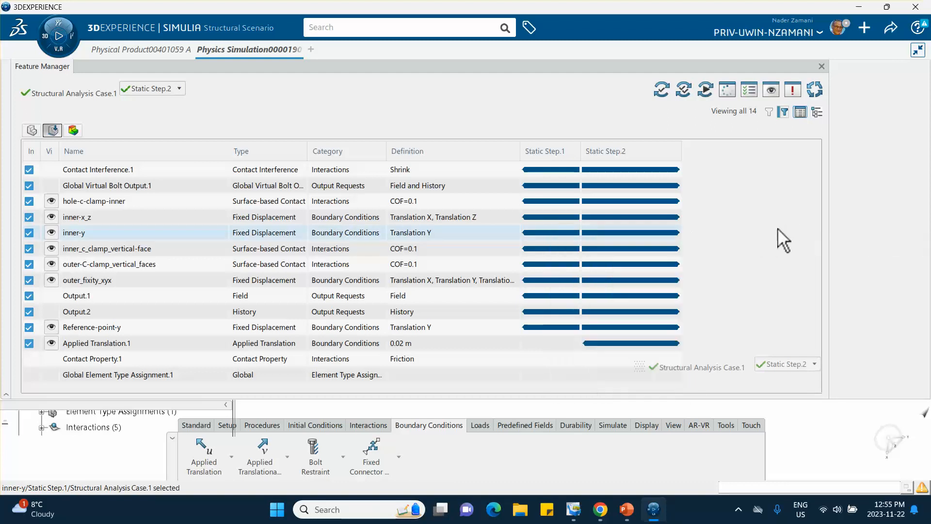
{"action": "right_click", "coordinate": [635, 233]}
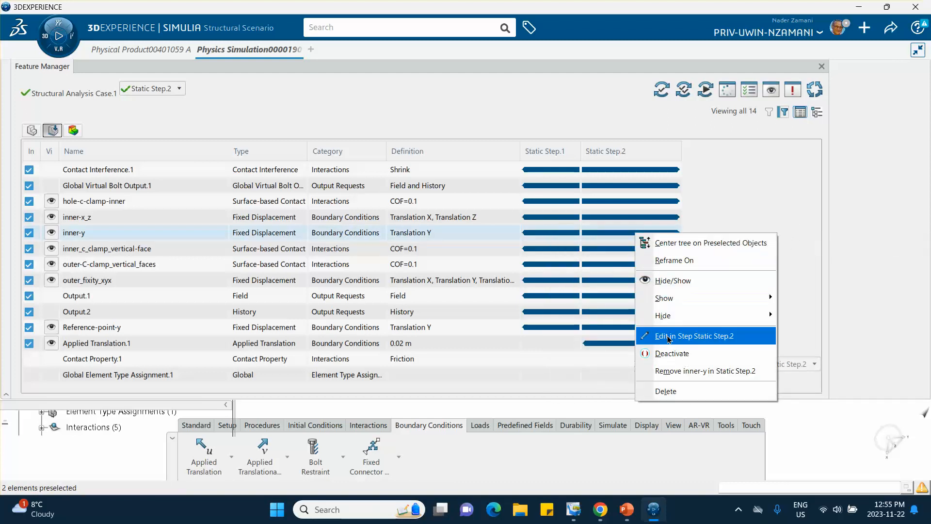
{"action": "left_click", "coordinate": [681, 372]}
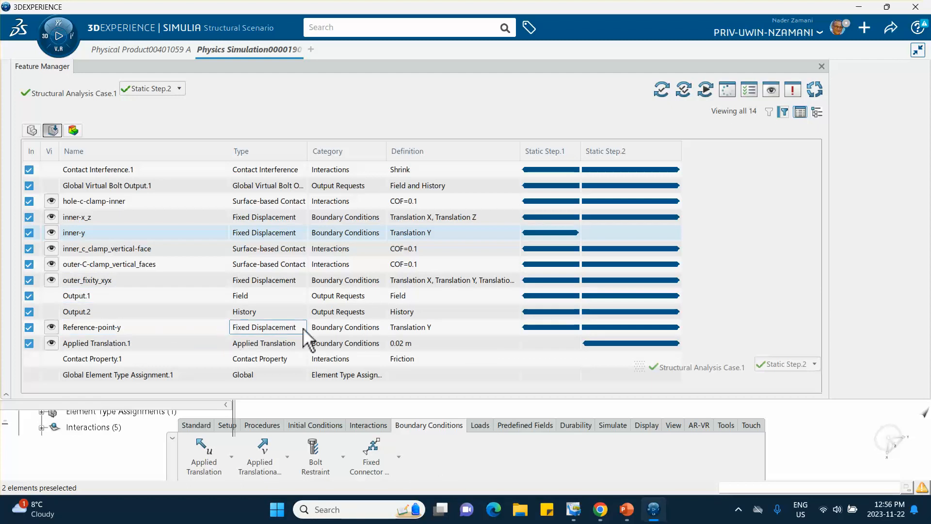
{"action": "right_click", "coordinate": [604, 330]}
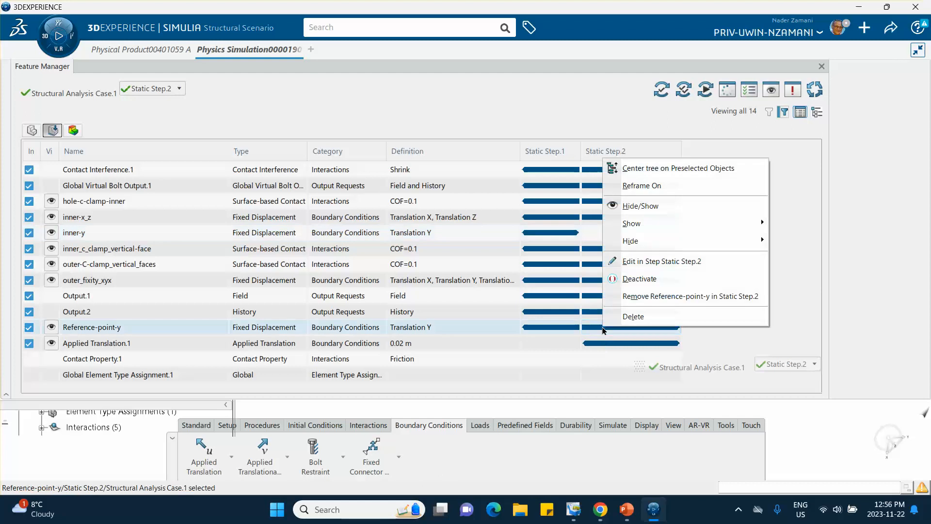
{"action": "left_click", "coordinate": [644, 296]}
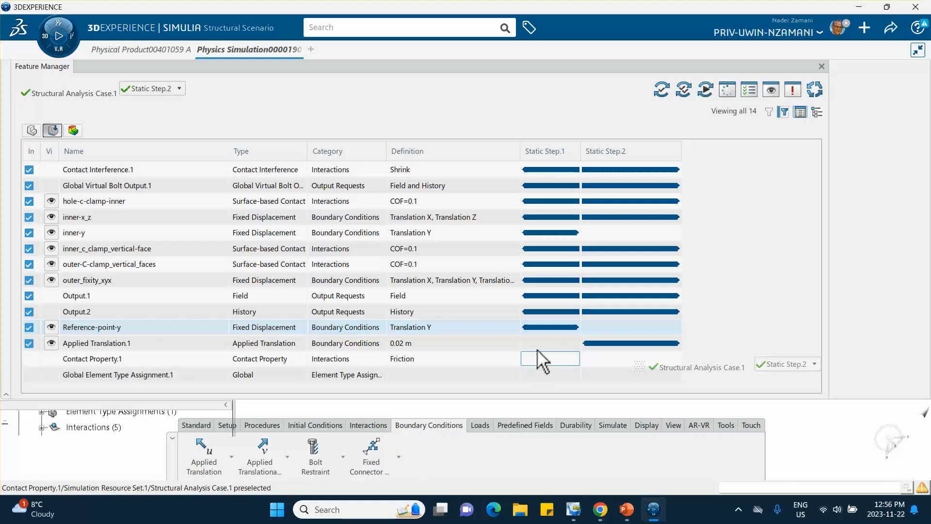
Run the model and scenario checks, and the full simulation checks locally for Structural Analysis Case.1 with 4 cores.
{"action": "left_click", "coordinate": [661, 93]}
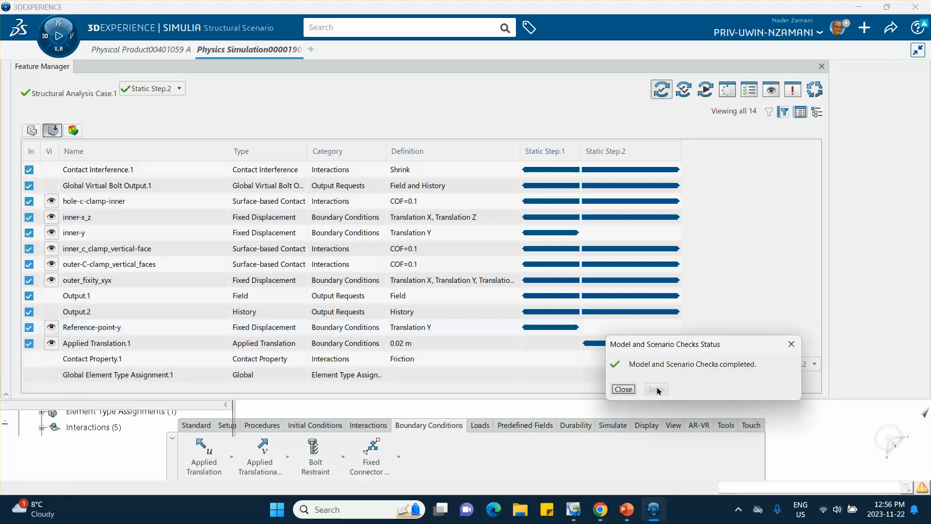
{"action": "left_click", "coordinate": [624, 389]}
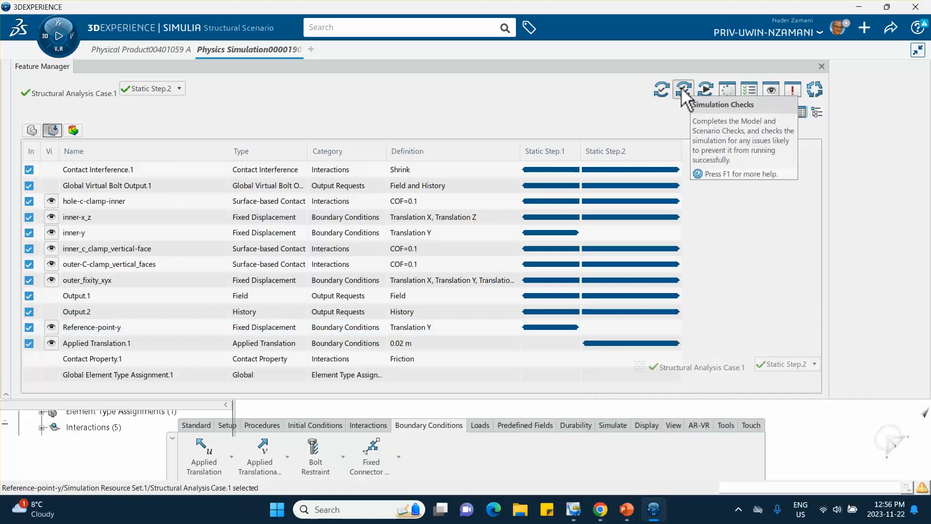
{"action": "left_click", "coordinate": [684, 89]}
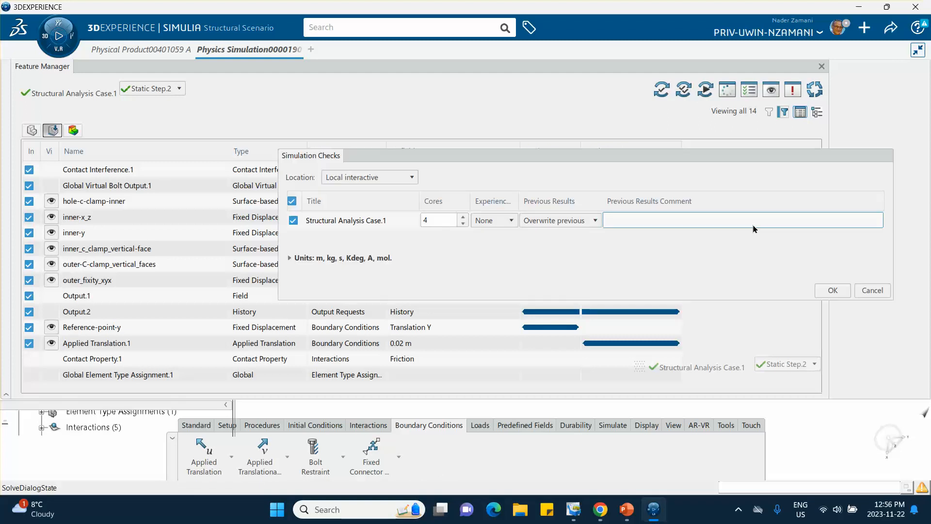
{"action": "left_click", "coordinate": [833, 291]}
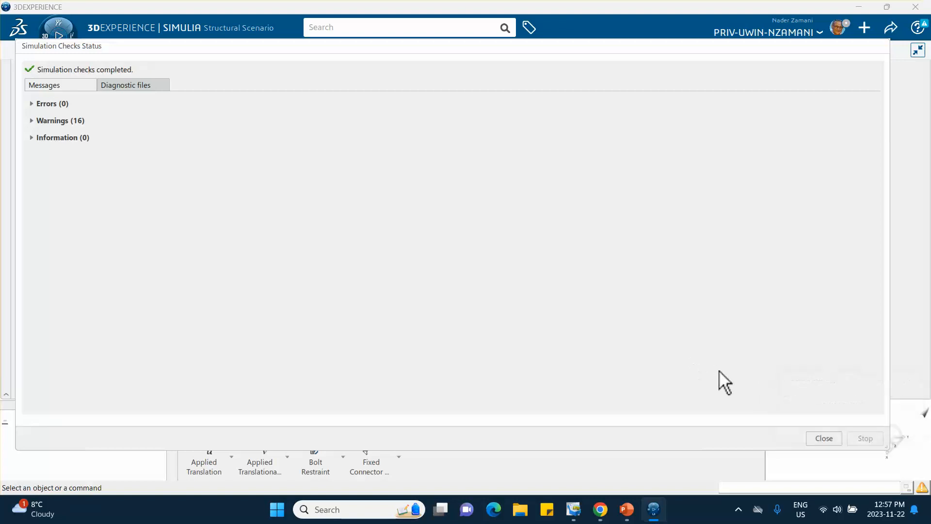
{"action": "left_click", "coordinate": [823, 438]}
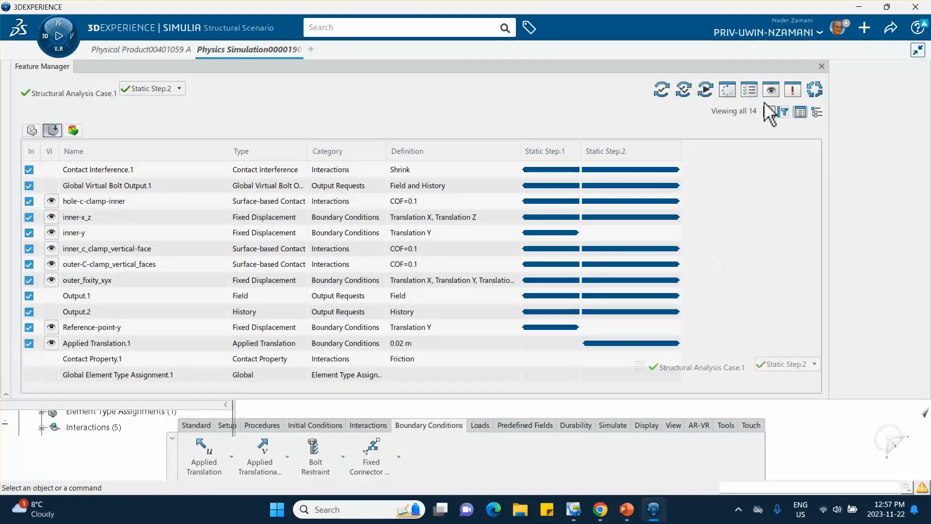
Simulate Structural Analysis Case.1 locally on 4 cores and follow the solver iterations of both static steps until completion.
{"action": "left_click", "coordinate": [706, 89]}
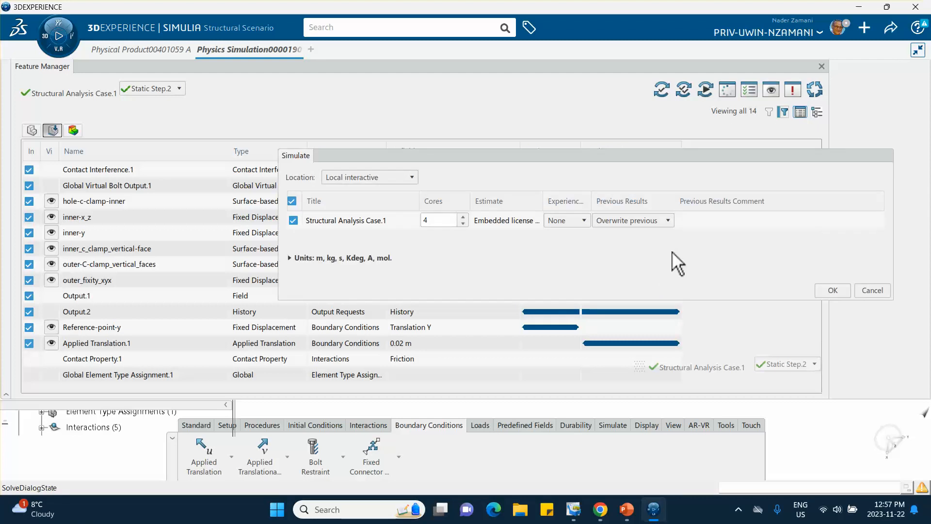
{"action": "left_click", "coordinate": [831, 290]}
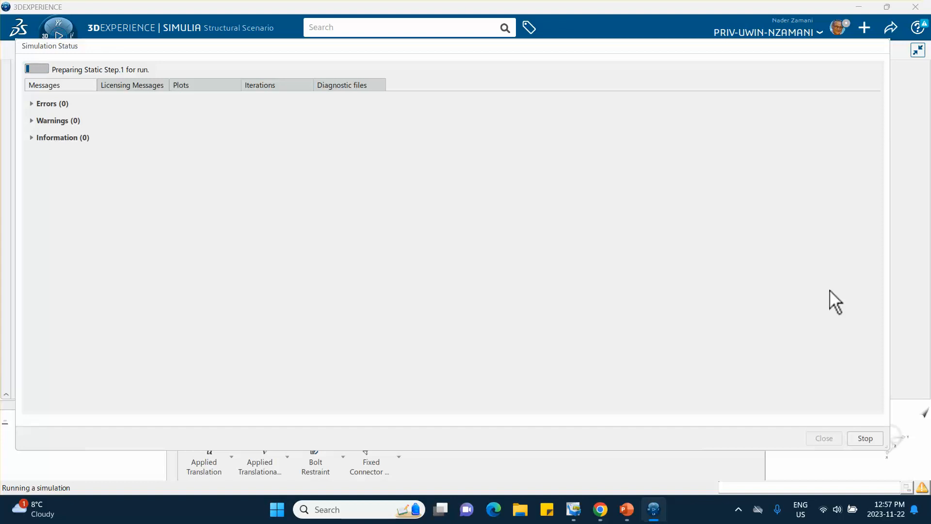
{"action": "left_click", "coordinate": [260, 85]}
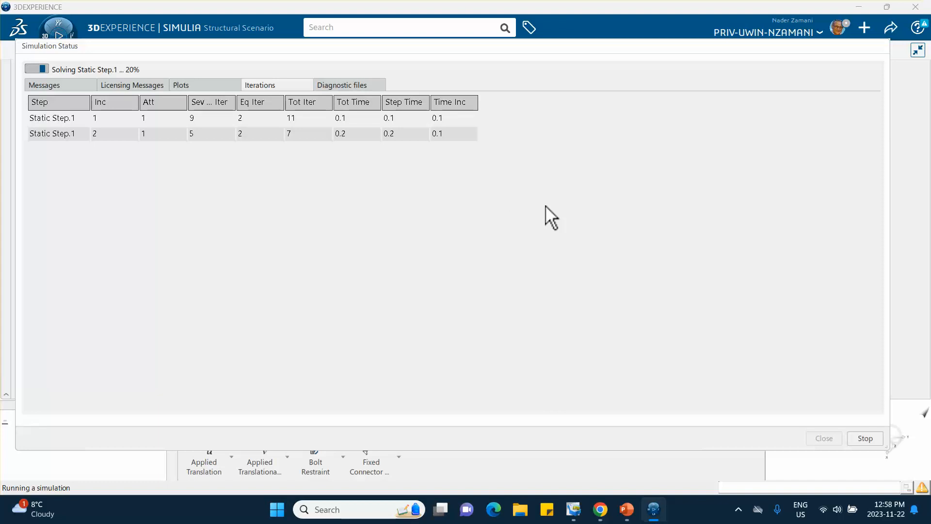
{"action": "left_click", "coordinate": [368, 119]}
{"action": "left_click", "coordinate": [369, 134]}
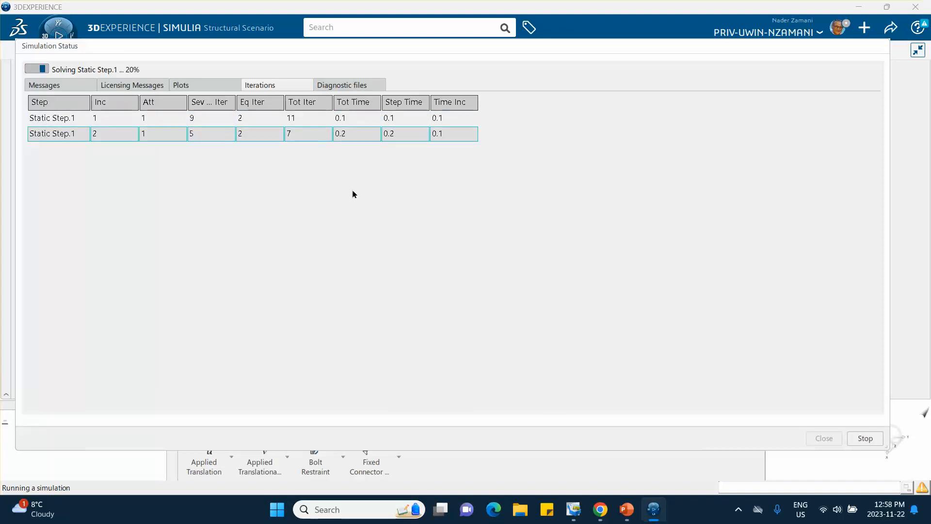
{"action": "left_click", "coordinate": [357, 149]}
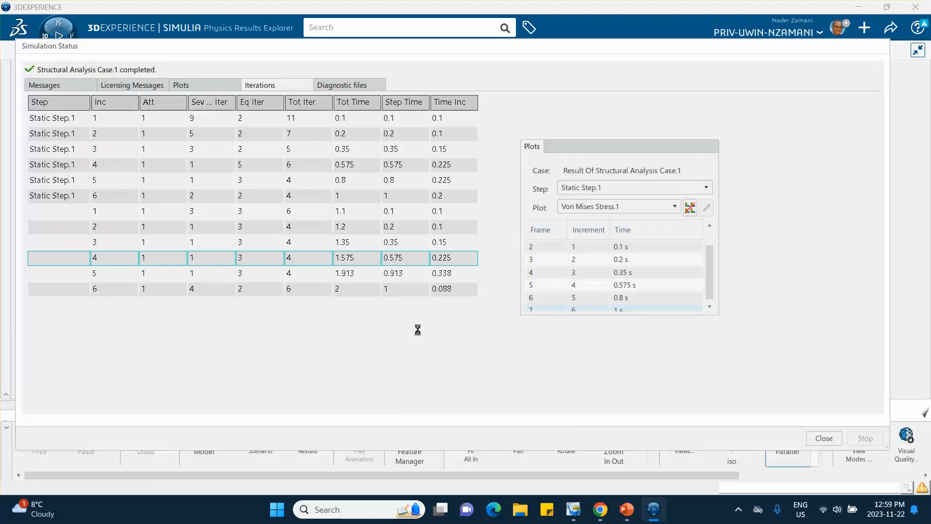
{"action": "left_click", "coordinate": [824, 438]}
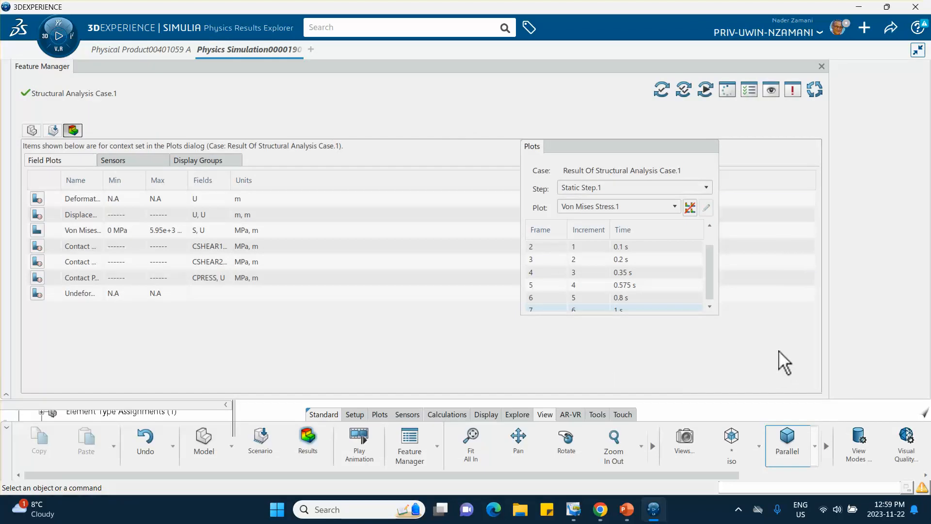
Close the Feature Manager and examine the von Mises stress plot of Static Step.2 from several angles, with the plot settings collapsed.
{"action": "left_click", "coordinate": [823, 66]}
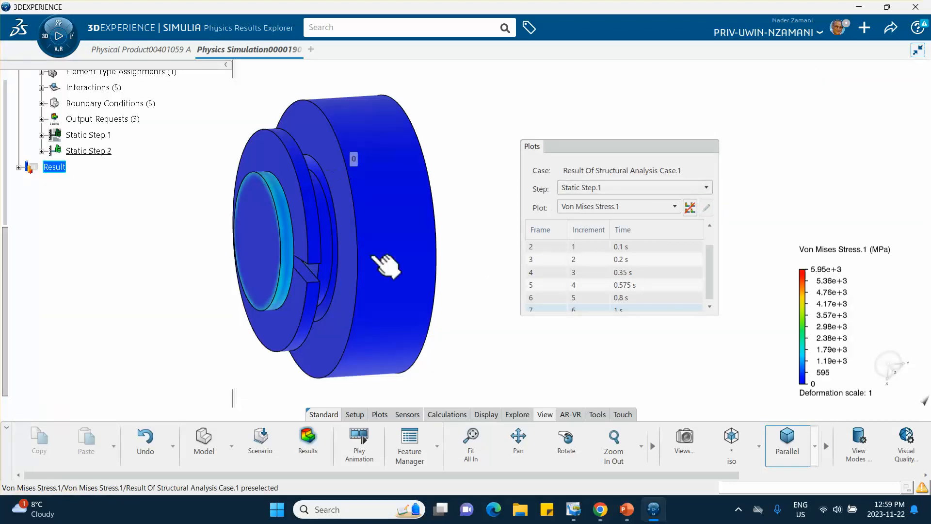
{"action": "scroll", "coordinate": [589, 299], "scroll_direction": "down", "scroll_amount": 1}
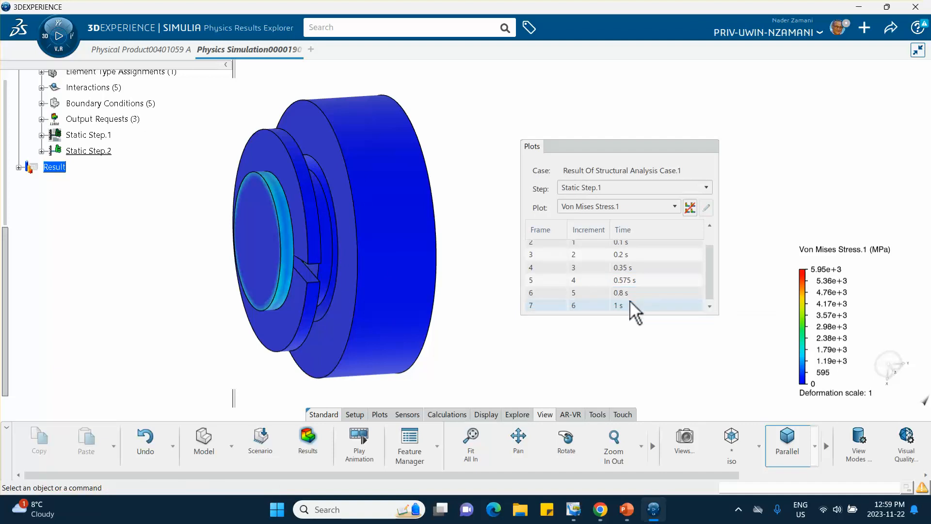
{"action": "left_click", "coordinate": [600, 187]}
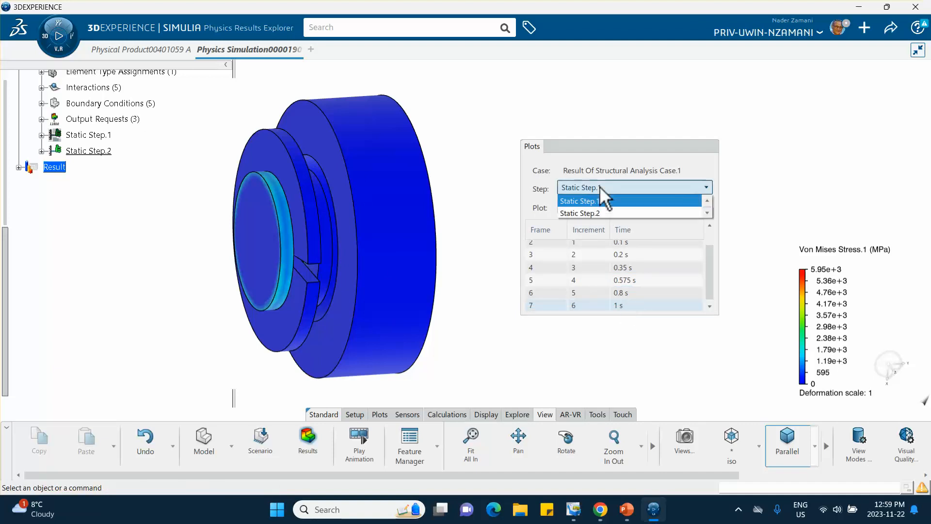
{"action": "left_click", "coordinate": [598, 214]}
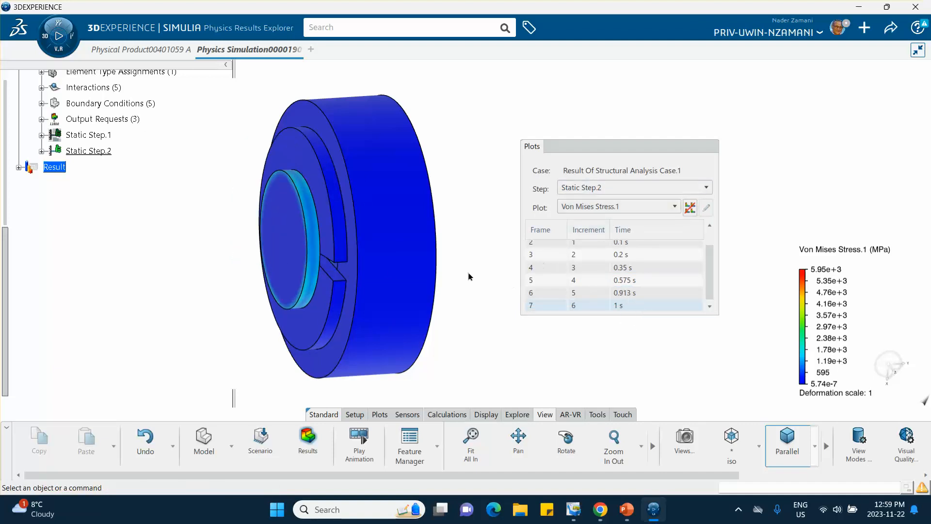
{"action": "middle_click_drag", "start_coordinate": [488, 279], "coordinate": [256, 205]}
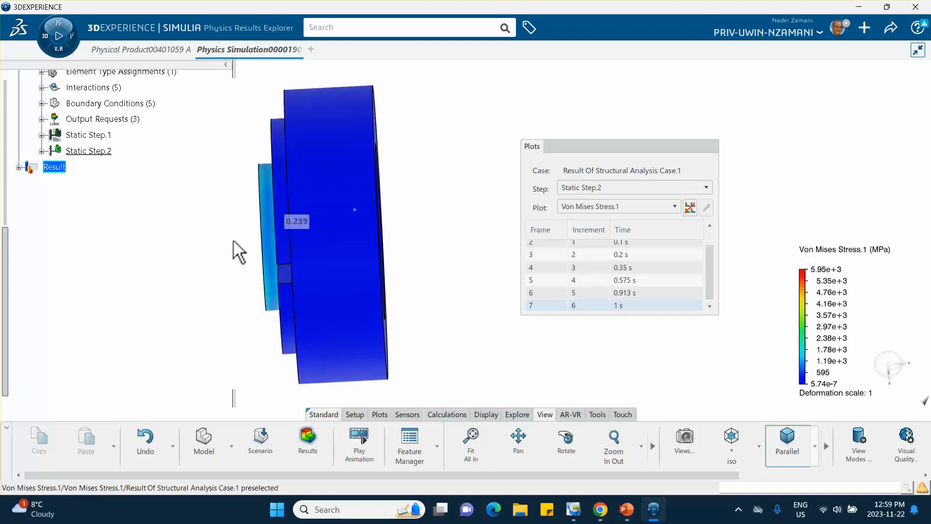
{"action": "middle_click_drag", "start_coordinate": [234, 250], "coordinate": [302, 268]}
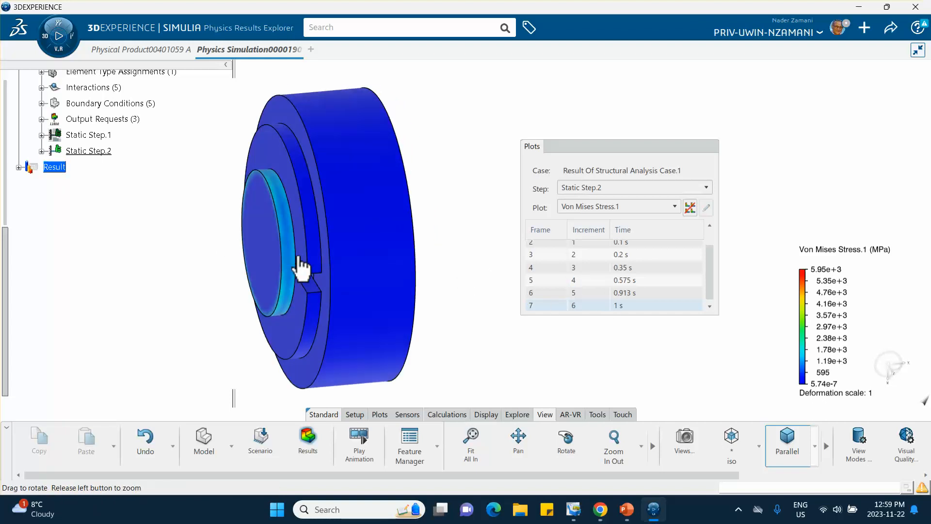
{"action": "left_click", "coordinate": [638, 153]}
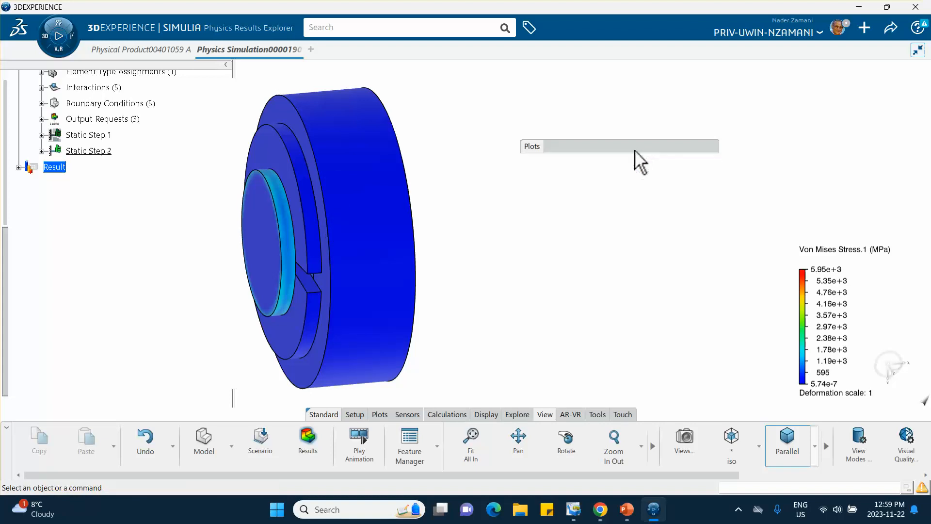
Save the simulation and return to the structural scenario.
{"action": "left_click", "coordinate": [891, 29]}
{"action": "left_click", "coordinate": [826, 51]}
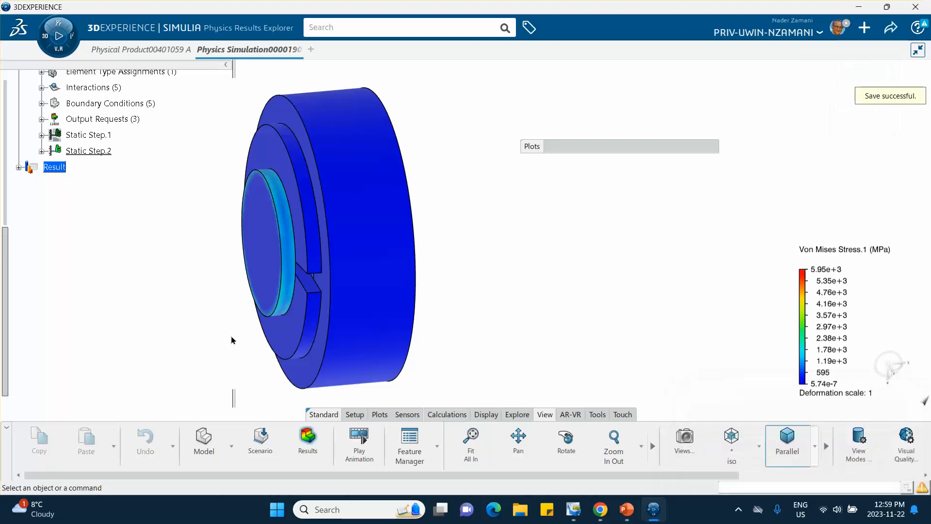
{"action": "left_click", "coordinate": [260, 445]}
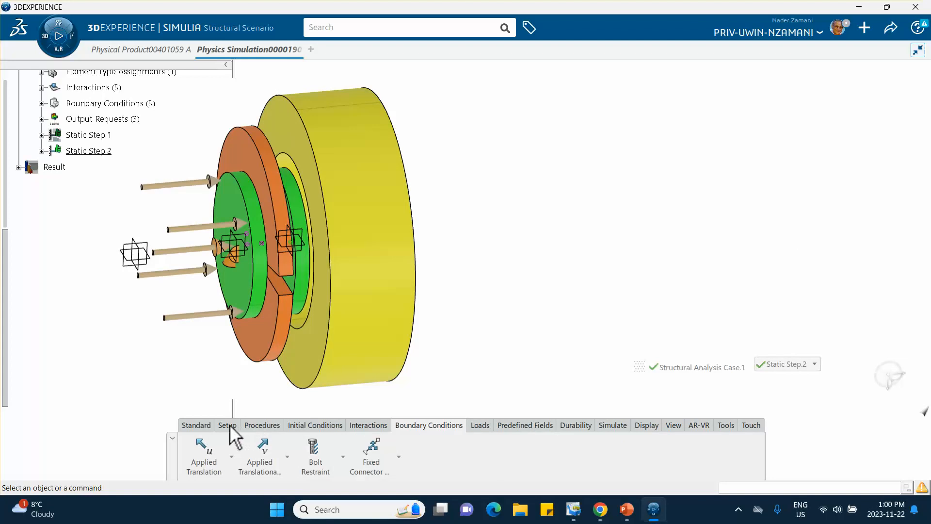
Add a third static step with an initial time increment of 0.1 s.
{"action": "left_click", "coordinate": [262, 425]}
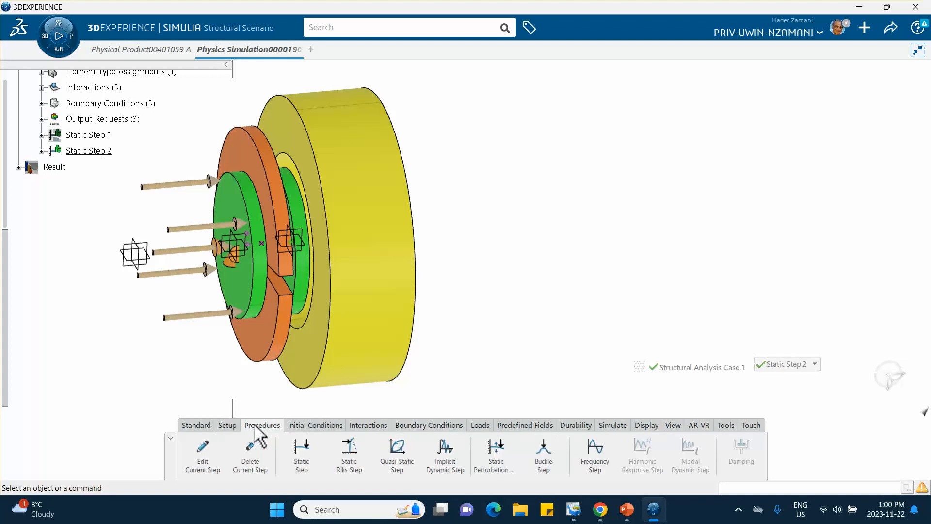
{"action": "left_click", "coordinate": [302, 456]}
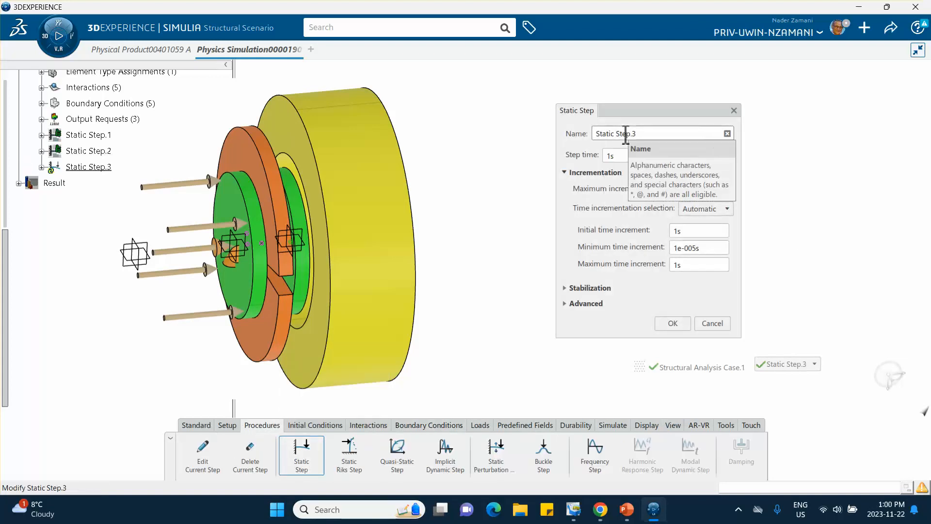
{"action": "double_click", "coordinate": [689, 234]}
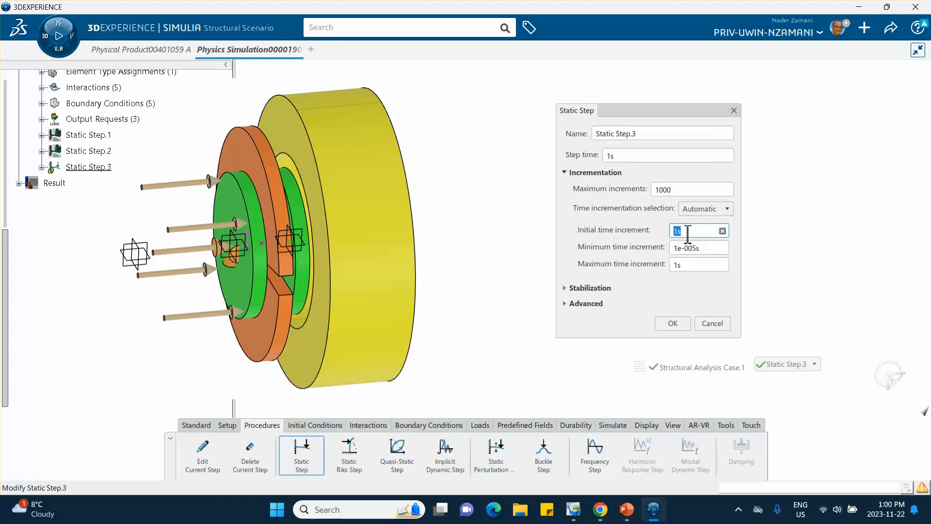
{"action": "type", "text": ".1"}
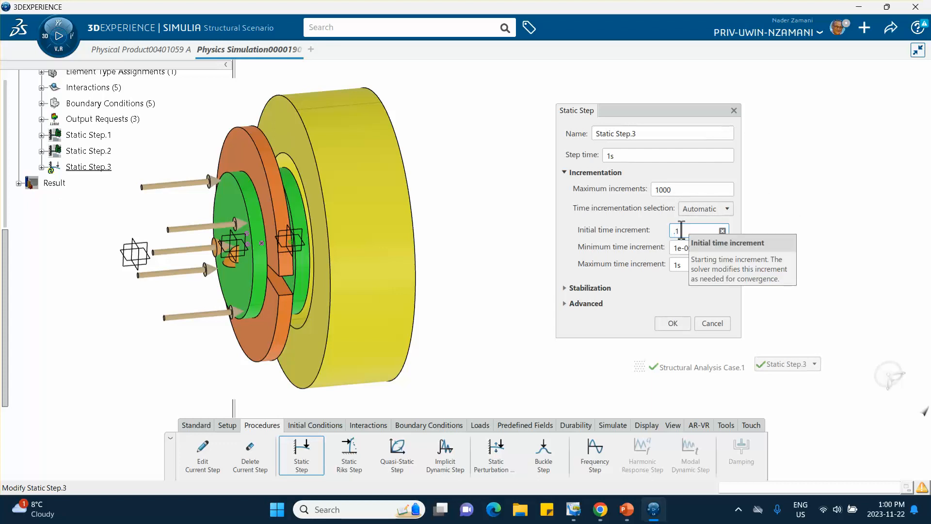
{"action": "left_click", "coordinate": [674, 323]}
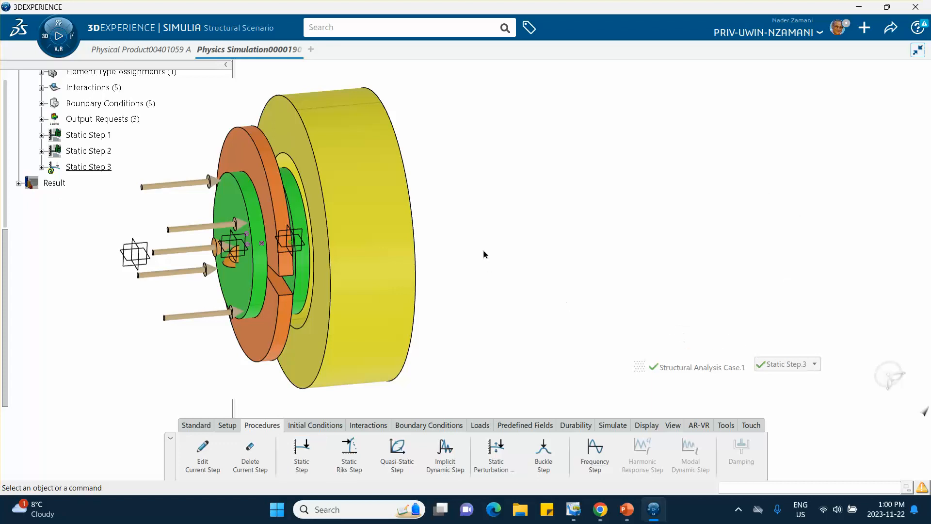
Apply a 100 MPa pressure to the inner tube's outer end face in Static Step.3.
{"action": "middle_click_drag", "start_coordinate": [487, 248], "coordinate": [558, 256]}
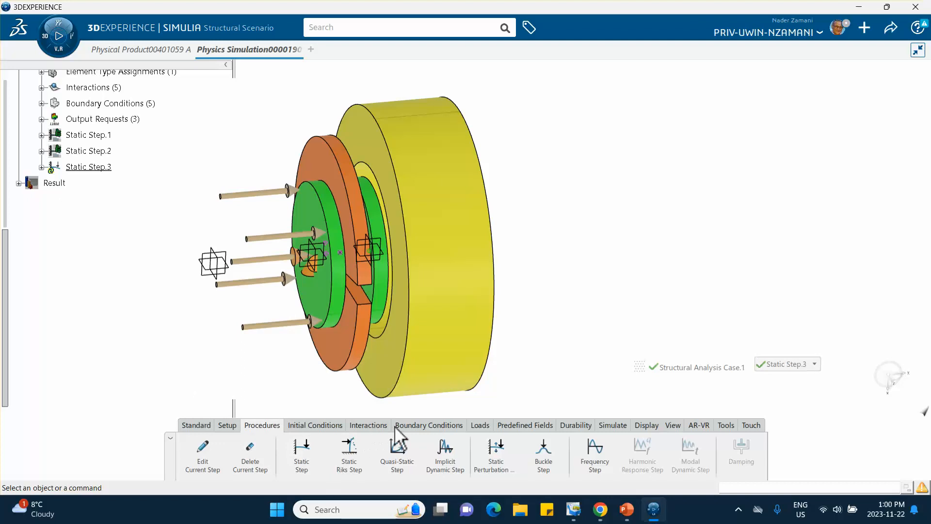
{"action": "left_click", "coordinate": [479, 426]}
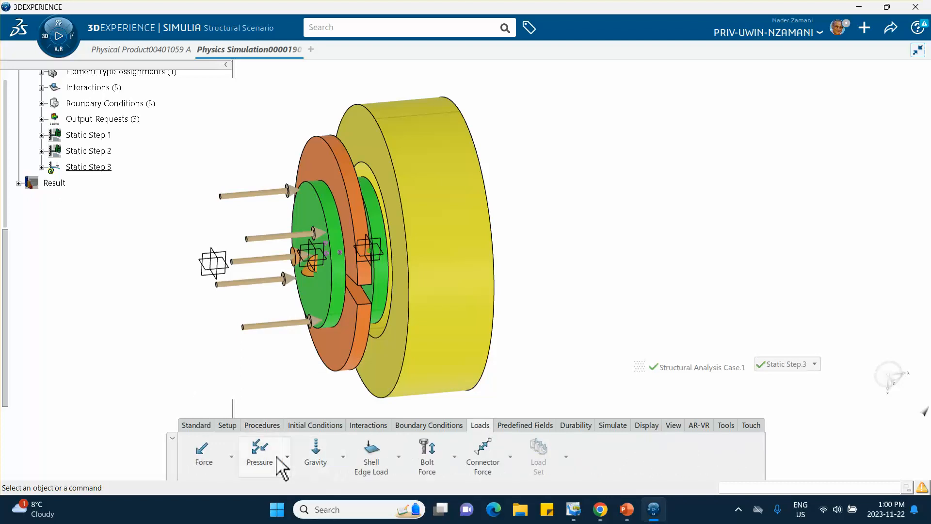
{"action": "left_click", "coordinate": [260, 451]}
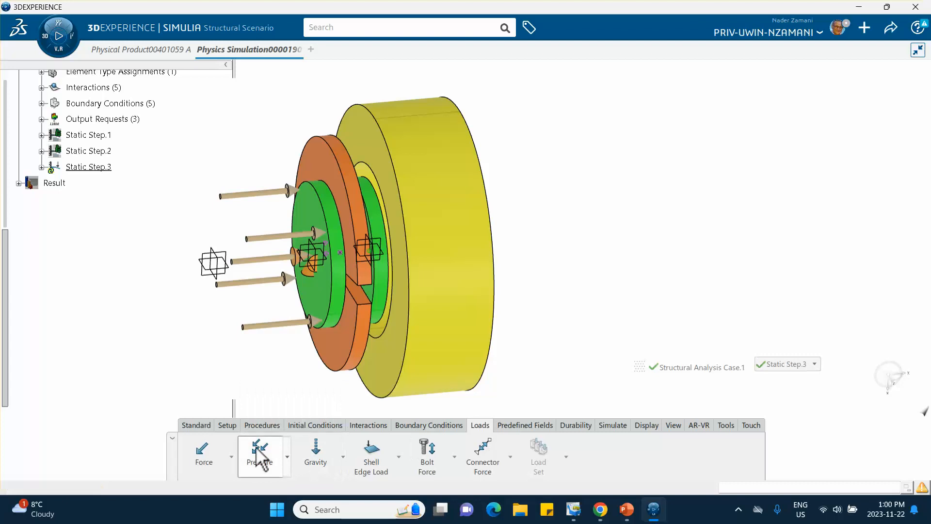
{"action": "left_click", "coordinate": [321, 311]}
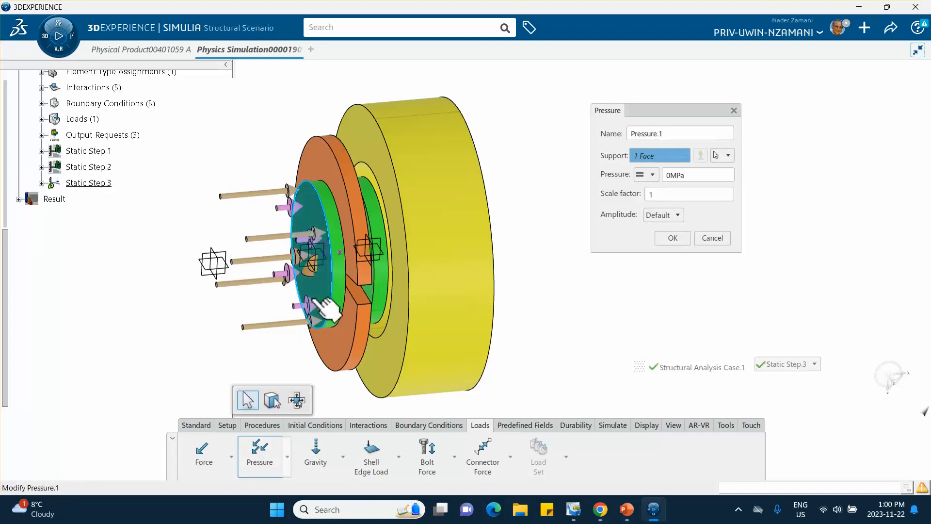
{"action": "left_click", "coordinate": [683, 175]}
{"action": "type", "text": "100"}
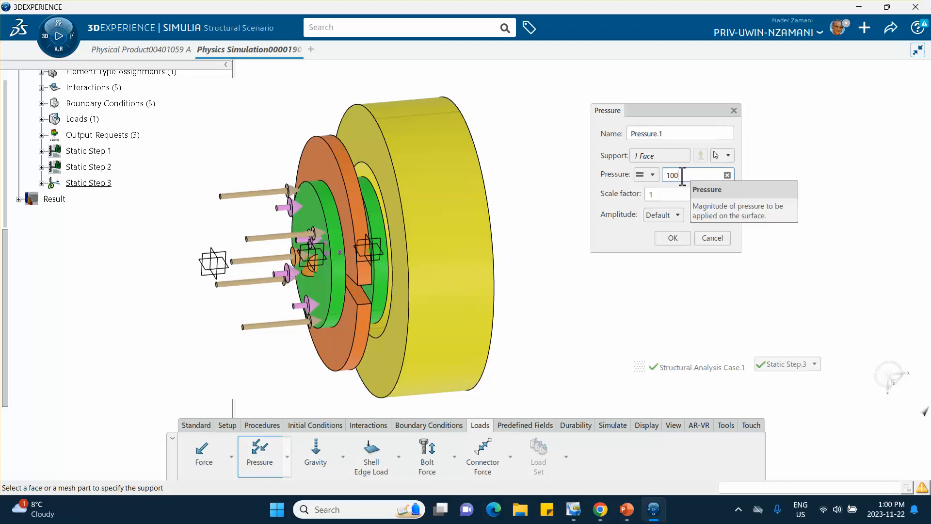
{"action": "left_click", "coordinate": [684, 194]}
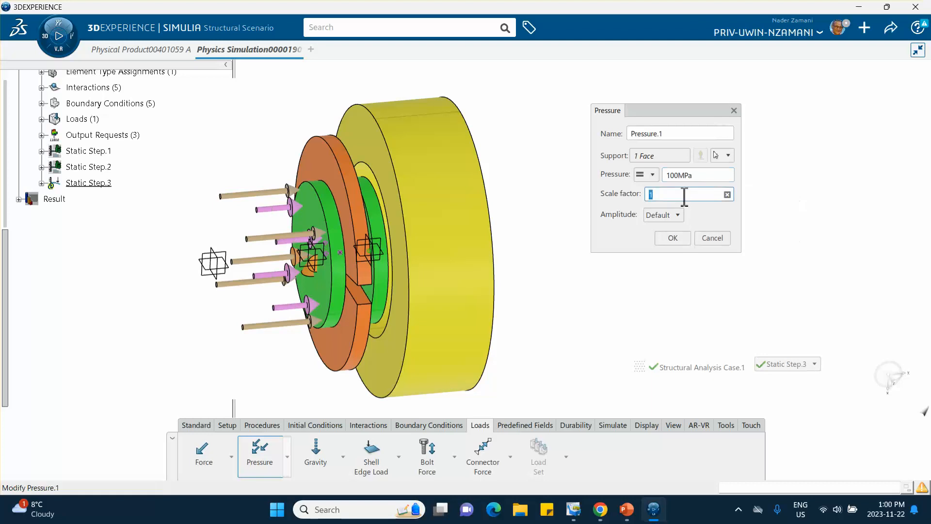
{"action": "left_click", "coordinate": [673, 237]}
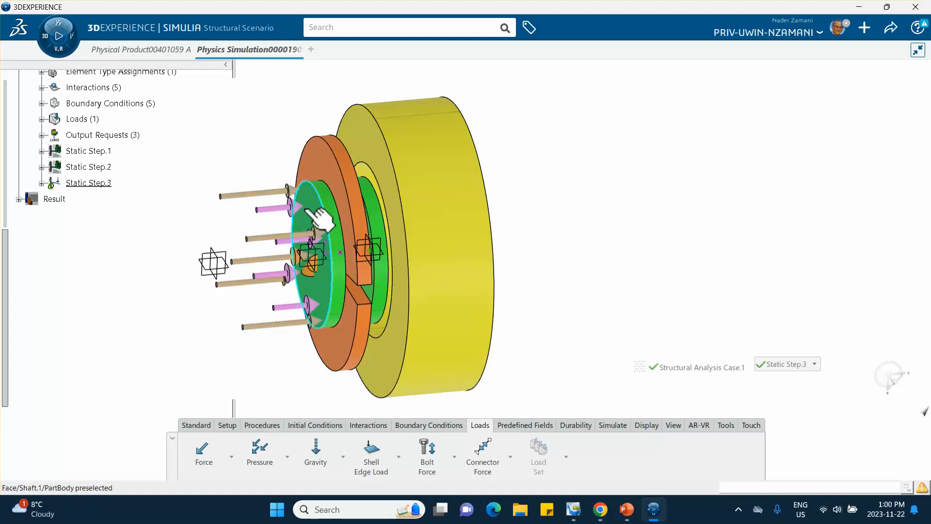
Open the Feature Manager and remove the inner-x_z boundary condition from Static Step.3.
{"action": "right_click", "coordinate": [572, 174]}
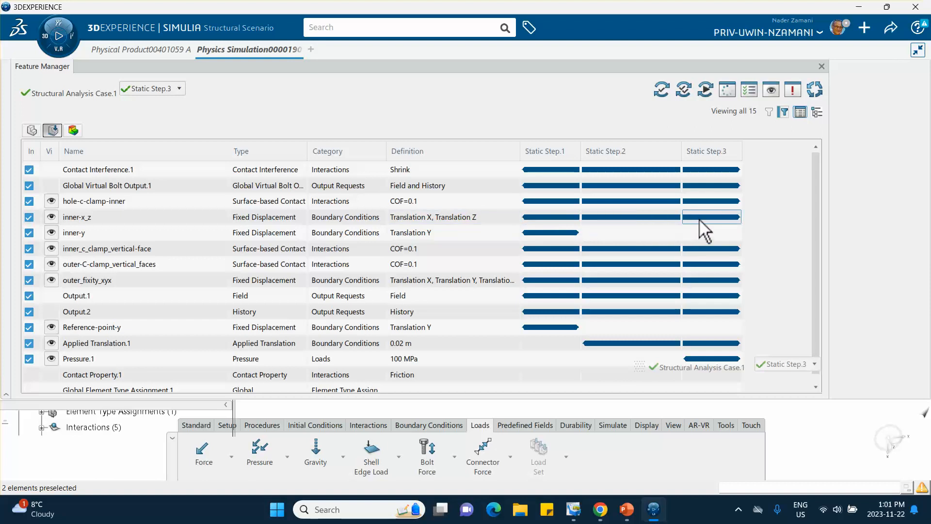
{"action": "mouse_move", "coordinate": [705, 228]}
{"action": "right_click", "coordinate": [702, 218]}
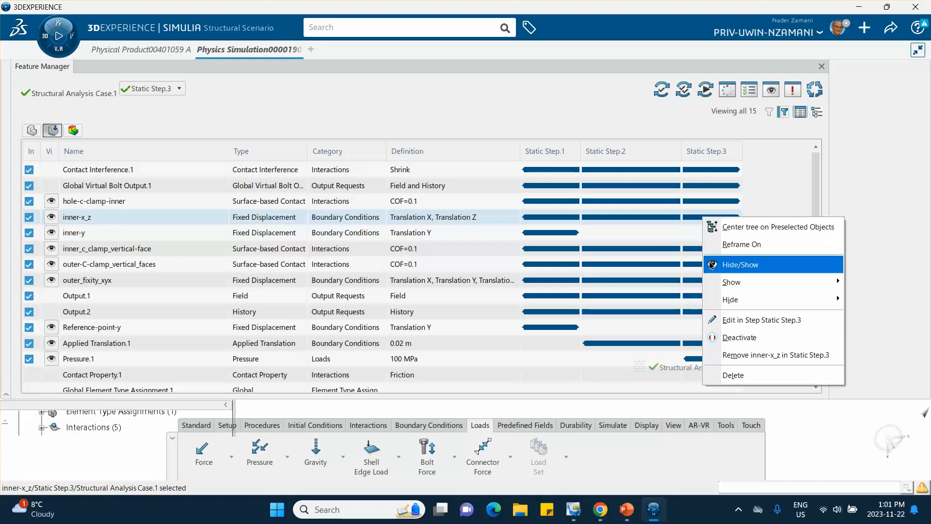
{"action": "left_click", "coordinate": [756, 355]}
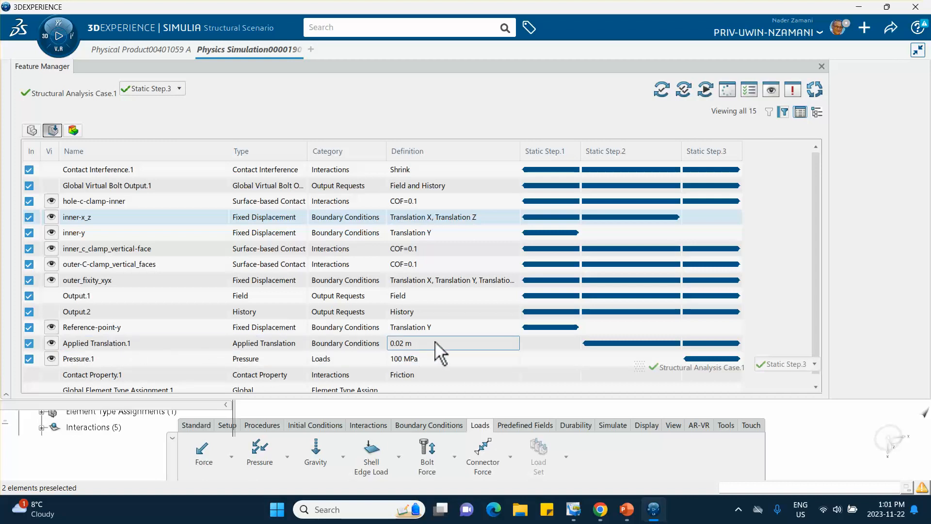
Remove Applied Translation.1 from Static Step.3 and review the feature list for all three steps.
{"action": "right_click", "coordinate": [700, 348]}
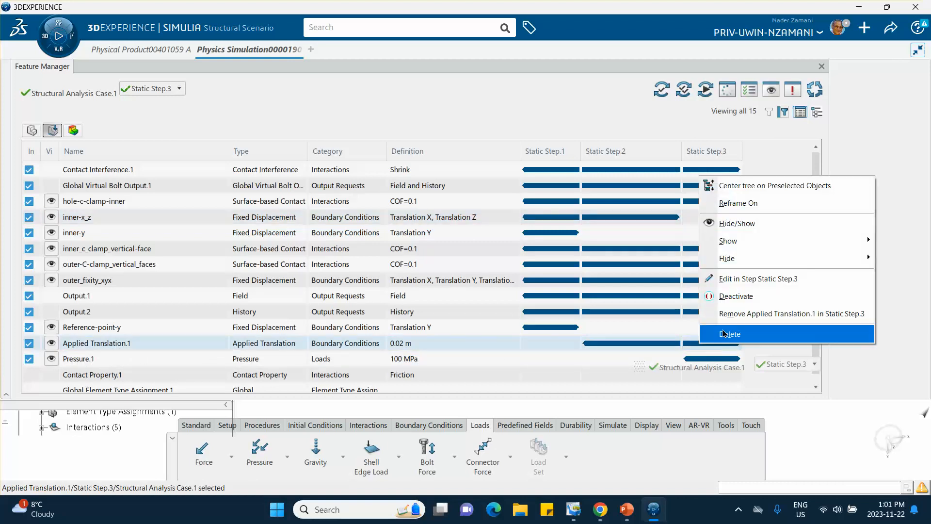
{"action": "left_click", "coordinate": [744, 314]}
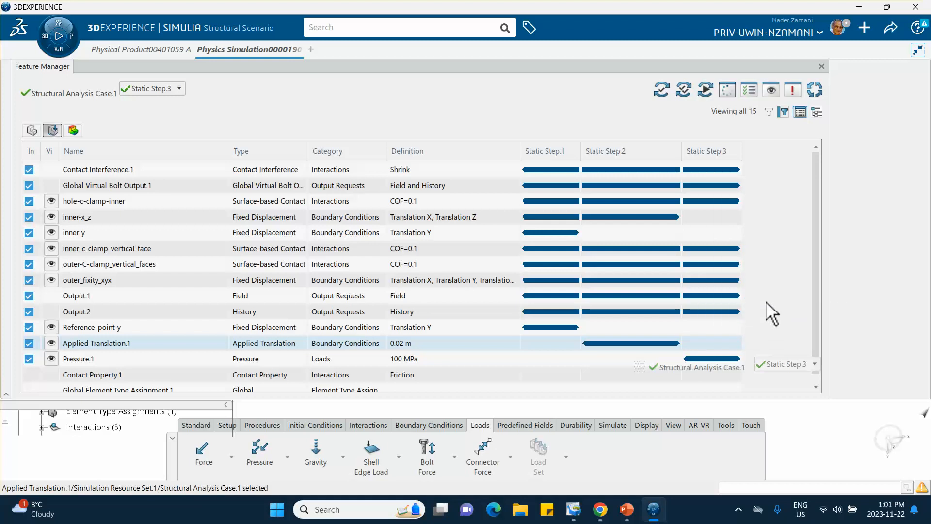
{"action": "scroll", "coordinate": [771, 313], "scroll_direction": "down", "scroll_amount": 1}
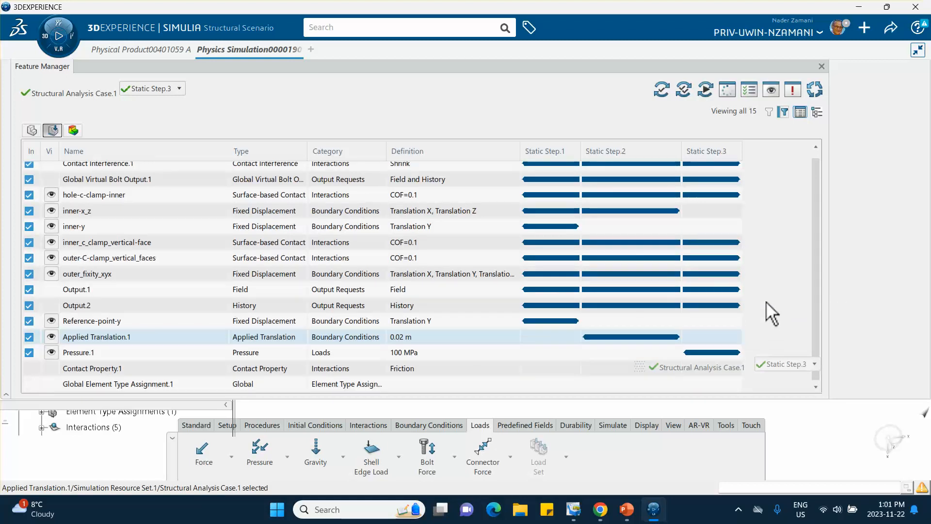
{"action": "scroll", "coordinate": [769, 311], "scroll_direction": "up", "scroll_amount": 1}
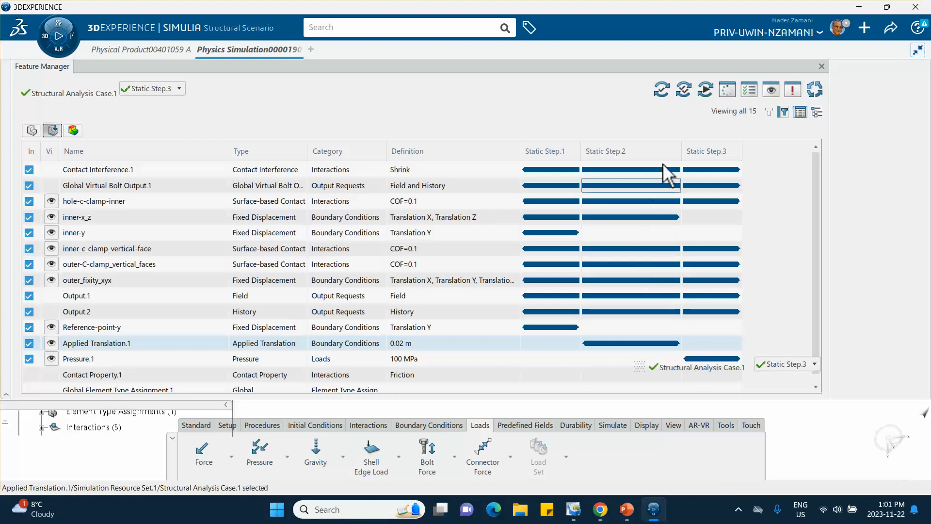
Run the model and scenario checks, plus the simulation checks for Structural Analysis Case.1.
{"action": "left_click", "coordinate": [657, 91]}
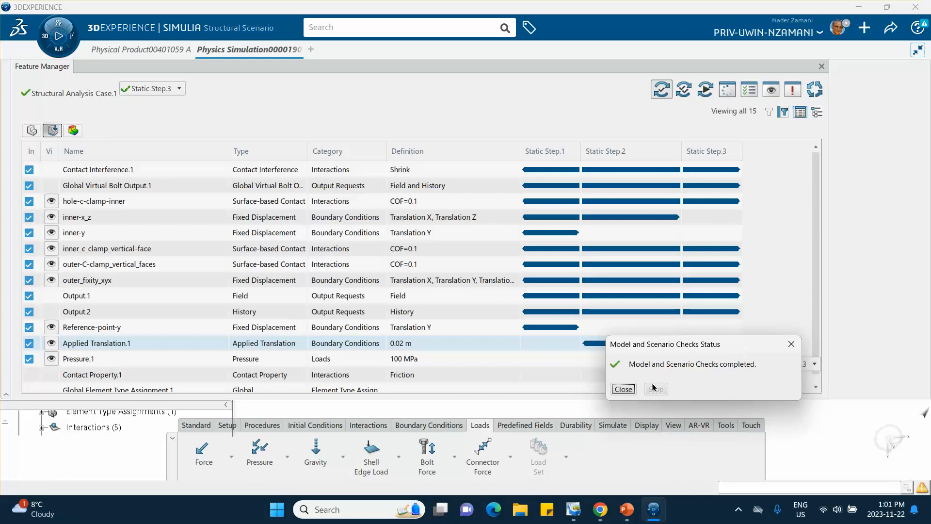
{"action": "left_click", "coordinate": [624, 389]}
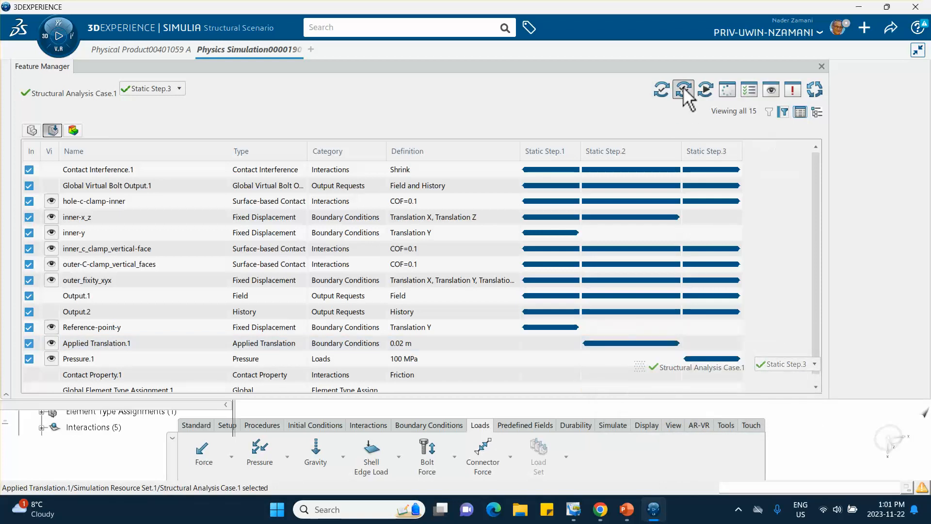
{"action": "left_click", "coordinate": [684, 90]}
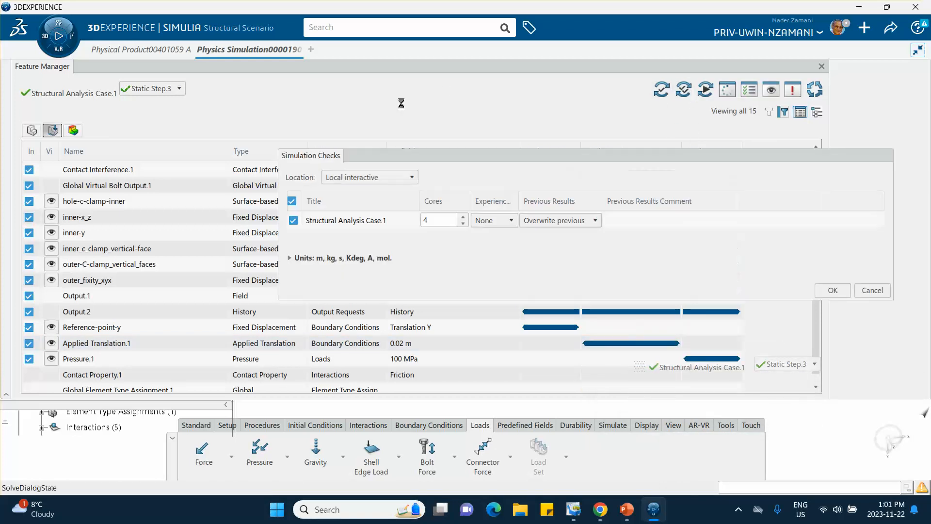
{"action": "left_click", "coordinate": [831, 290]}
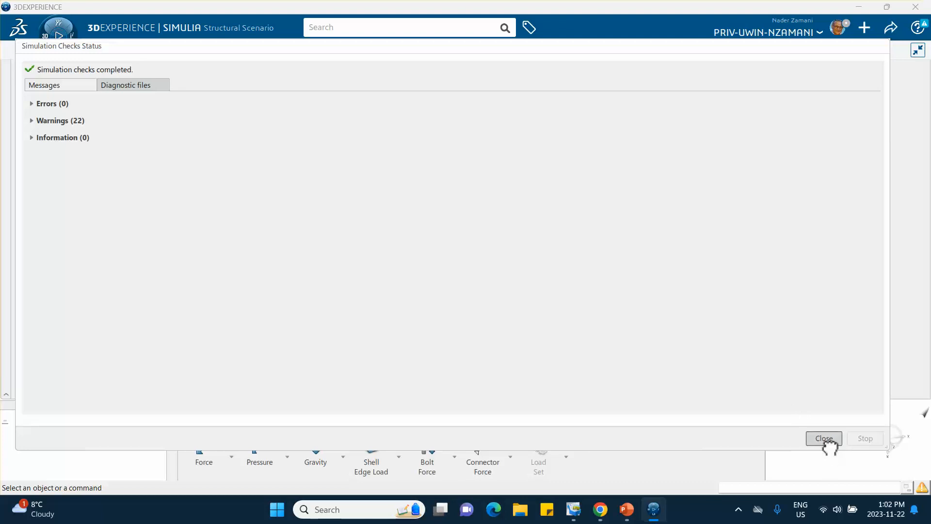
{"action": "left_click", "coordinate": [824, 439]}
Run the simulation of Structural Analysis Case.1 and monitor its iterations until the solution finishes, closing the status report.
{"action": "left_click", "coordinate": [705, 91]}
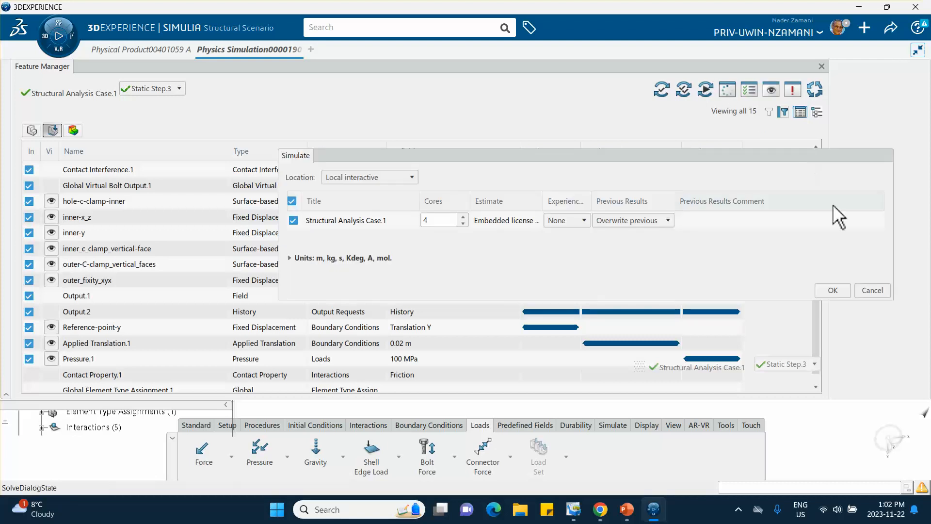
{"action": "left_click", "coordinate": [831, 291]}
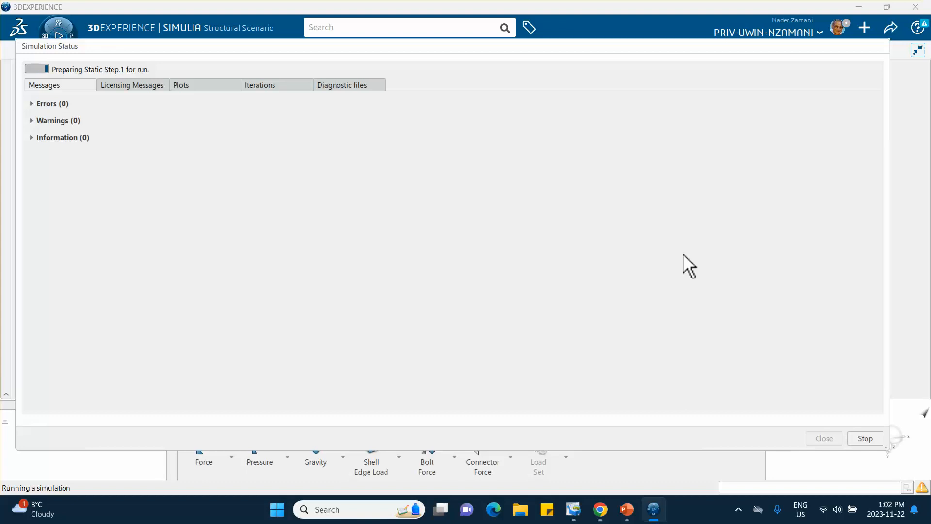
{"action": "left_click", "coordinate": [258, 86]}
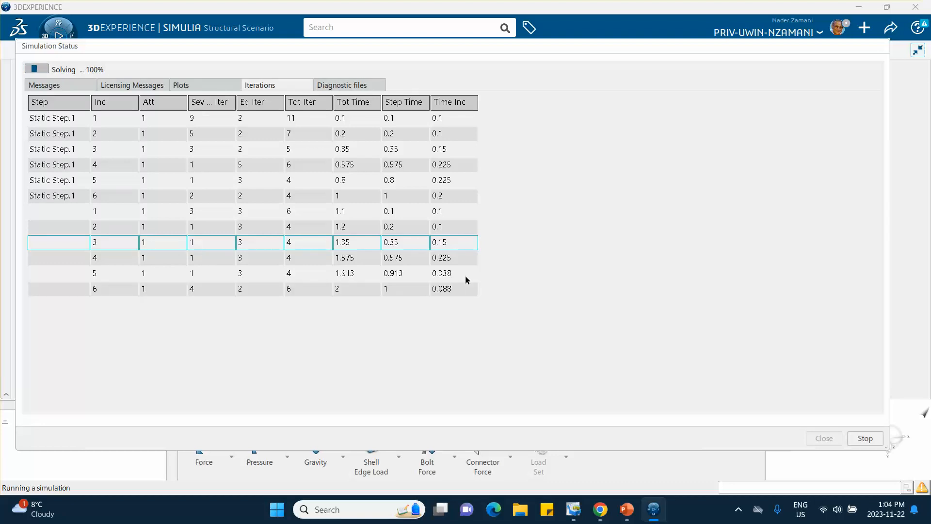
{"action": "left_click", "coordinate": [469, 289]}
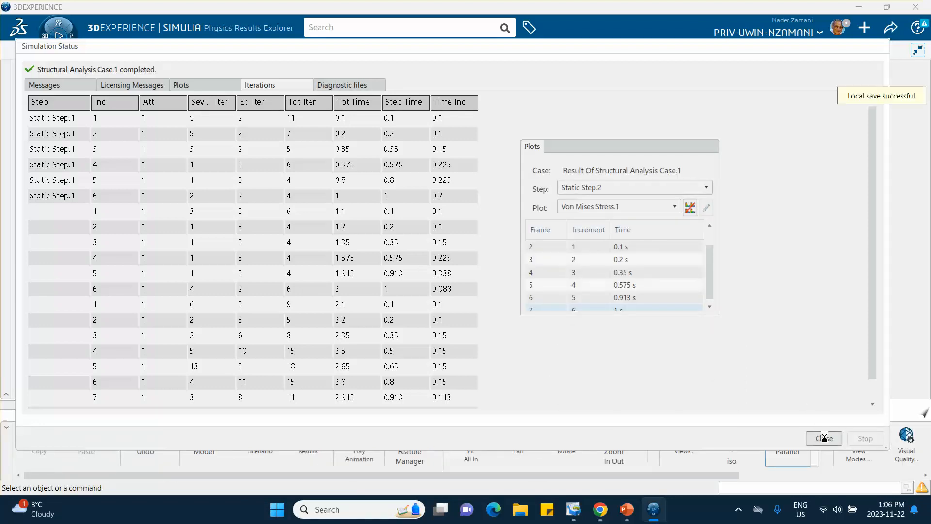
{"action": "left_click", "coordinate": [826, 439]}
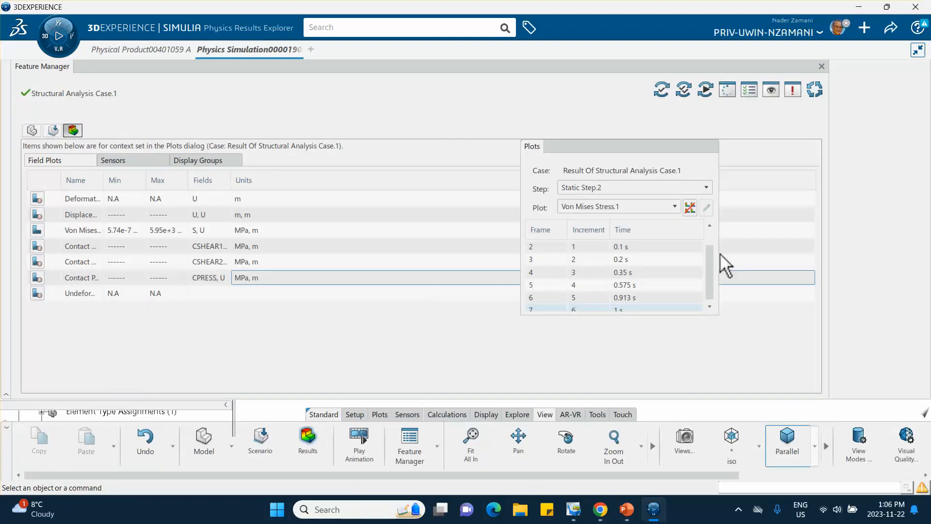
Close the Feature Manager and examine the Von Mises stress plot for Static Step.1, Static Step.2 and Static Step.3.
{"action": "left_click", "coordinate": [822, 66]}
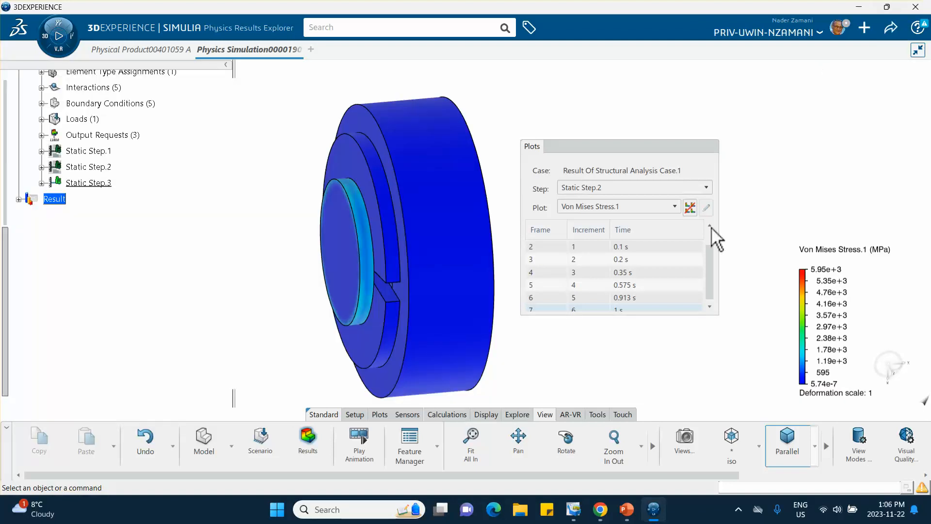
{"action": "left_click", "coordinate": [602, 188]}
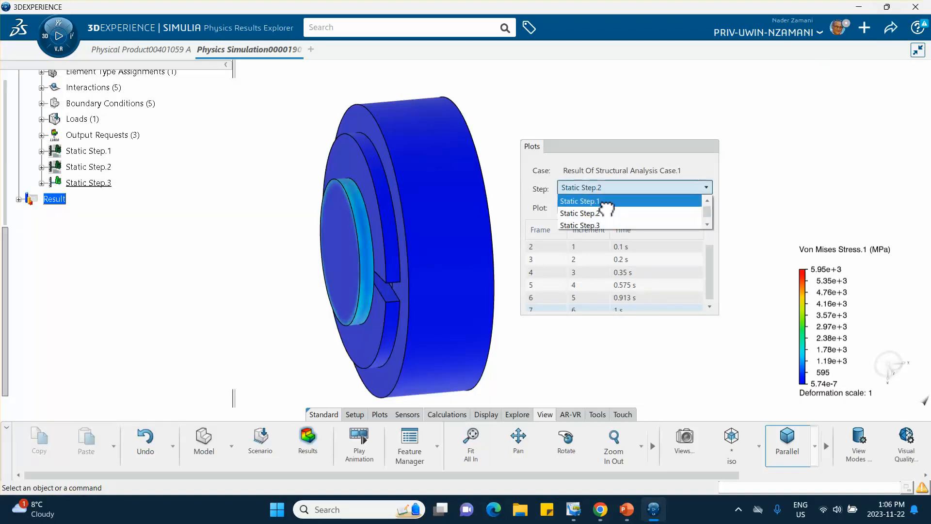
{"action": "left_click", "coordinate": [606, 201]}
{"action": "middle_click_drag", "start_coordinate": [410, 278], "coordinate": [388, 274]}
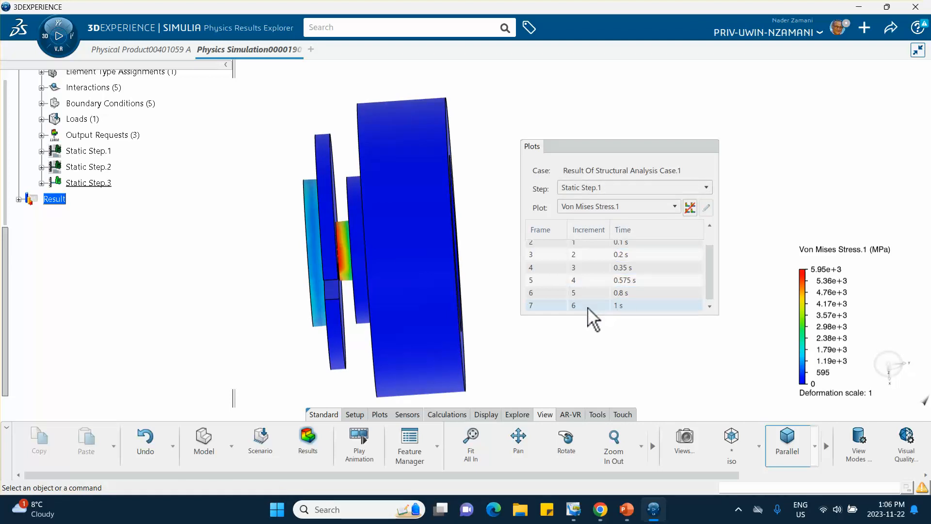
{"action": "left_click", "coordinate": [616, 189]}
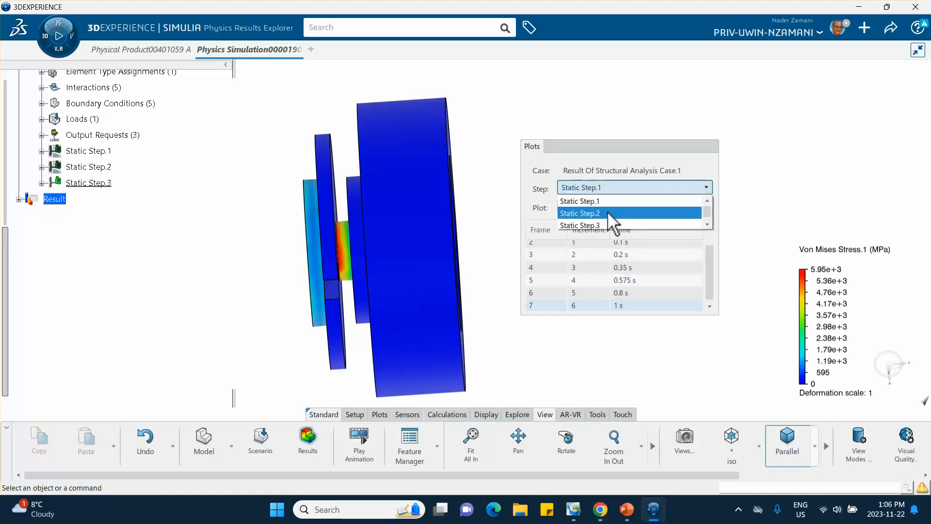
{"action": "left_click", "coordinate": [616, 210]}
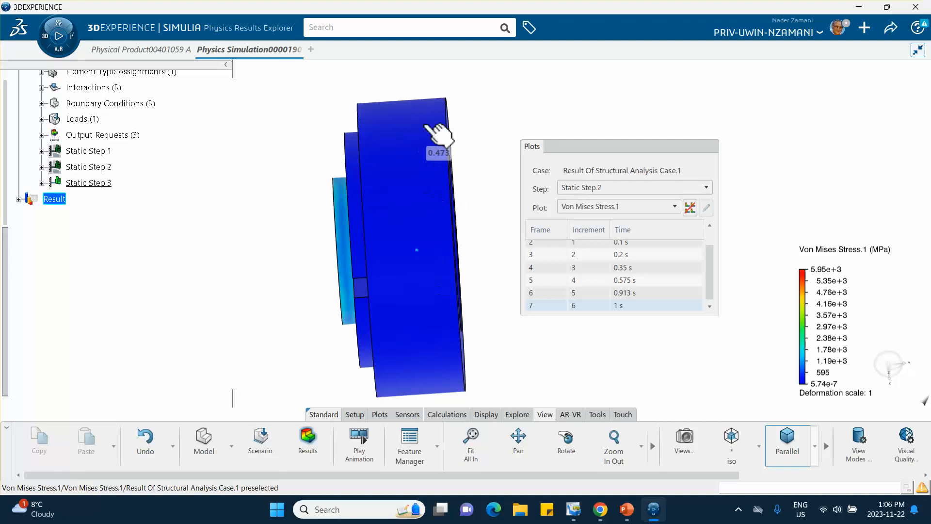
{"action": "left_click", "coordinate": [617, 188]}
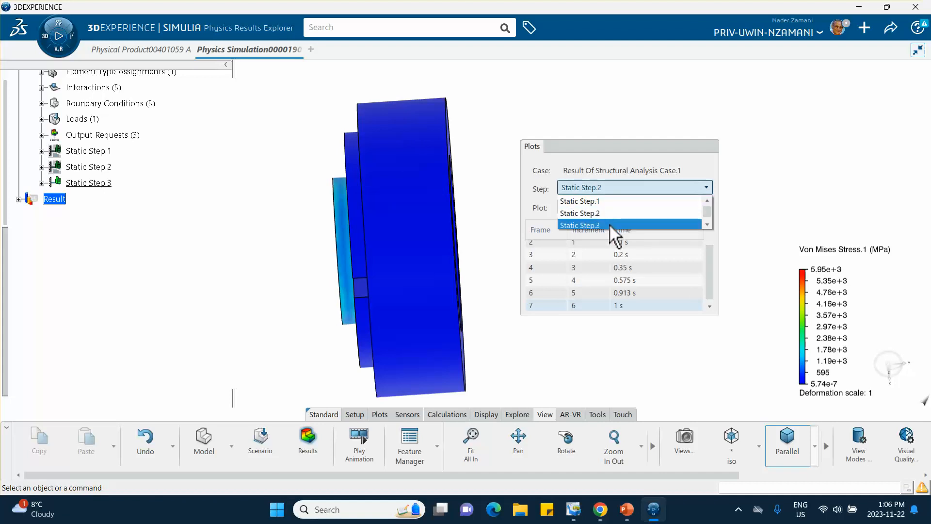
{"action": "left_click", "coordinate": [611, 225]}
{"action": "mouse_move", "coordinate": [345, 238]}
{"action": "middle_mouse_down"}
{"action": "mouse_move", "coordinate": [405, 246]}
{"action": "mouse_move", "coordinate": [390, 252]}
{"action": "mouse_move", "coordinate": [361, 240]}
{"action": "middle_mouse_up"}
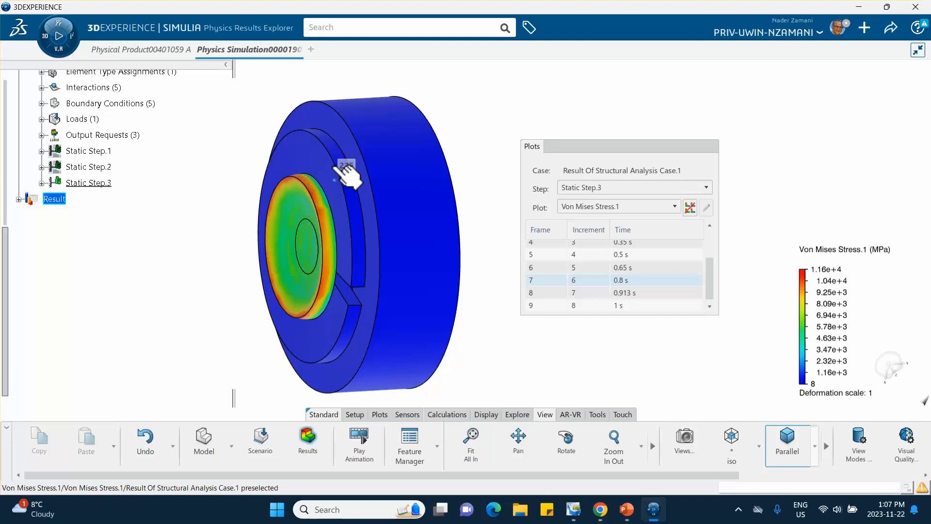
Create Display Group.2 from the Von Mises Stress.1 plot, with Display Group.1 as initial state and applied to the current plot.
{"action": "left_click", "coordinate": [18, 199]}
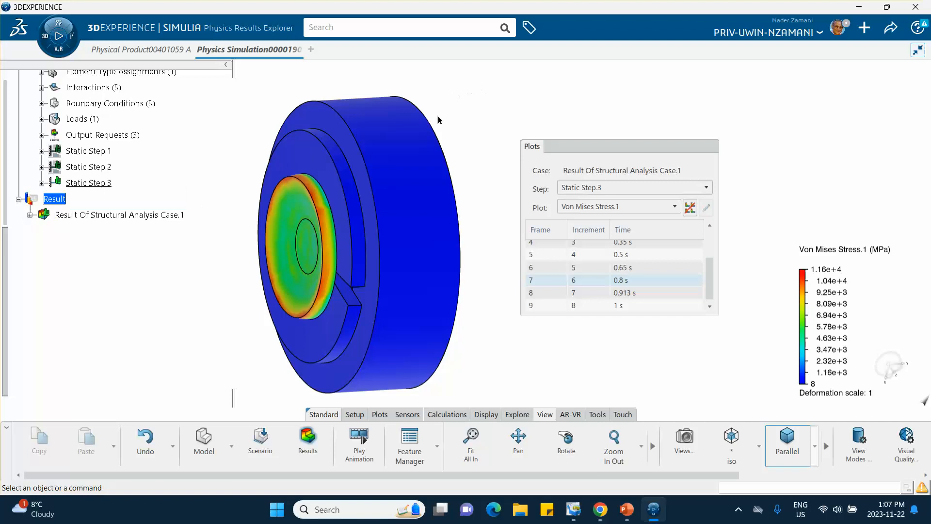
{"action": "double_click", "coordinate": [416, 140]}
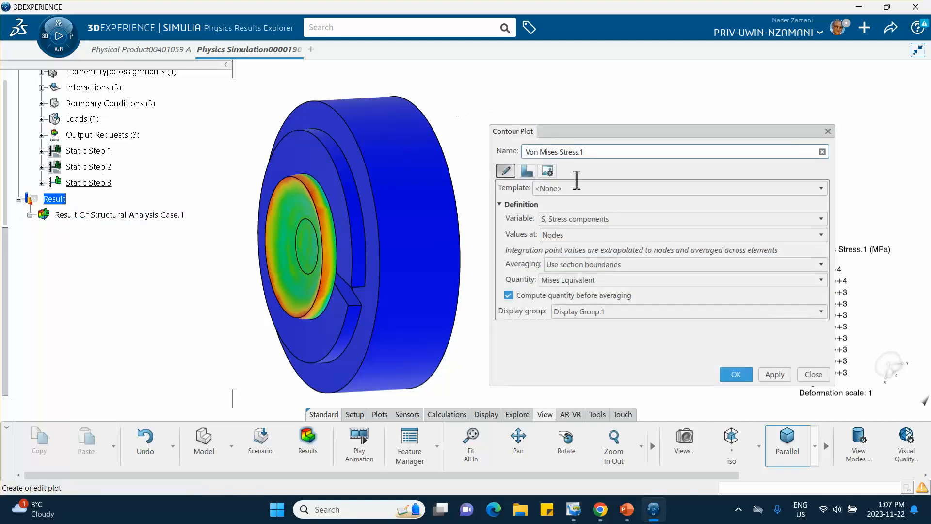
{"action": "left_click", "coordinate": [820, 377]}
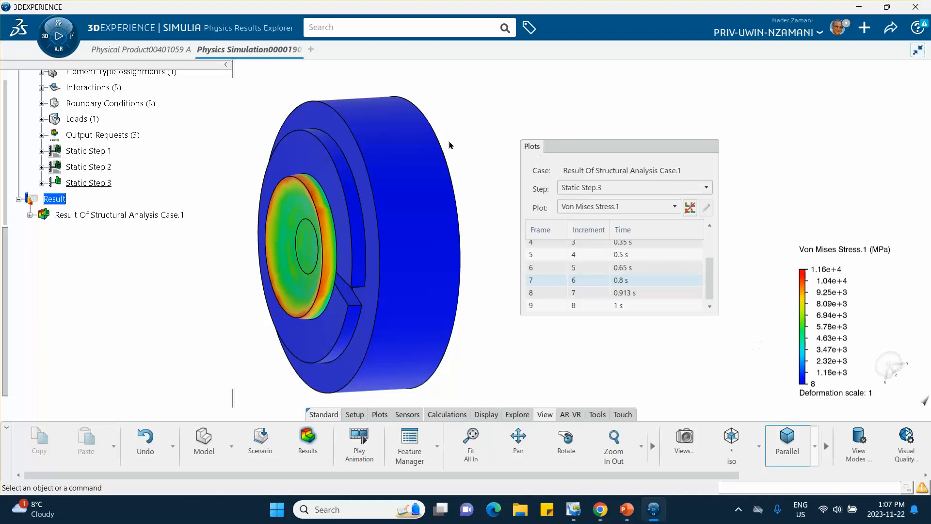
{"action": "left_click", "coordinate": [388, 176]}
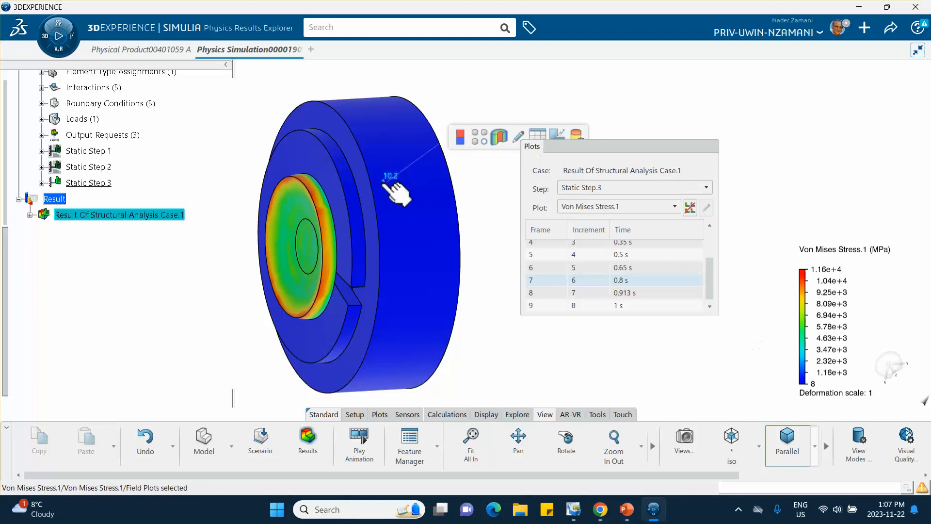
{"action": "left_click", "coordinate": [480, 138]}
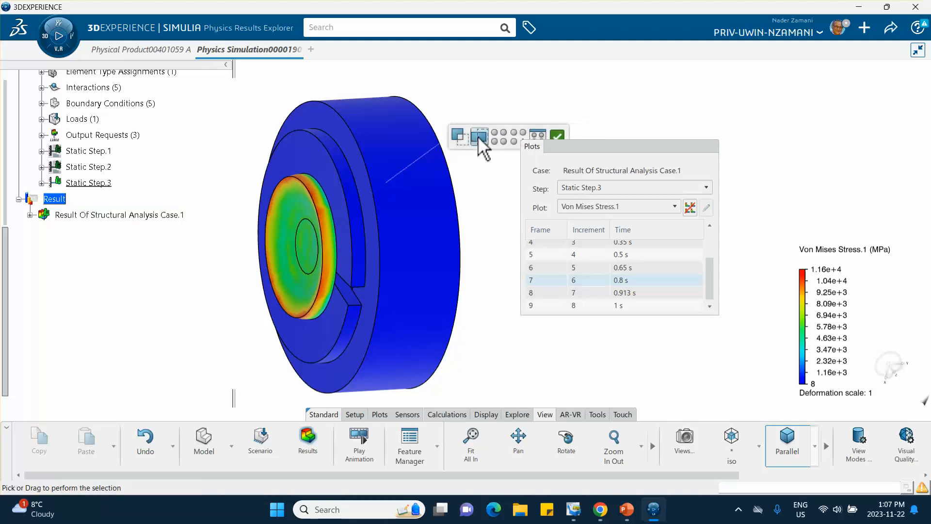
{"action": "left_click_drag", "start_coordinate": [672, 140], "coordinate": [804, 109]}
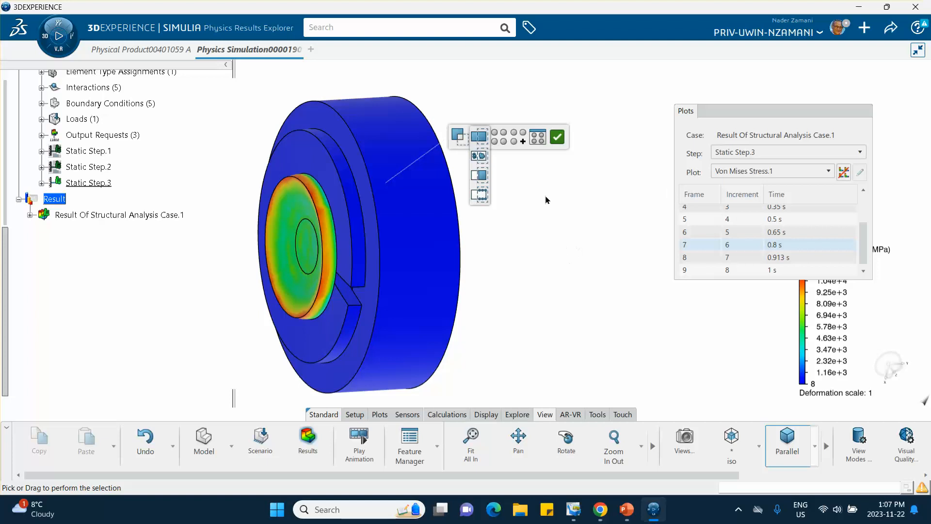
{"action": "left_click", "coordinate": [515, 140]}
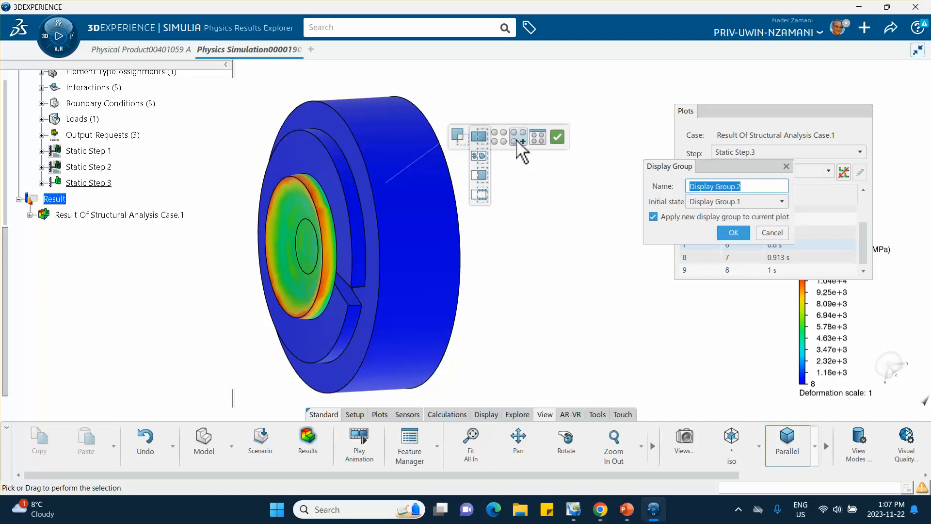
{"action": "left_click", "coordinate": [735, 233]}
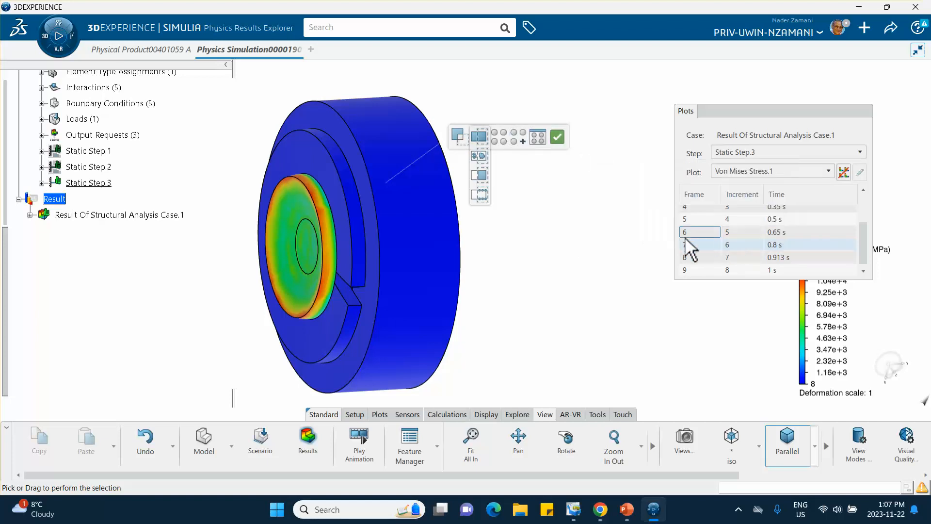
{"action": "left_click", "coordinate": [556, 135]}
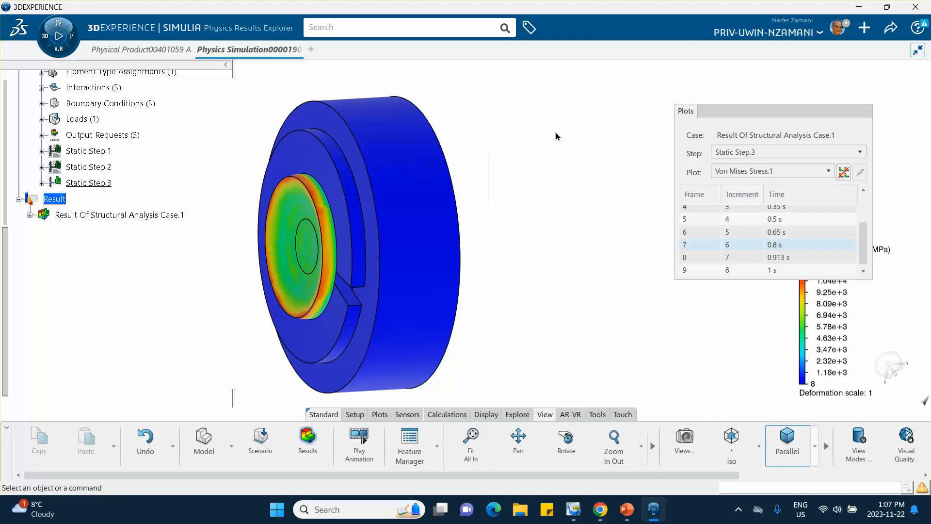
Edit Display Group.2 so that it shows only the C-clamp, excluding the Inner Tube and Outer Tube, and apply the changed selection.
{"action": "left_click", "coordinate": [30, 215]}
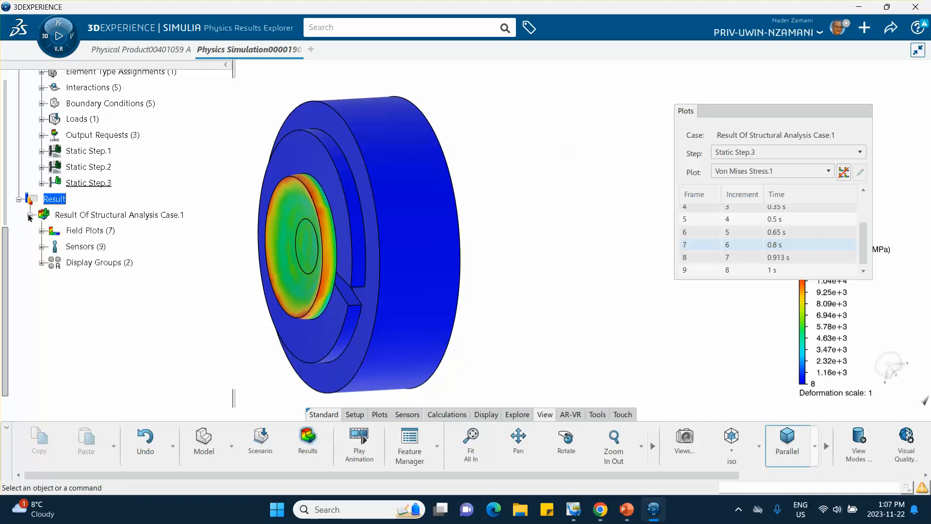
{"action": "left_click", "coordinate": [41, 262]}
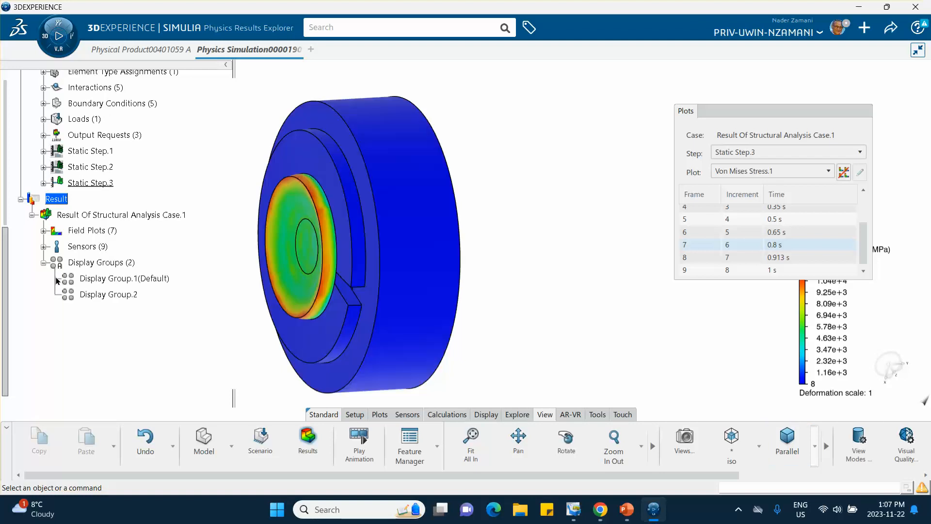
{"action": "double_click", "coordinate": [138, 296]}
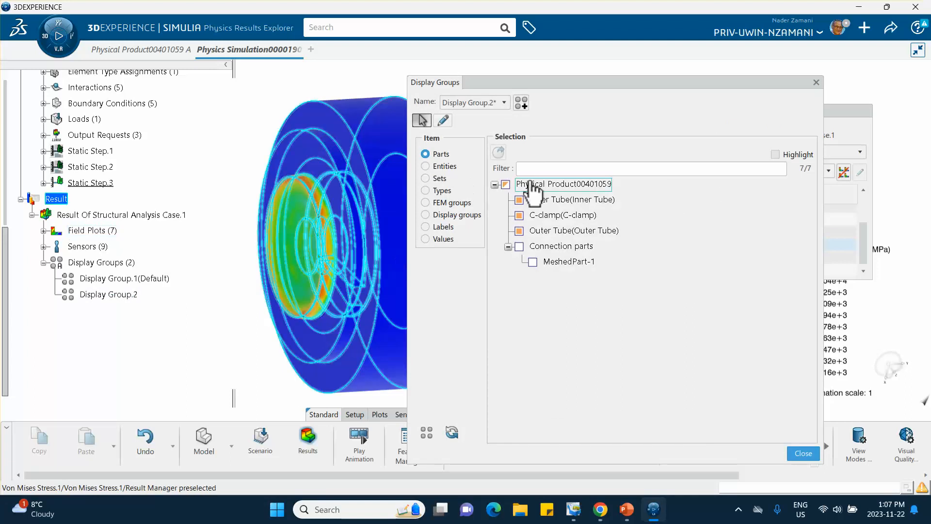
{"action": "left_click_drag", "start_coordinate": [589, 90], "coordinate": [650, 75]}
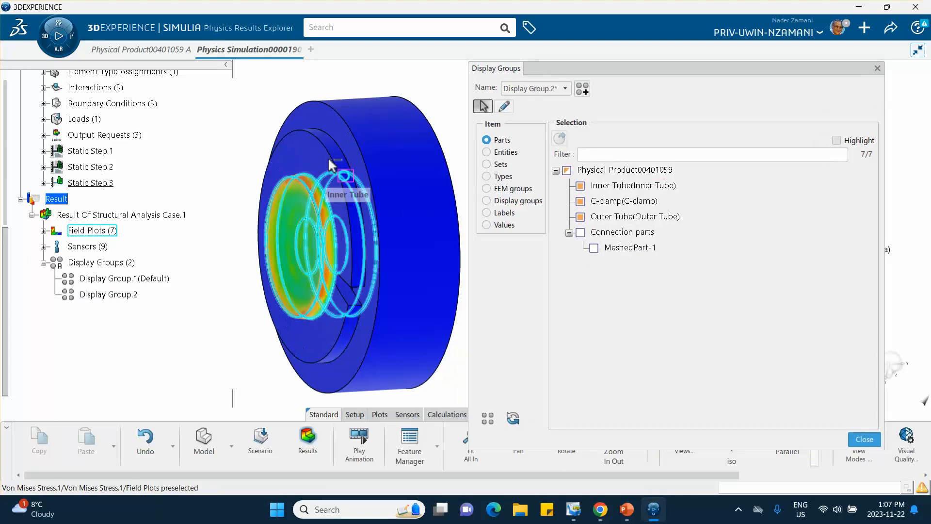
{"action": "left_click", "coordinate": [581, 217]}
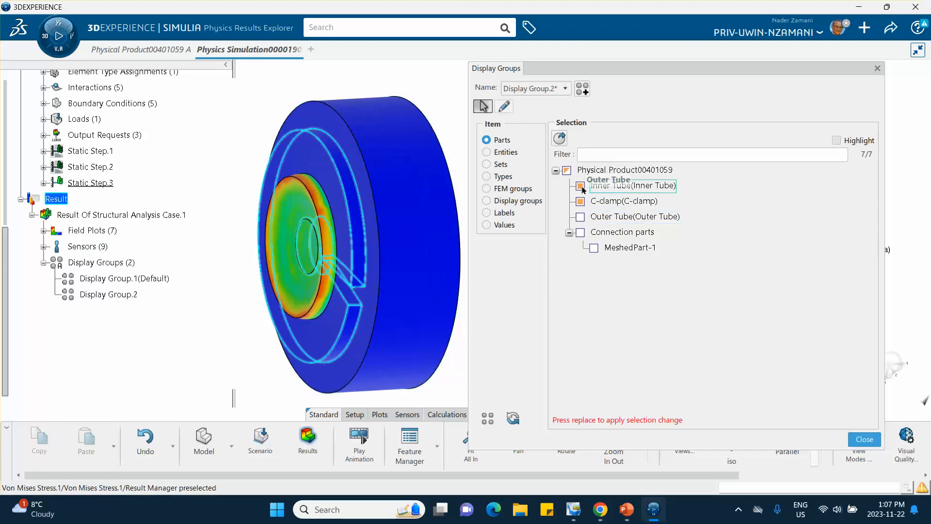
{"action": "left_click", "coordinate": [581, 186]}
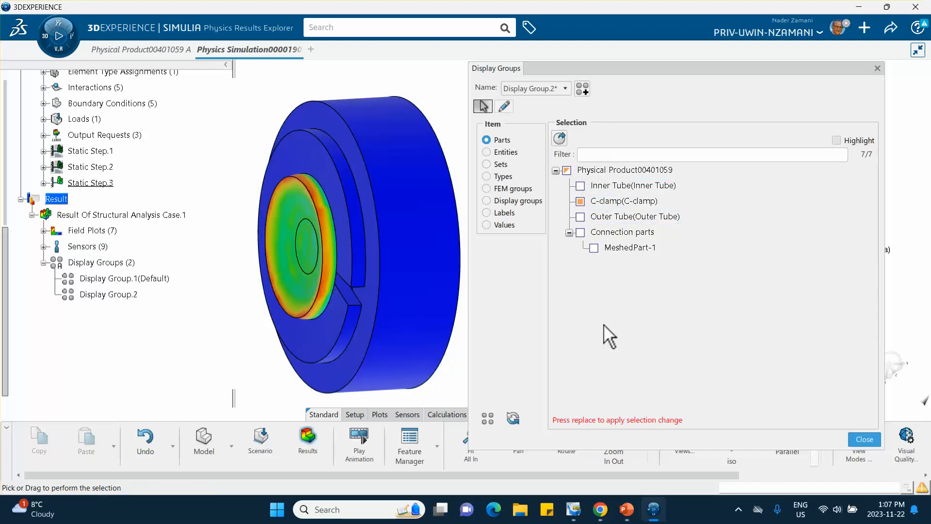
{"action": "left_click", "coordinate": [561, 139]}
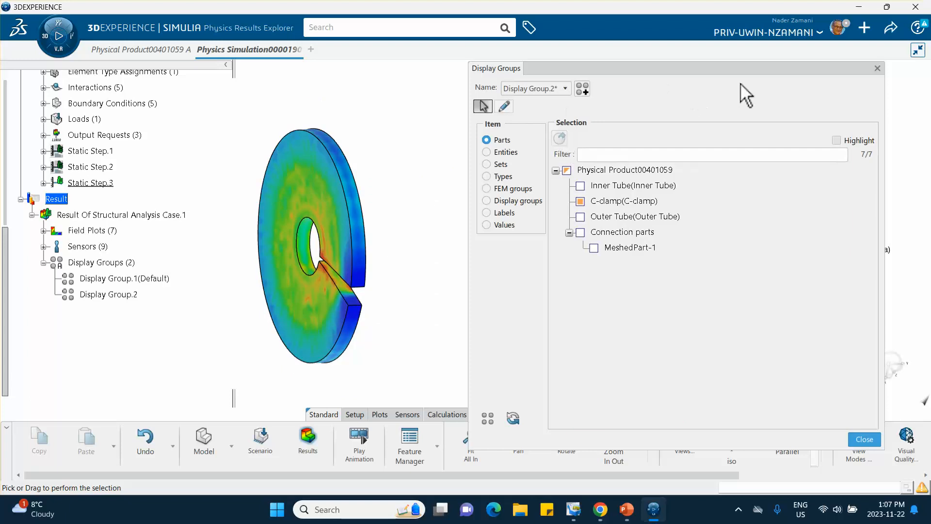
{"action": "left_click", "coordinate": [863, 439]}
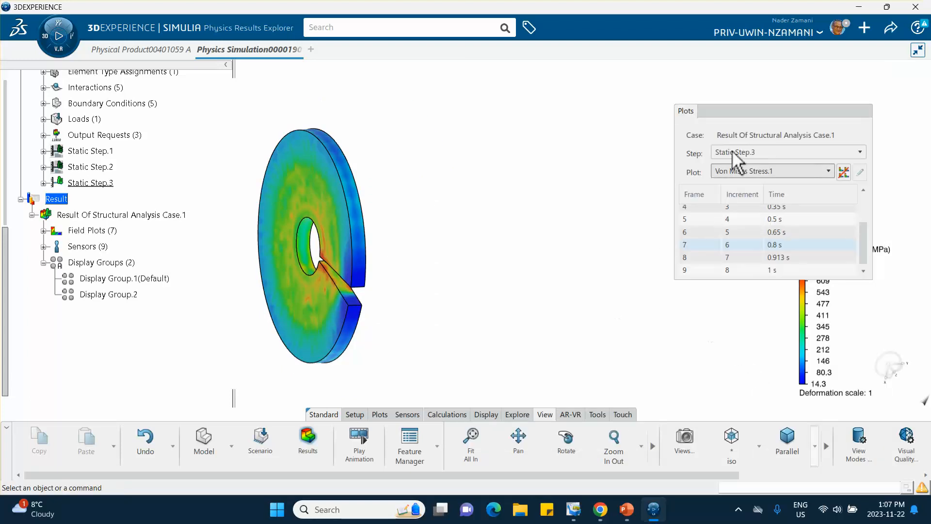
Examine the Von Mises stress distribution on the isolated C-clamp from both sides, keeping the Plots dialog clear of the model.
{"action": "left_click_drag", "start_coordinate": [760, 114], "coordinate": [609, 111]}
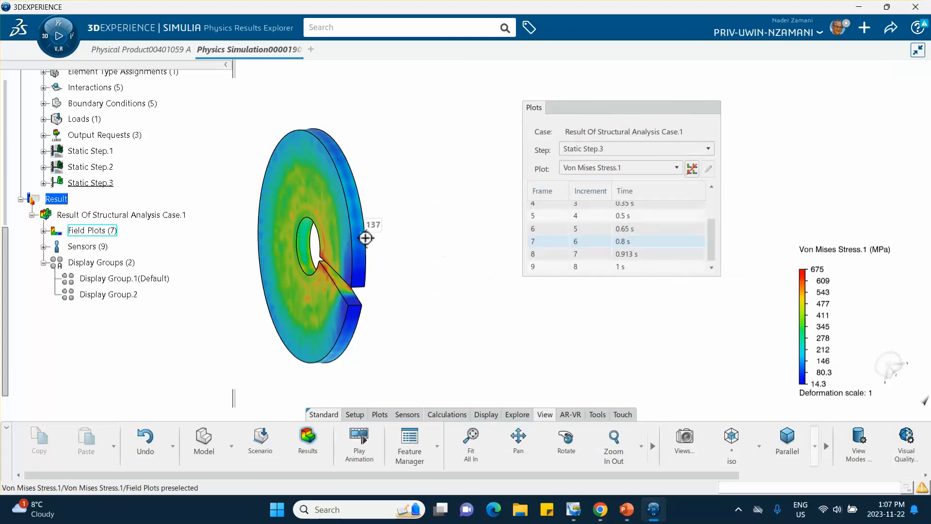
{"action": "middle_click_drag", "start_coordinate": [365, 235], "coordinate": [420, 219]}
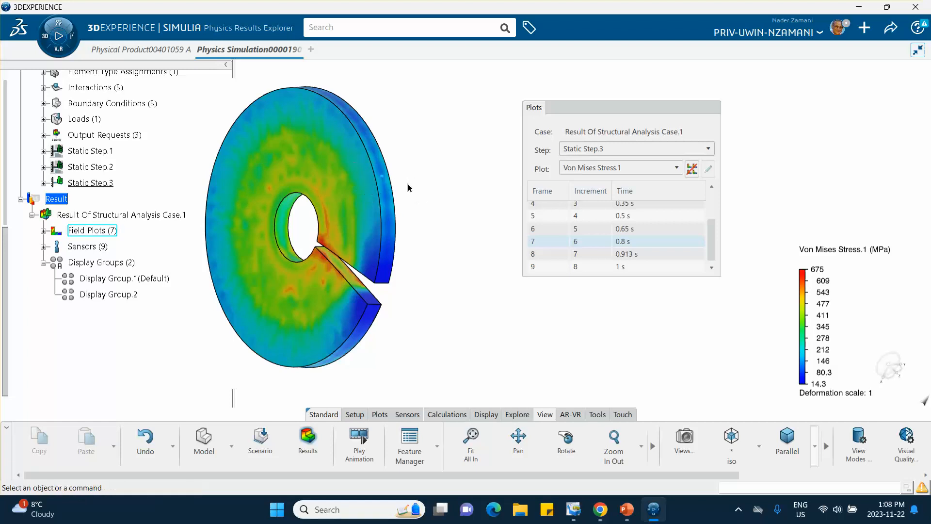
{"action": "middle_click_drag", "start_coordinate": [409, 186], "coordinate": [289, 250]}
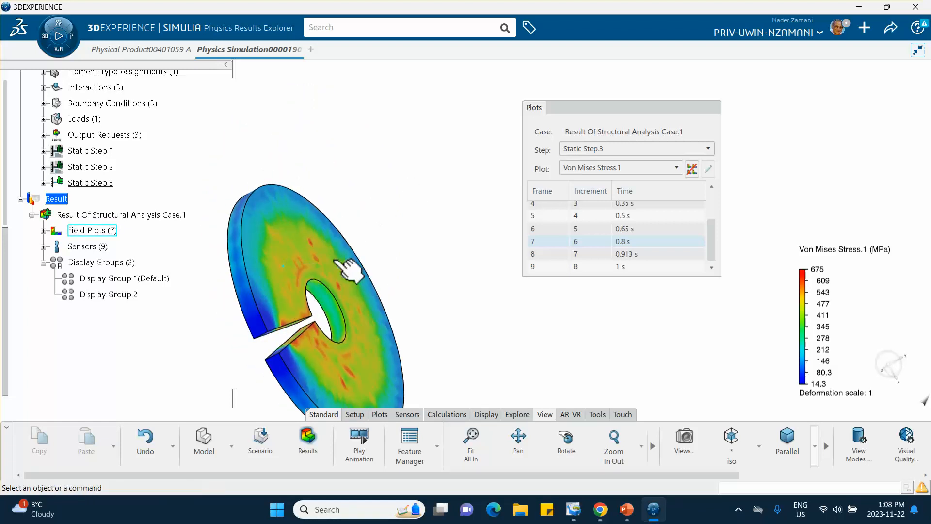
{"action": "middle_click_drag", "start_coordinate": [290, 282], "coordinate": [410, 269]}
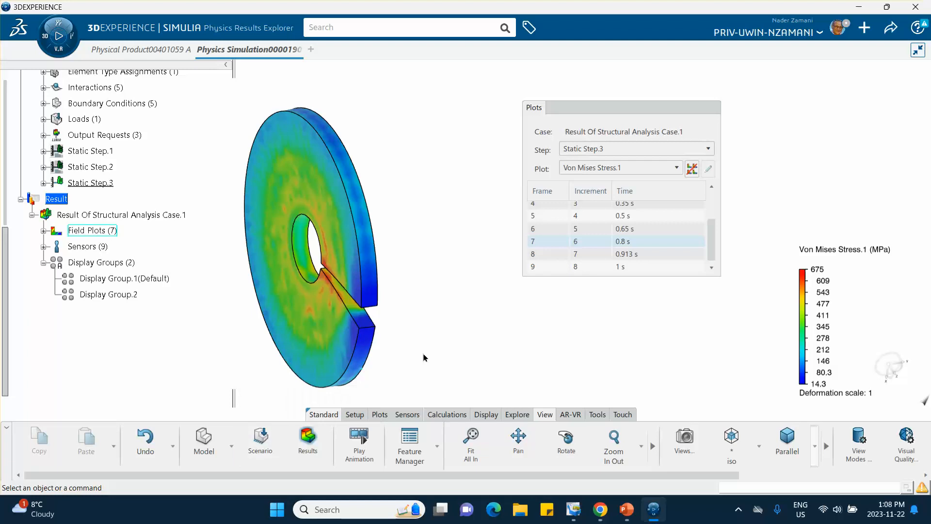
Open the Feature Manager, collapse the Plots dialog and move it aside to clear the feature list.
{"action": "right_click", "coordinate": [439, 352]}
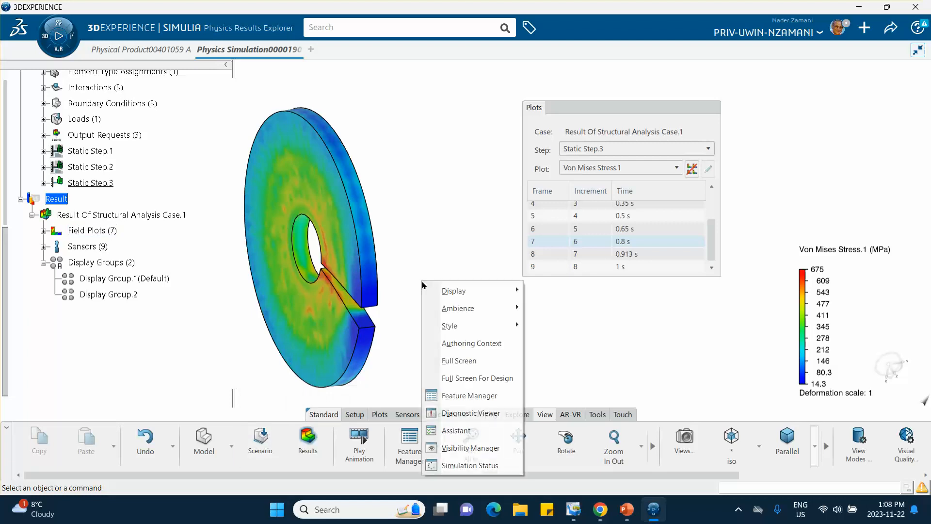
{"action": "left_click", "coordinate": [453, 395]}
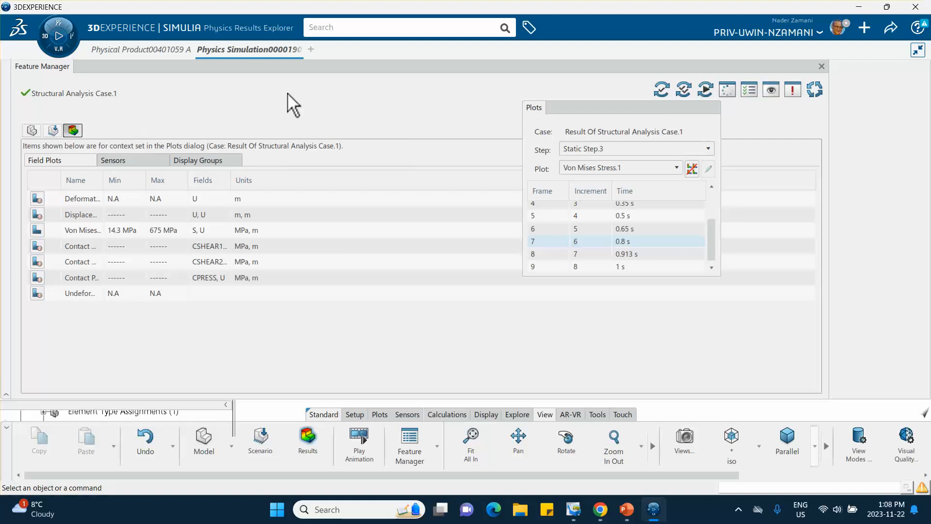
{"action": "double_click", "coordinate": [685, 104]}
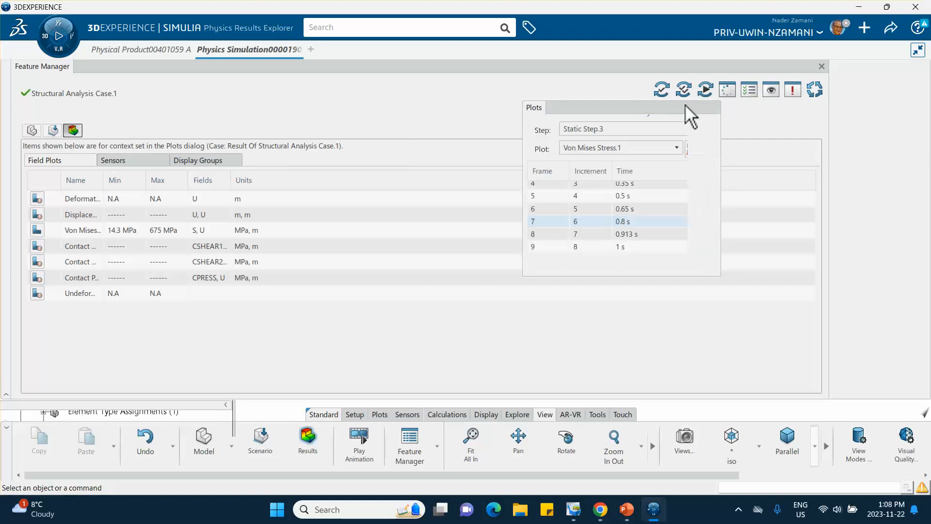
{"action": "left_click", "coordinate": [615, 109]}
{"action": "left_click_drag", "start_coordinate": [615, 110], "coordinate": [874, 203]}
{"action": "left_click_drag", "start_coordinate": [810, 187], "coordinate": [923, 188]}
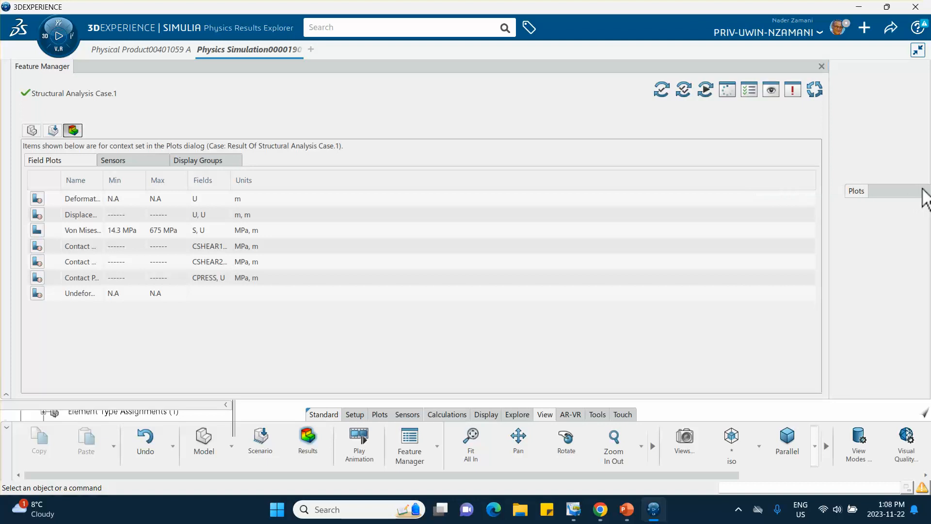
Review the model, scenario and results features of Structural Analysis Case.1, ending on the scenario list.
{"action": "left_click", "coordinate": [31, 130]}
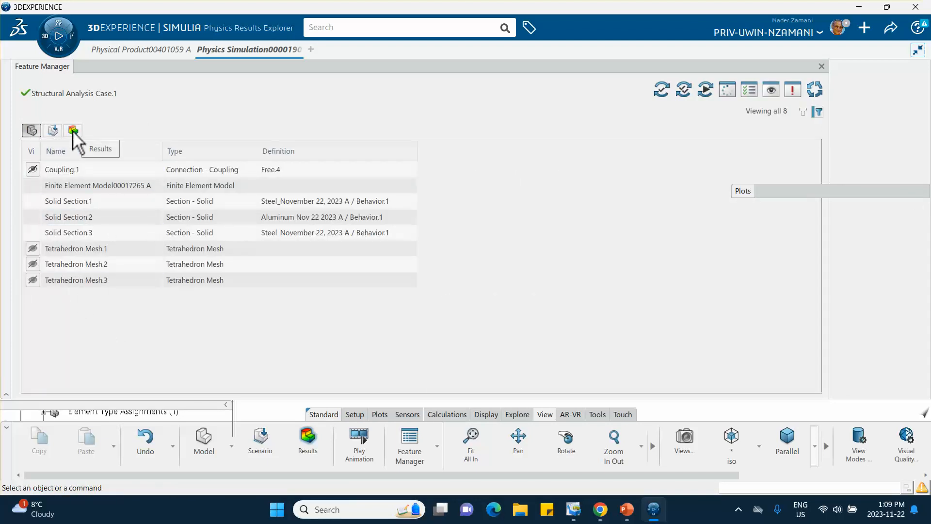
{"action": "left_click", "coordinate": [53, 131]}
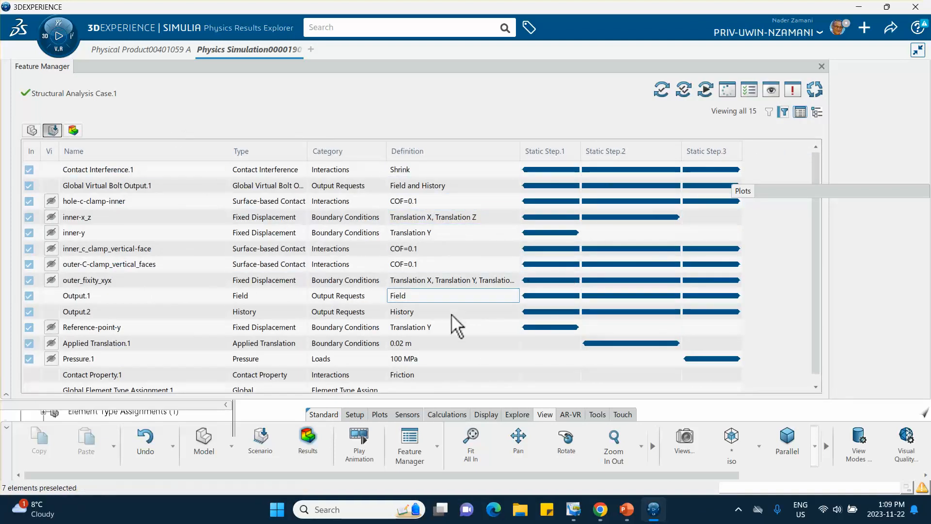
{"action": "left_click", "coordinate": [74, 131]}
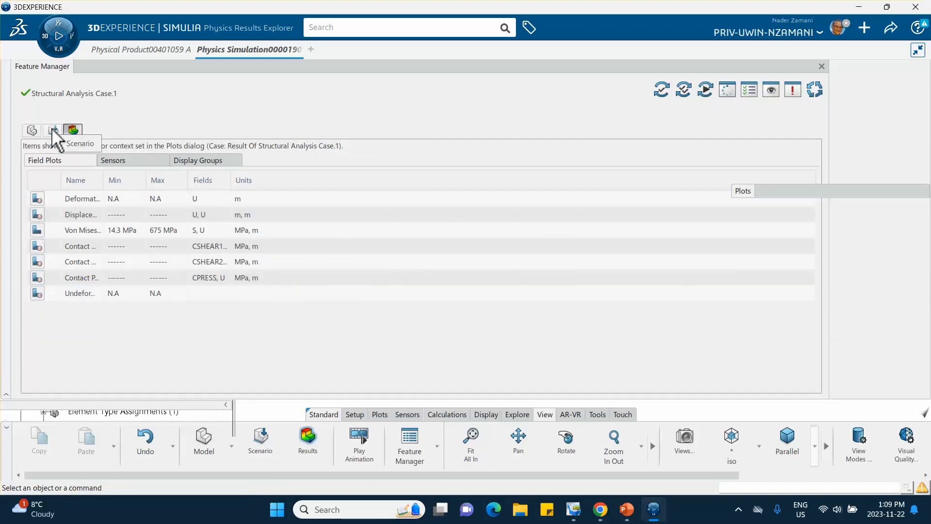
{"action": "left_click", "coordinate": [53, 131]}
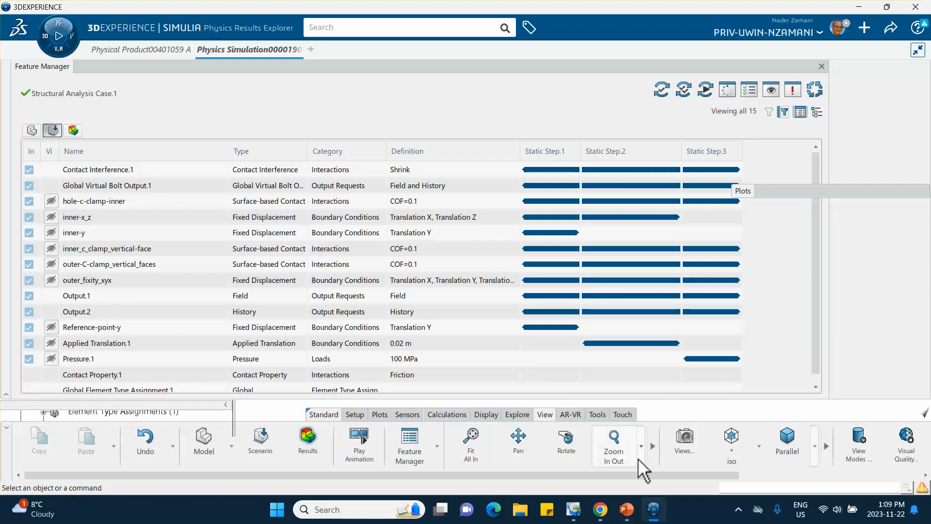
Enlarge the Feature Manager to fit the whole scenario list and hide the Standard section of the action bar.
{"action": "left_click", "coordinate": [800, 465]}
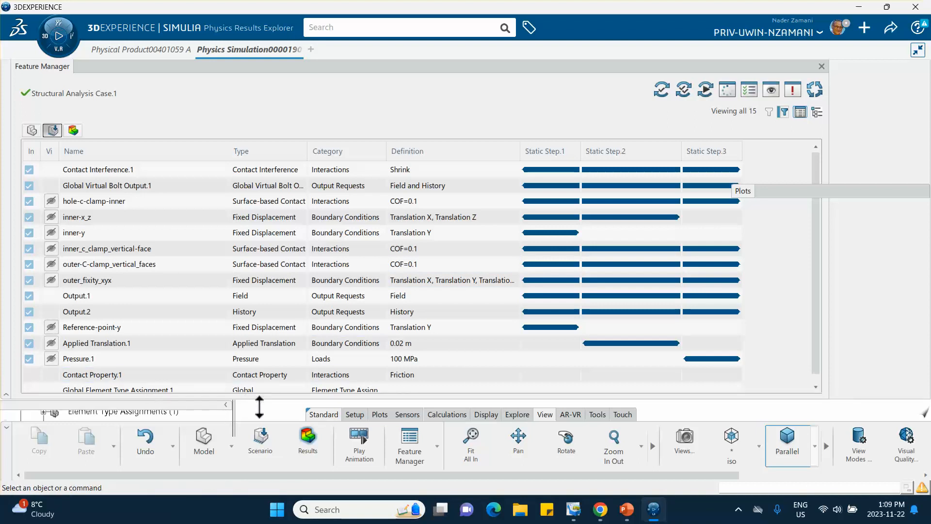
{"action": "left_click_drag", "start_coordinate": [259, 406], "coordinate": [256, 418]}
{"action": "right_click", "coordinate": [248, 439]}
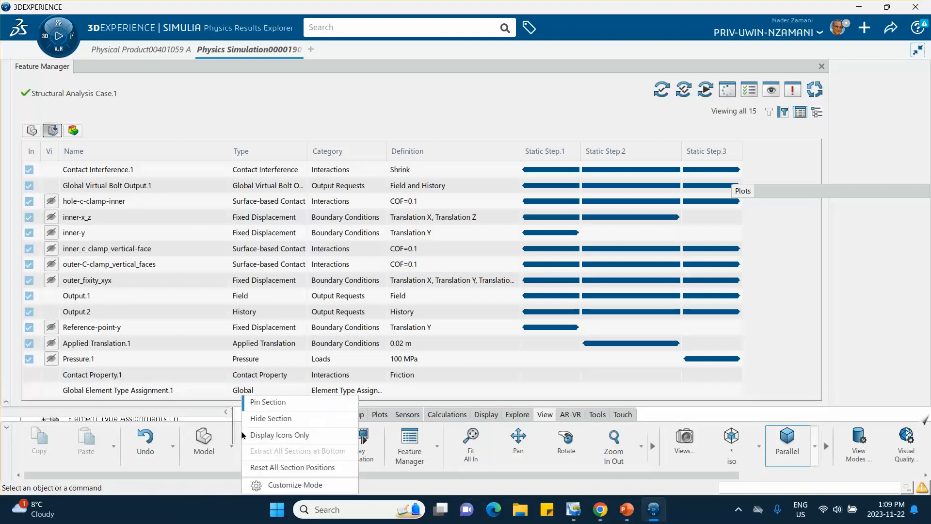
{"action": "left_click", "coordinate": [272, 420]}
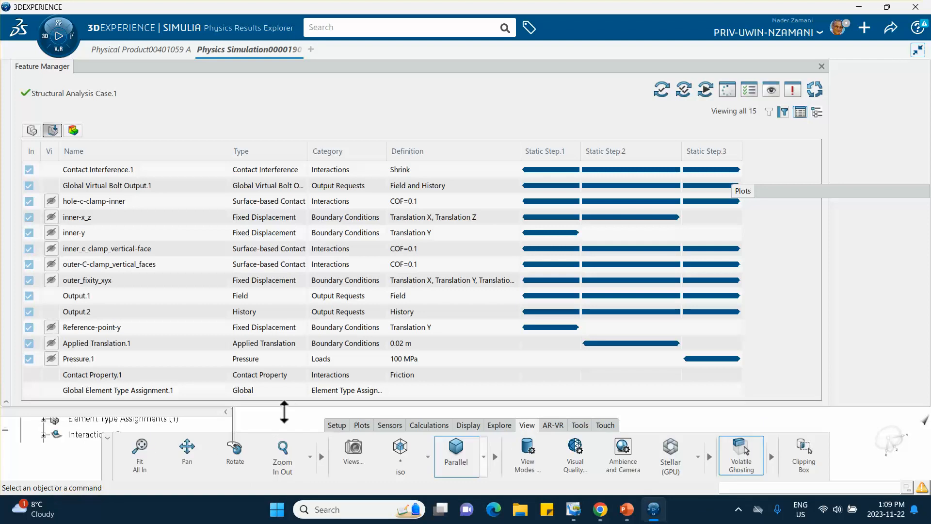
{"action": "left_click_drag", "start_coordinate": [284, 412], "coordinate": [285, 422]}
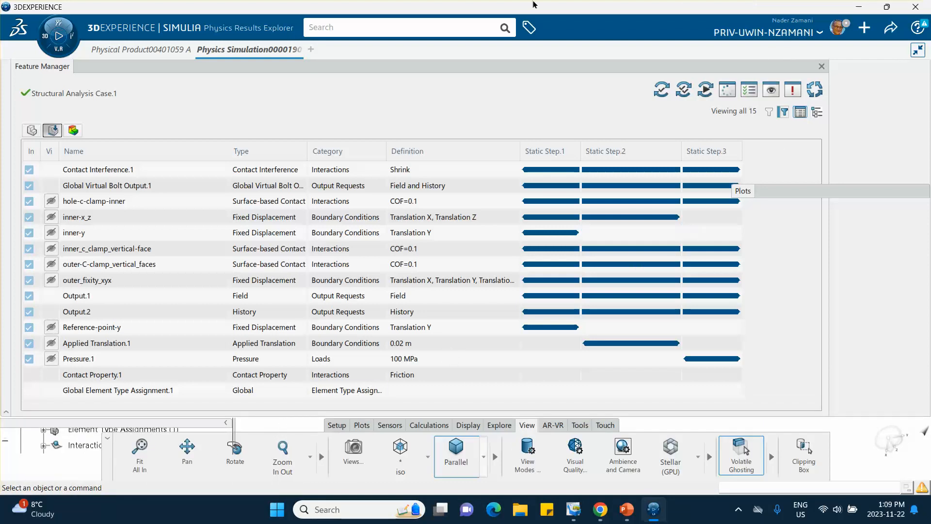
{"action": "left_click", "coordinate": [738, 514]}
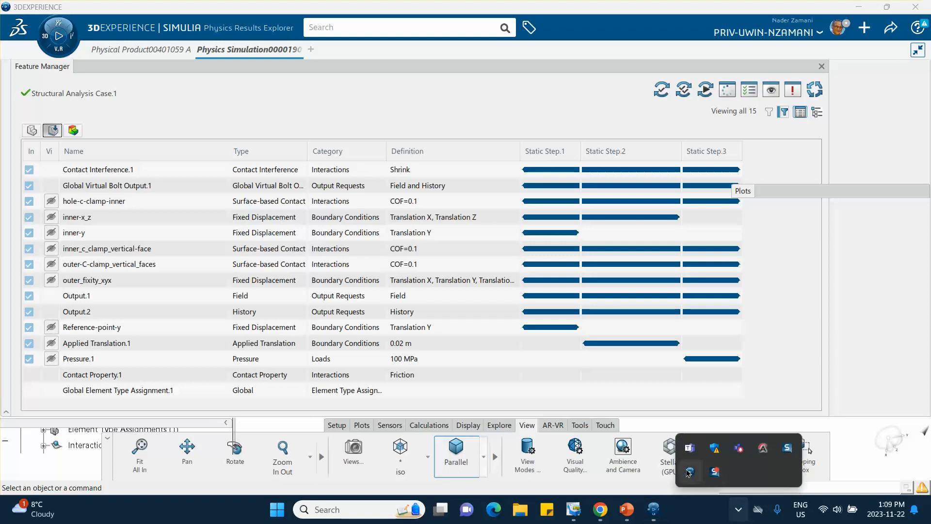